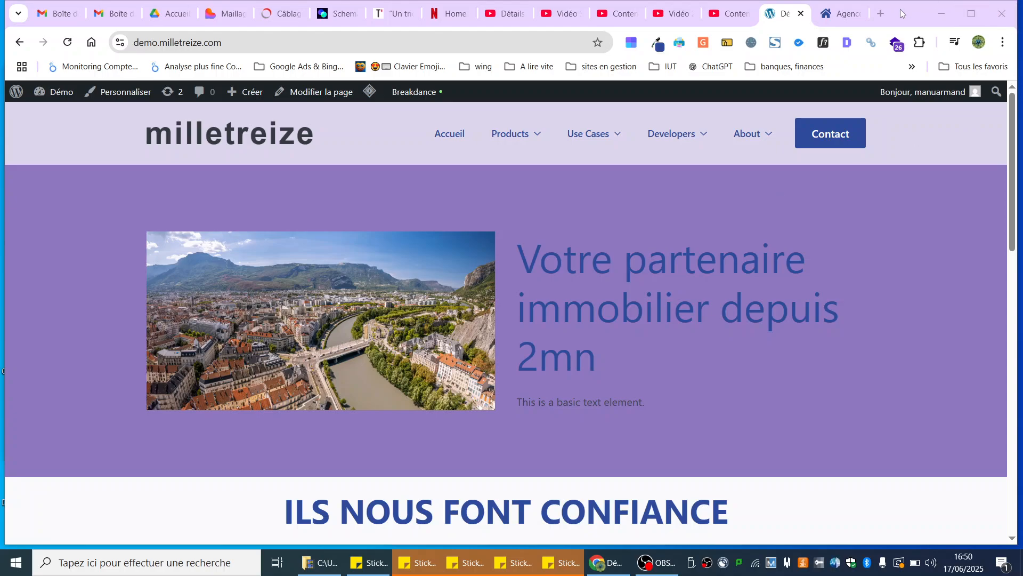
Step: Review the regie-immobilia.com home page, from the hero banner to the agency presentation with image and text
click(829, 16)
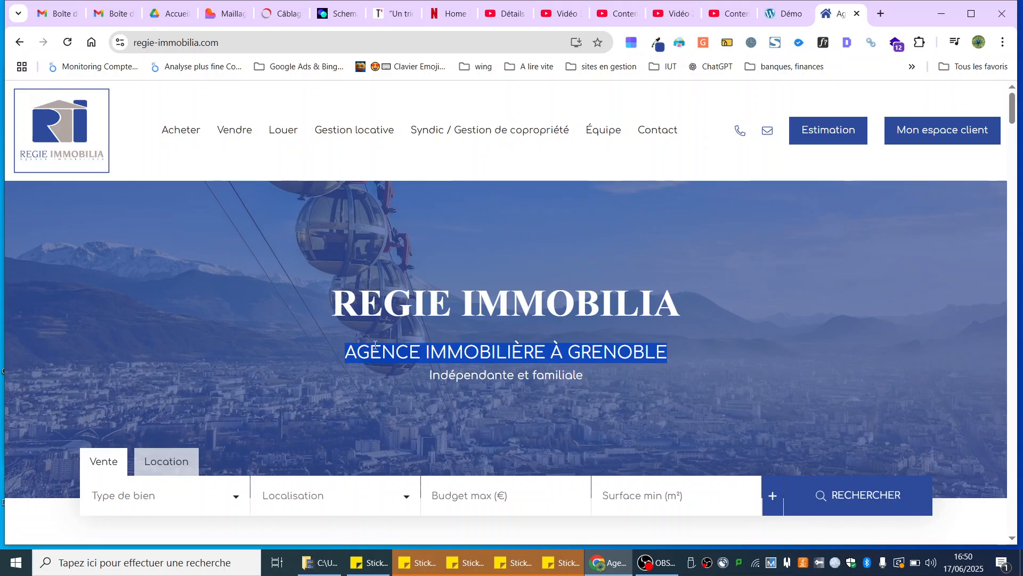
click(345, 362)
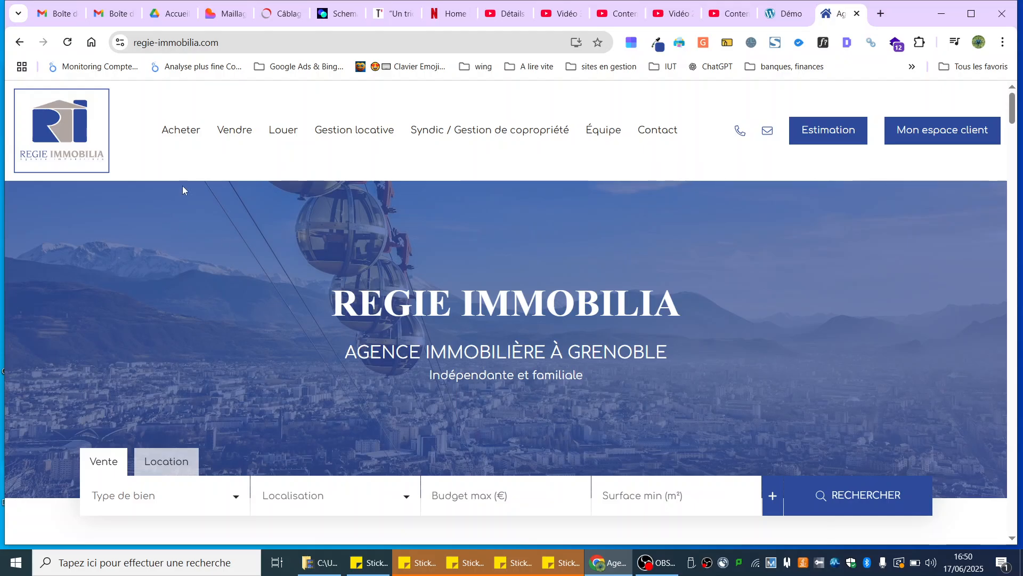
scroll(274, 380, down, 10)
scroll(303, 373, up, 10)
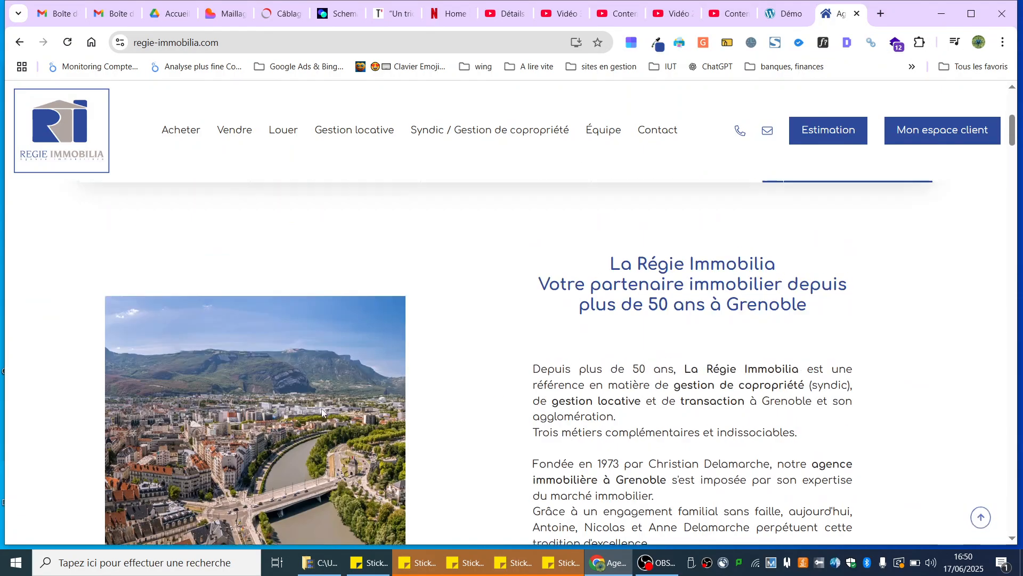
Step: Open the Accueil page of the demo.milletreize.com site in the Breakdance builder
click(787, 18)
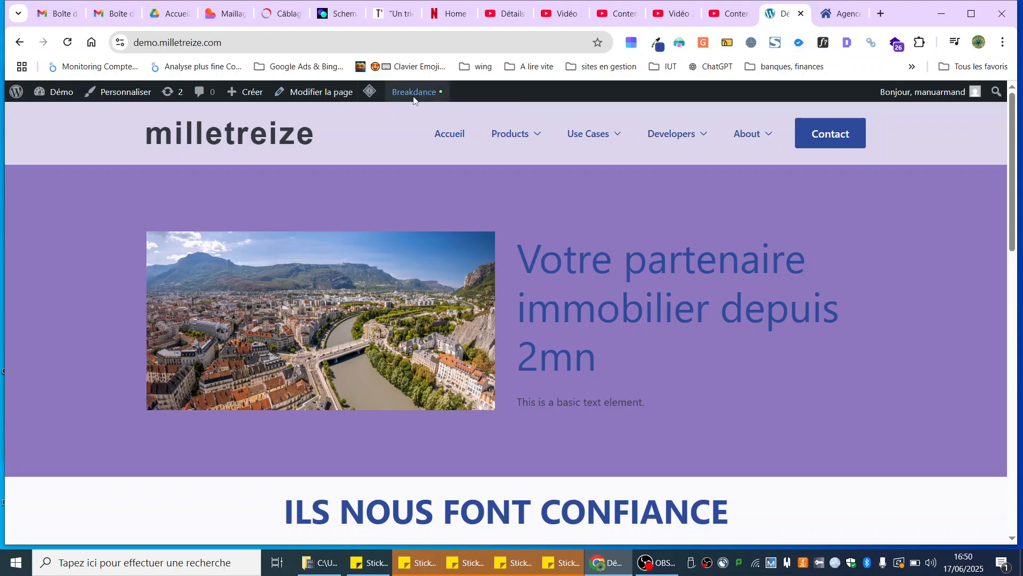
mouse_move(414, 98)
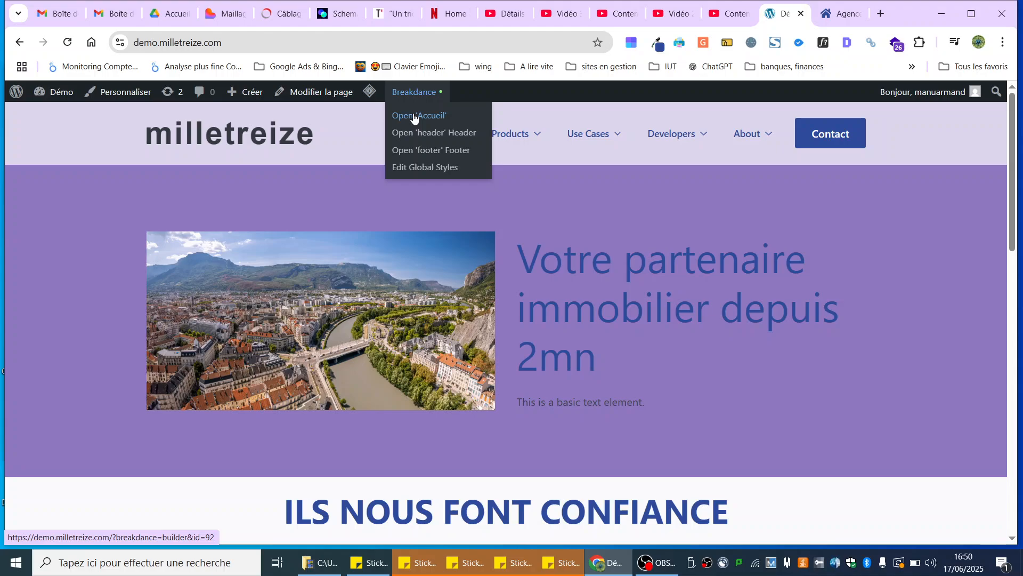
click(415, 117)
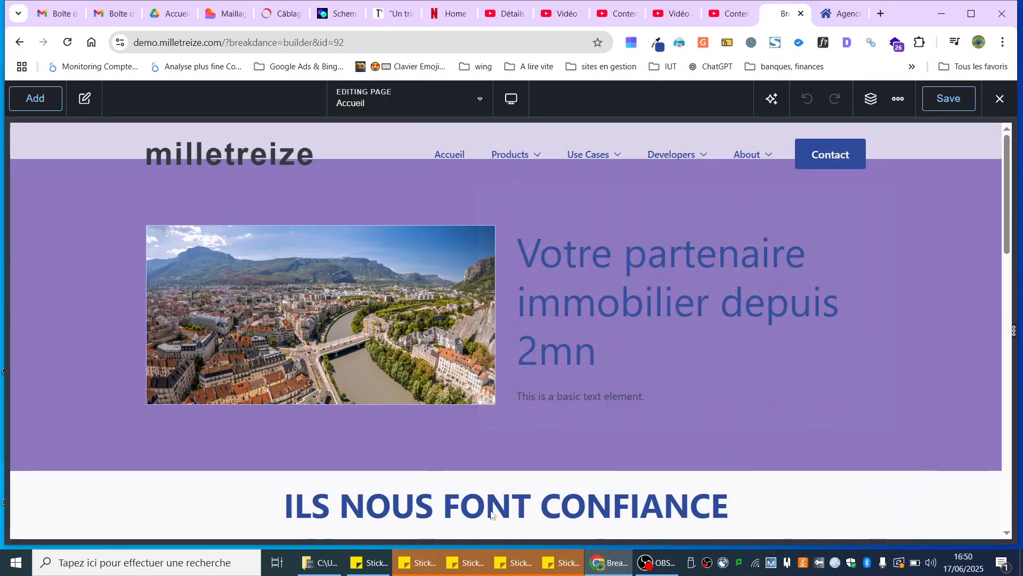
Step: Open the Colors group of the builder's global settings to view the site's brand and heading colours
click(897, 101)
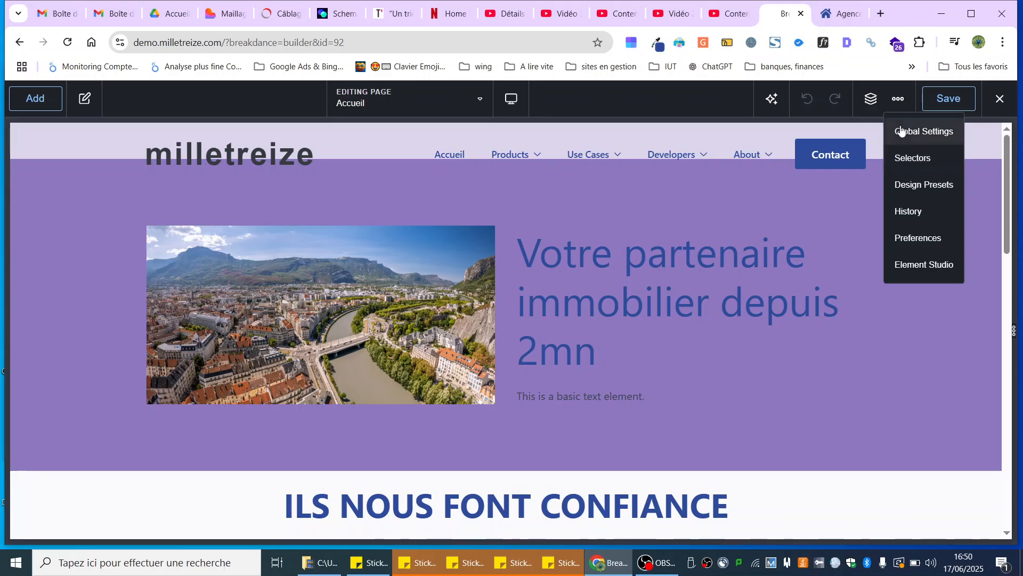
click(901, 131)
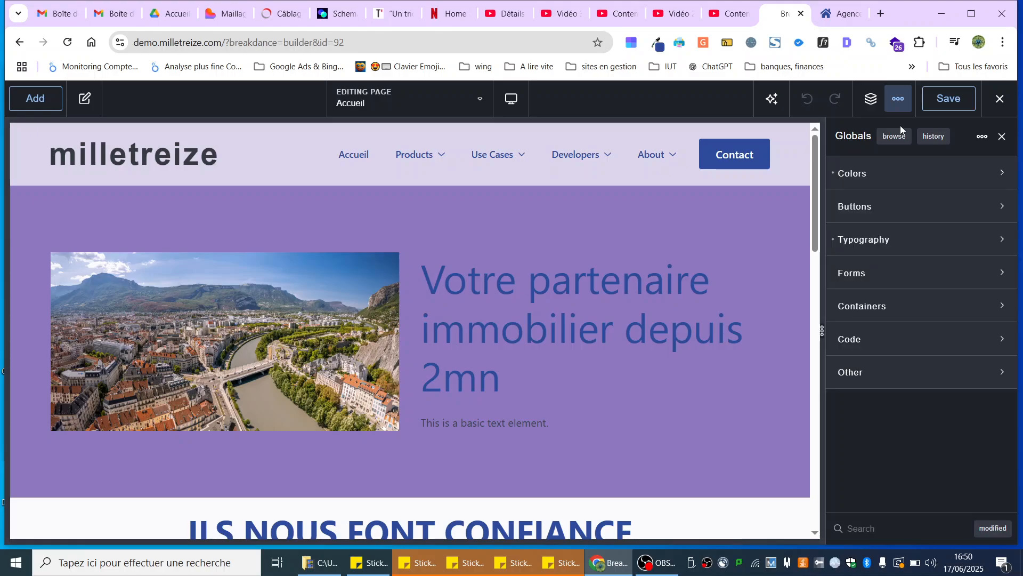
click(865, 175)
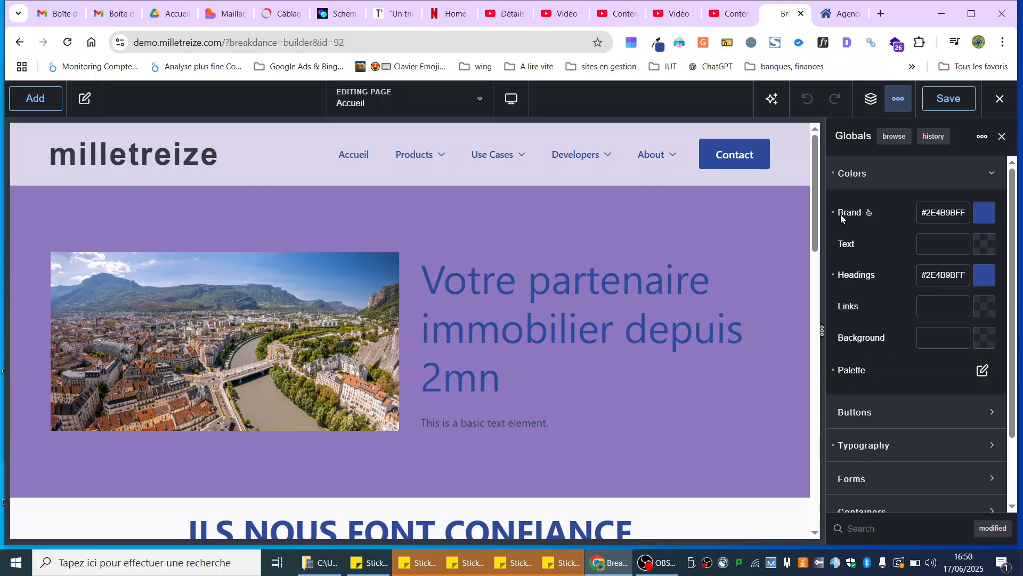
Step: Sample the blue background of the property-estimation block on the Regie Immobilia site with the browser colour picker
click(841, 21)
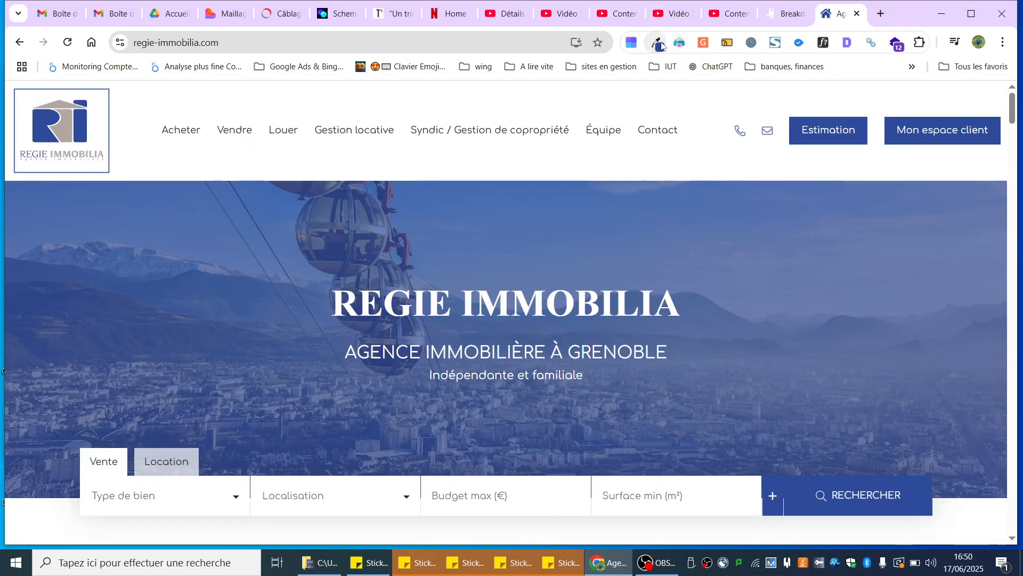
click(659, 42)
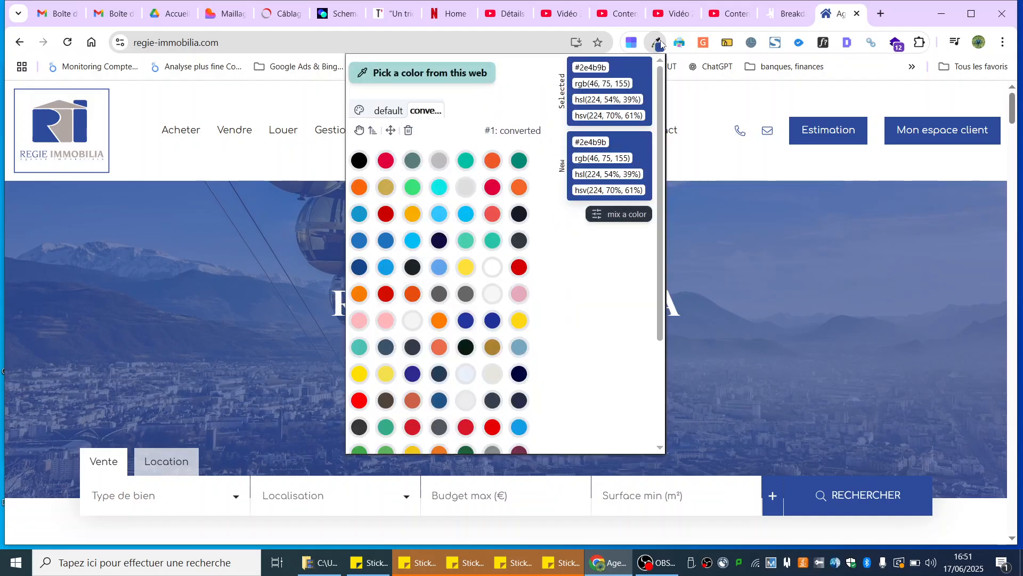
scroll(797, 263, down, 15)
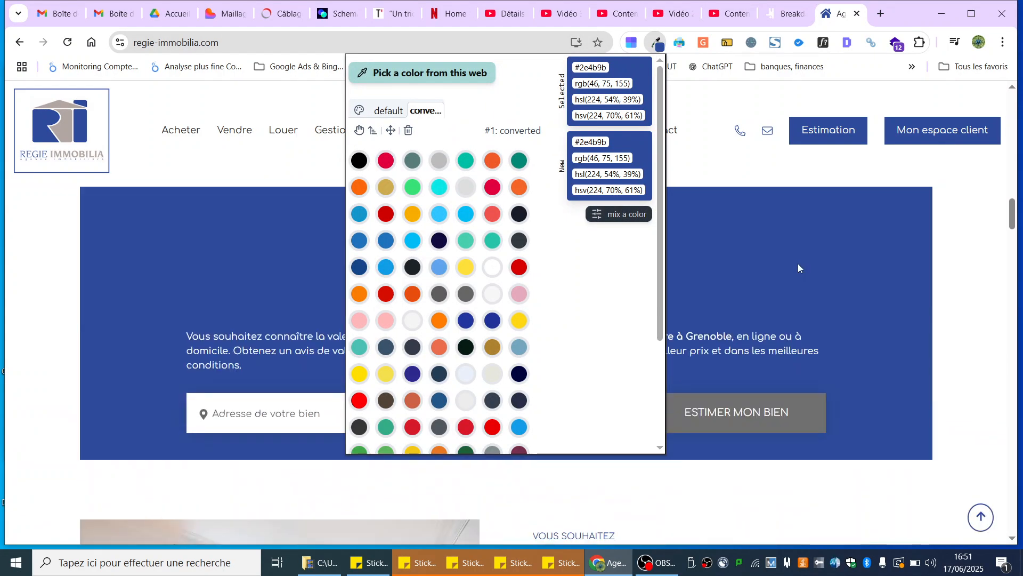
click(757, 242)
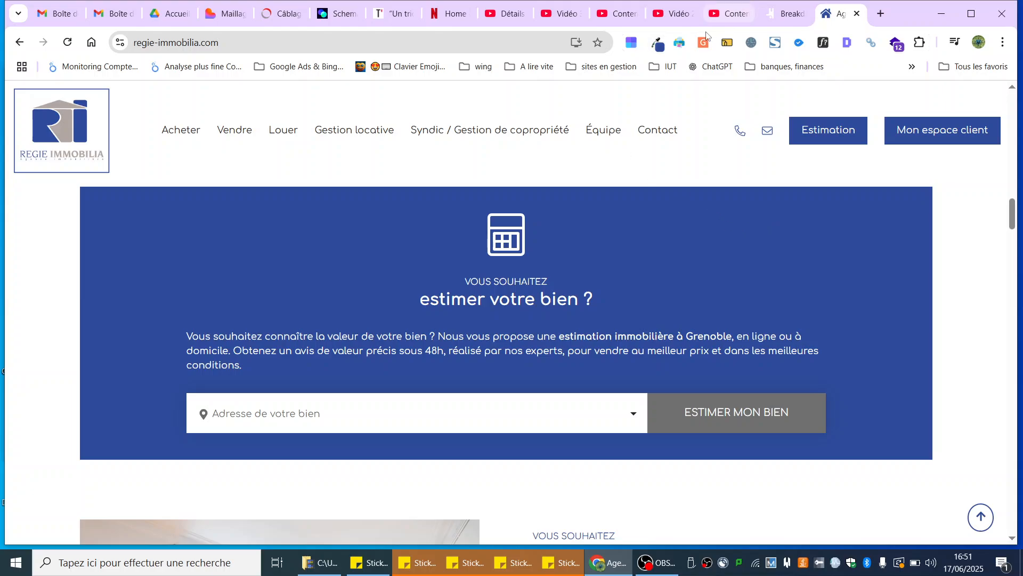
click(656, 45)
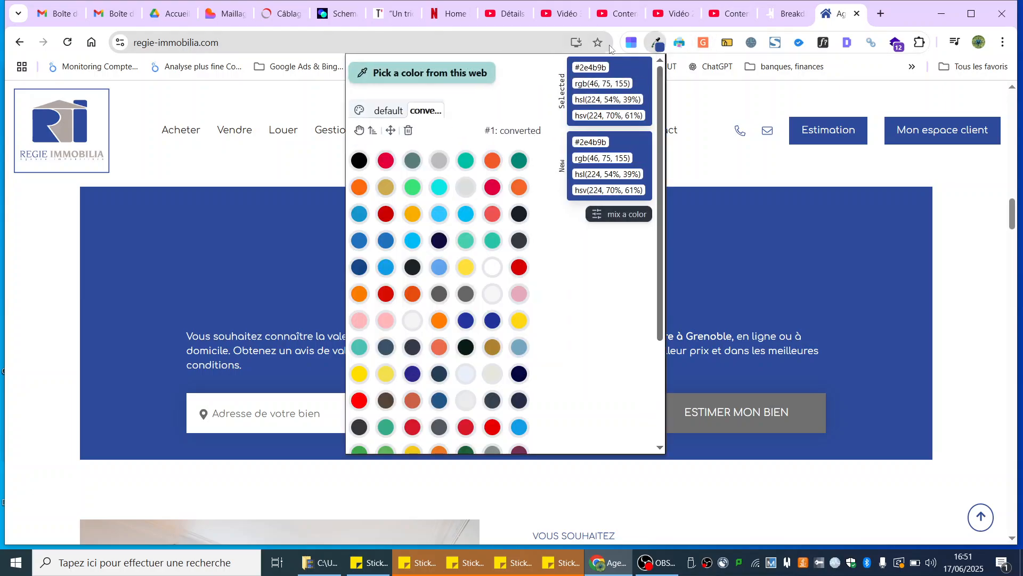
click(411, 72)
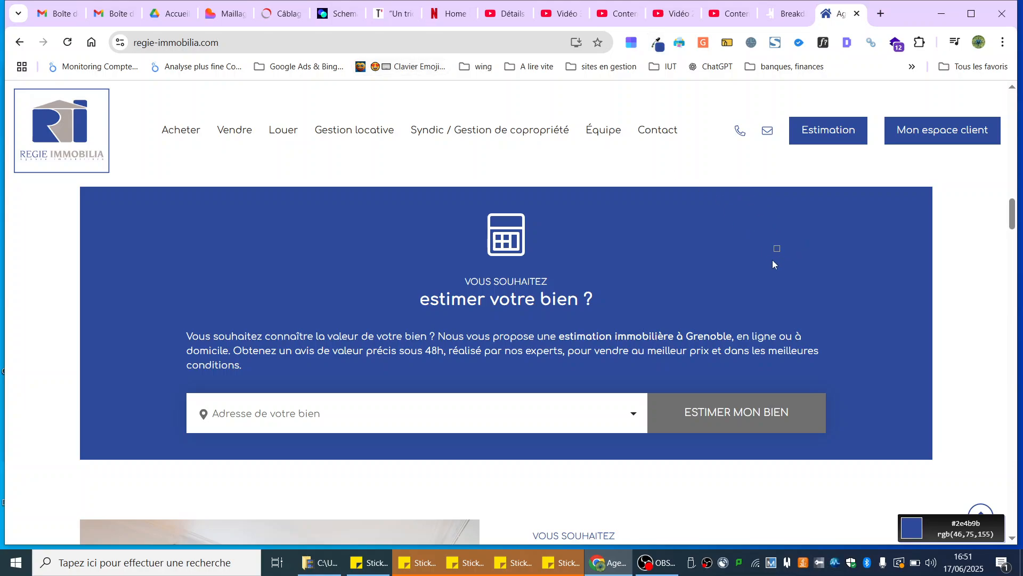
click(766, 235)
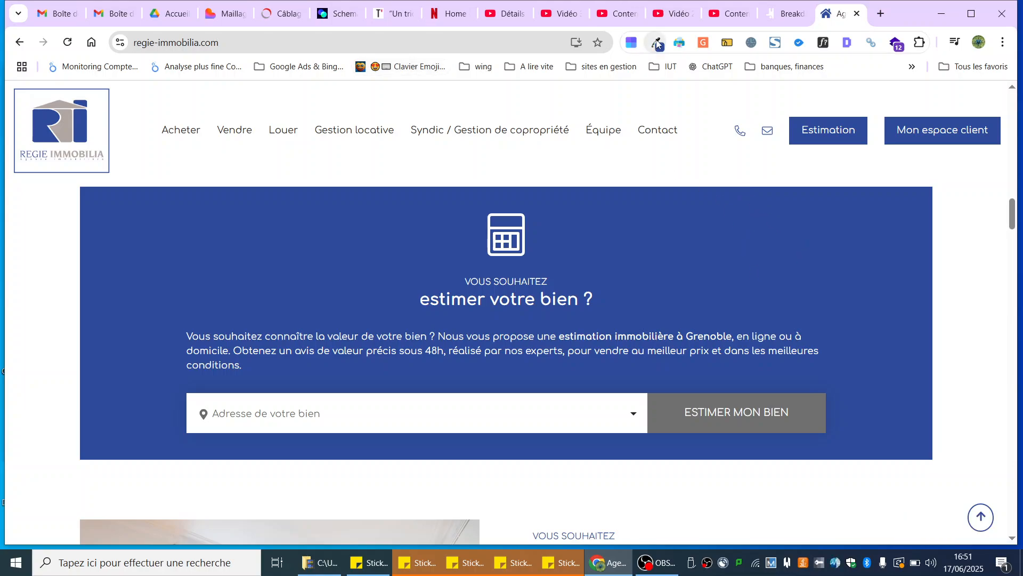
Step: Inspect the global colour palette in the Breakdance builder and close it
click(782, 15)
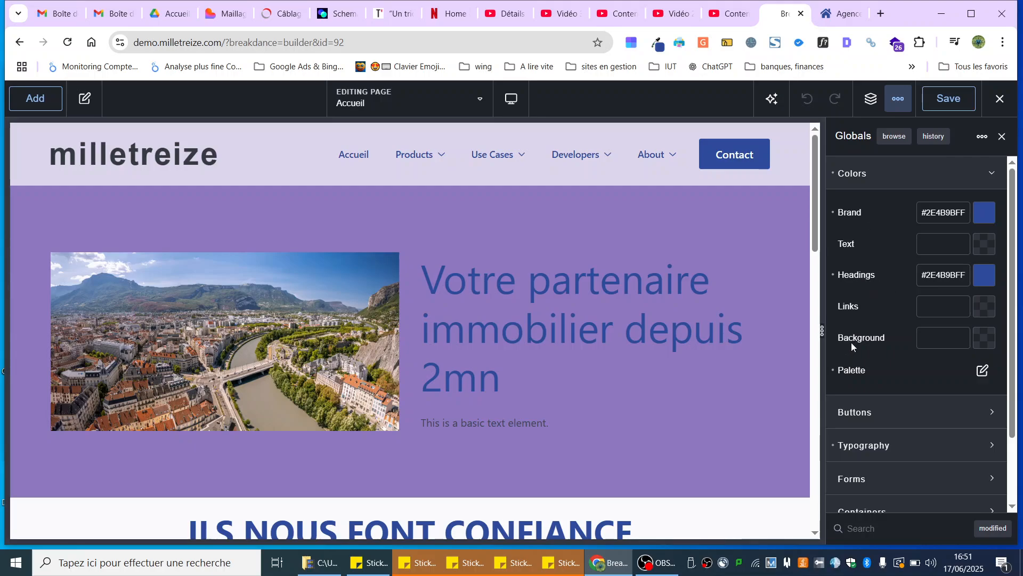
click(983, 370)
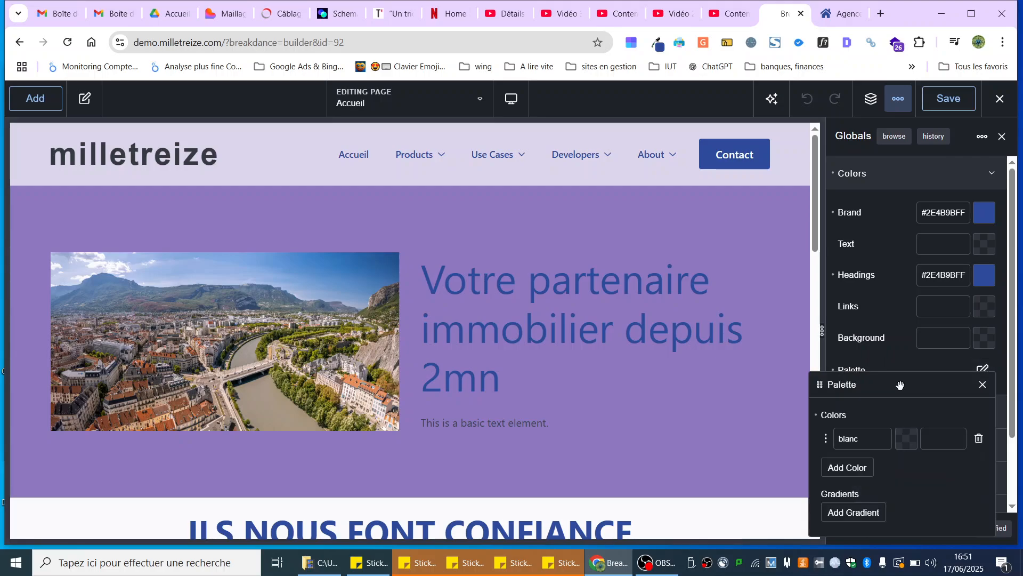
scroll(900, 388, down, 2)
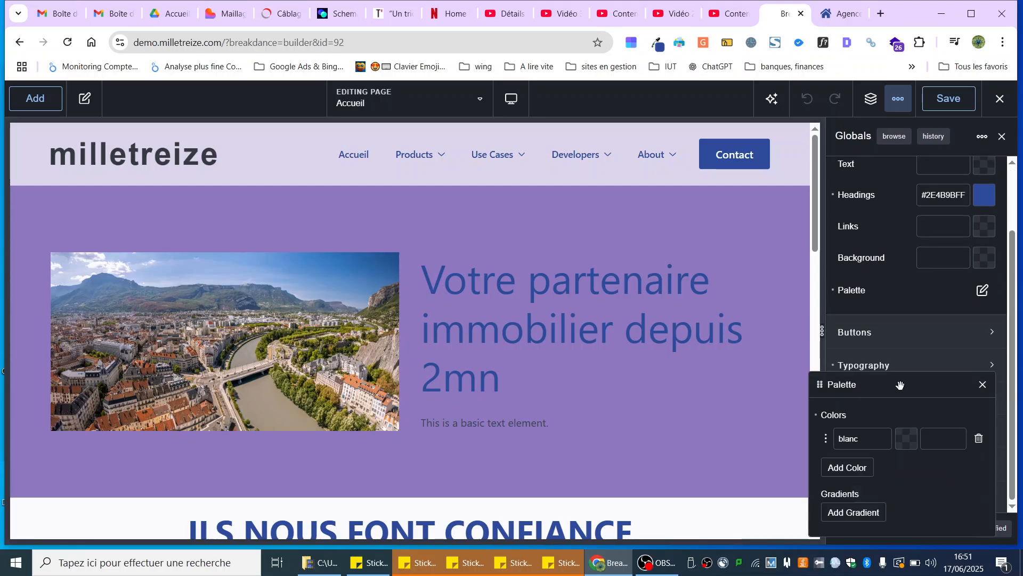
click(983, 288)
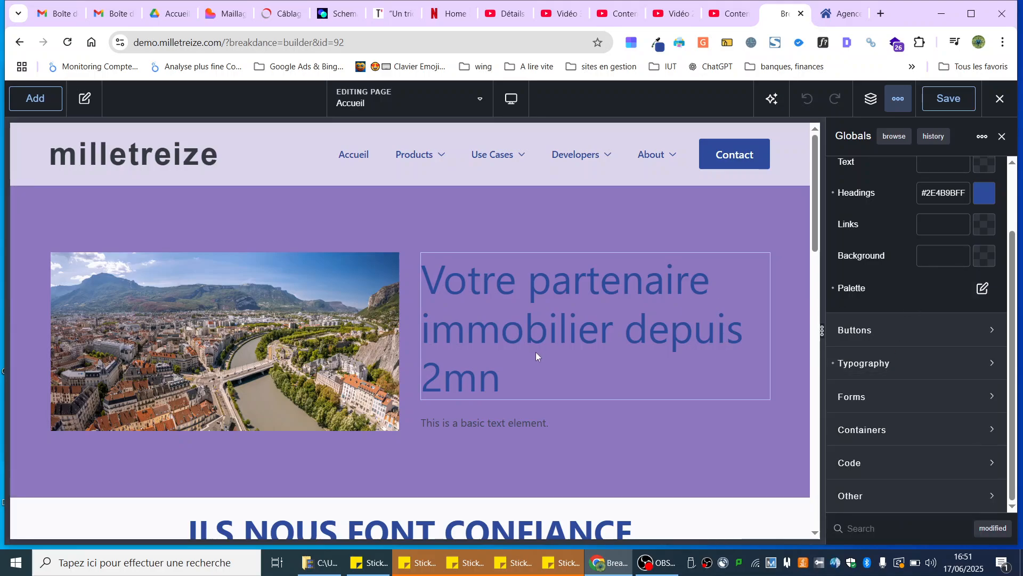
Step: Delete the three sections below the city image and heading section, using the page structure
click(872, 99)
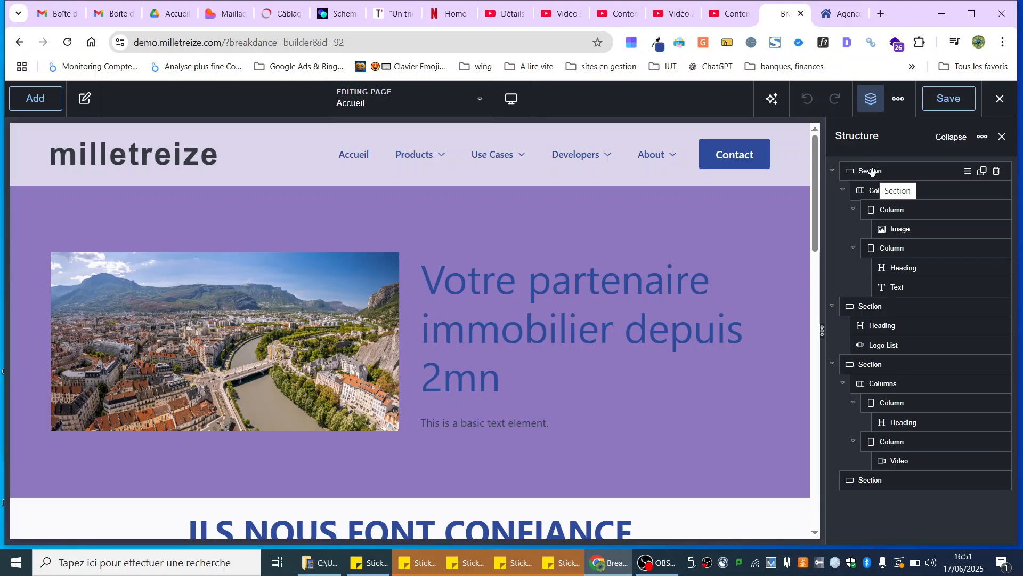
click(195, 210)
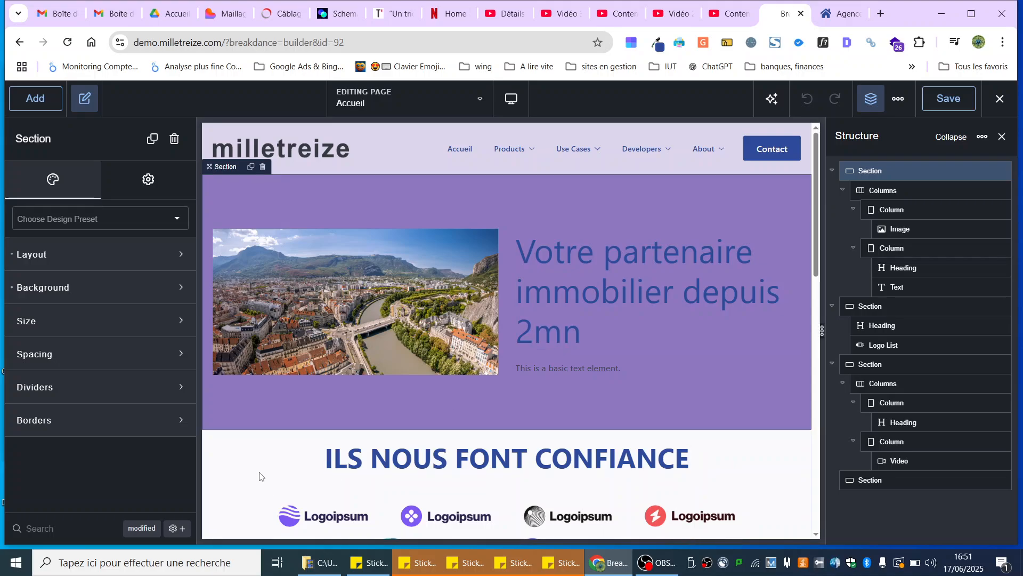
click(269, 484)
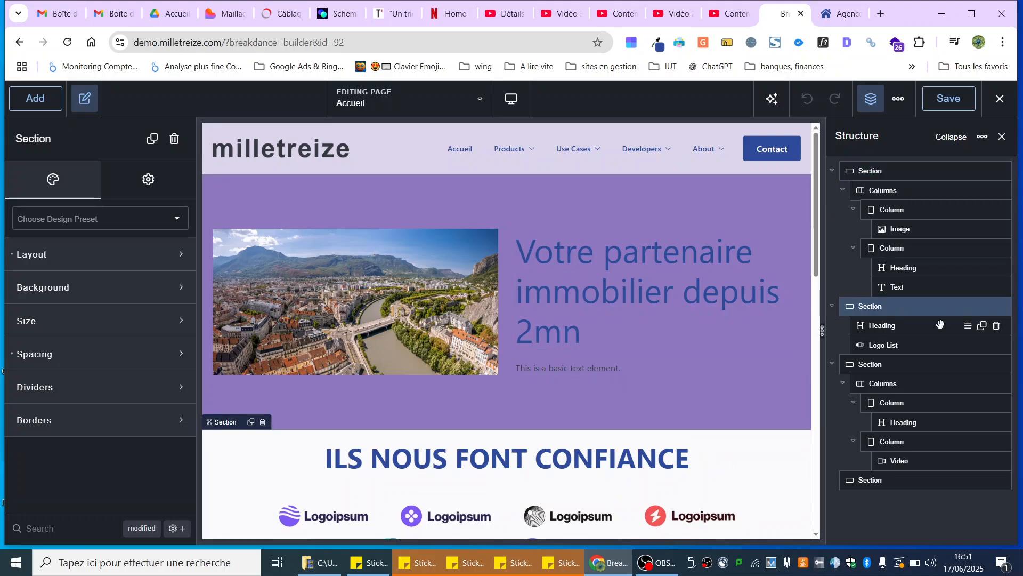
click(996, 307)
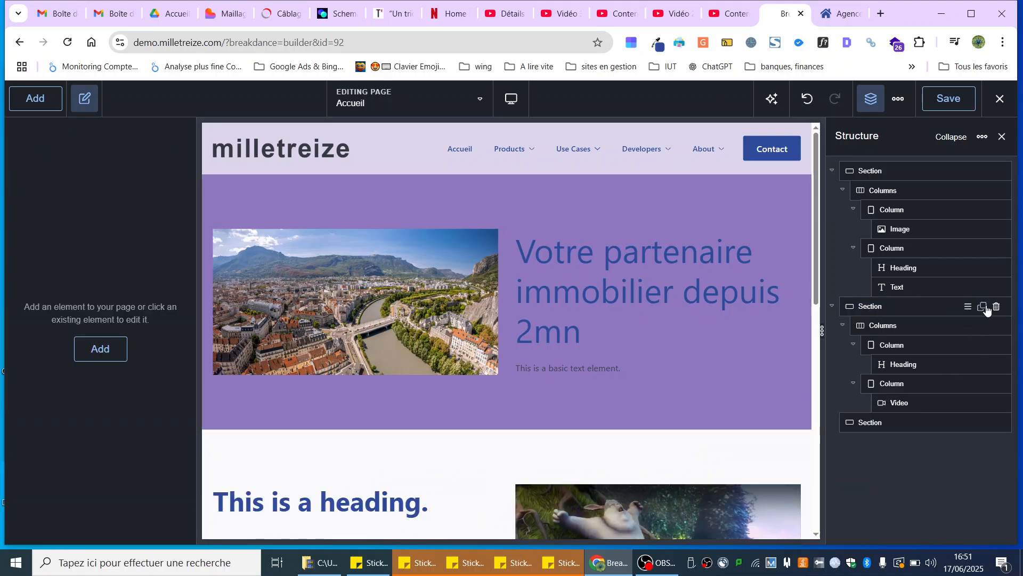
click(996, 307)
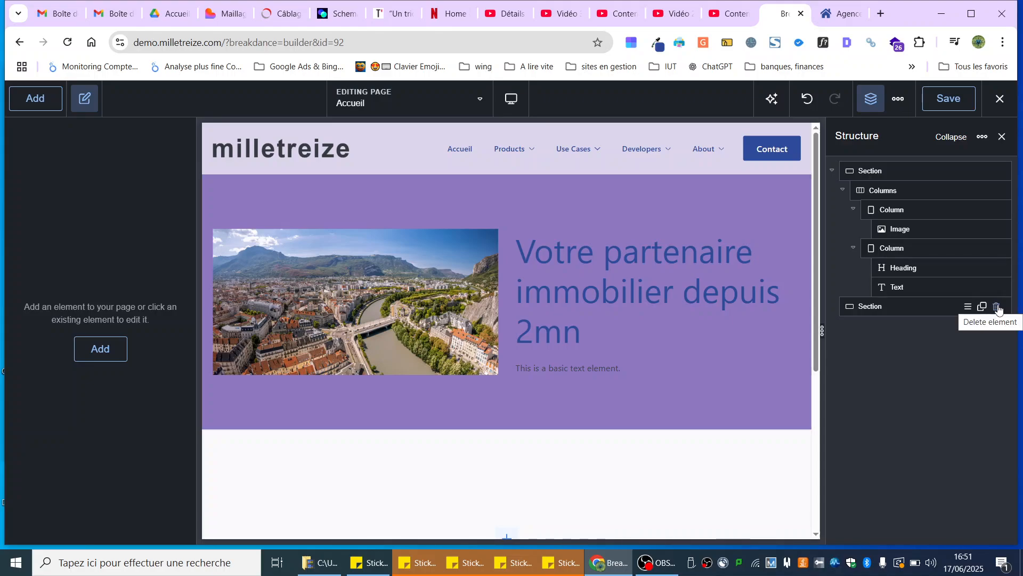
click(996, 307)
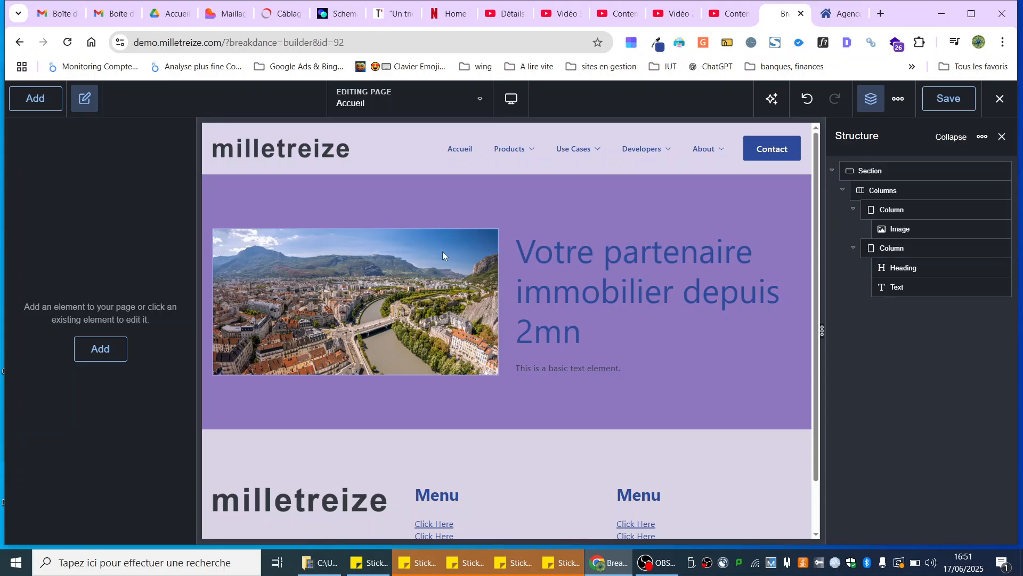
Step: Remove the purple background colour from the remaining section with the city image
click(276, 192)
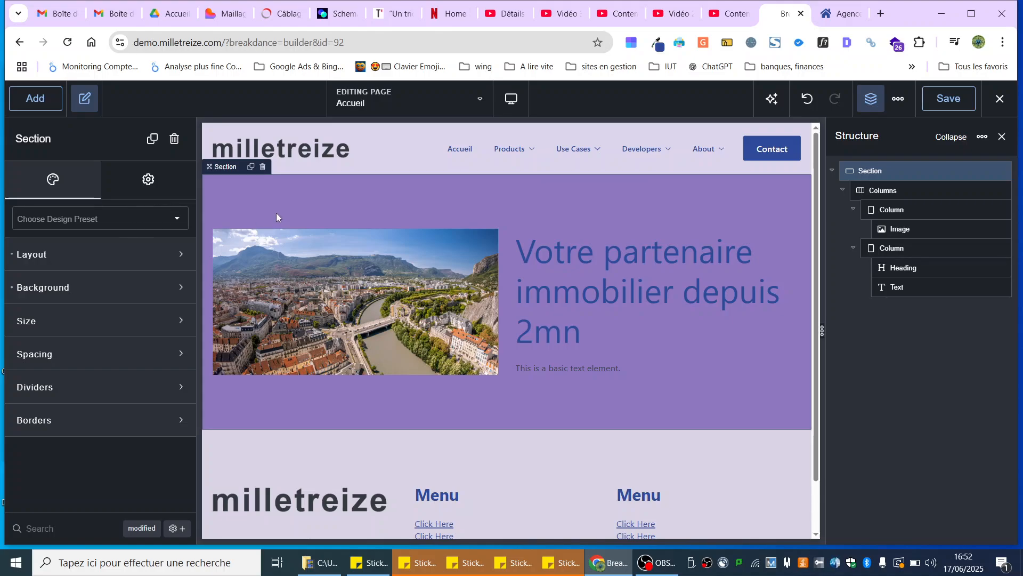
click(42, 290)
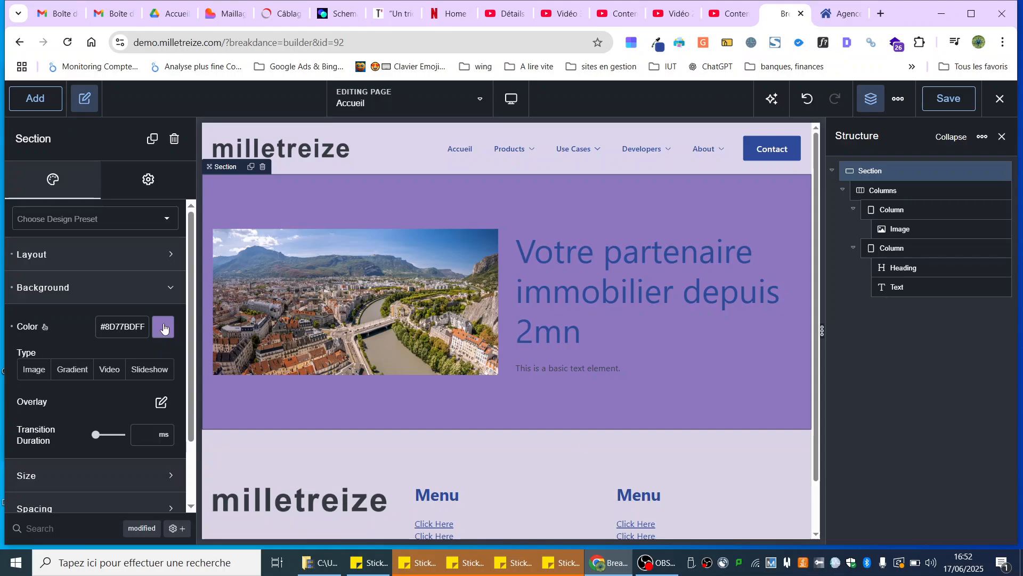
click(11, 331)
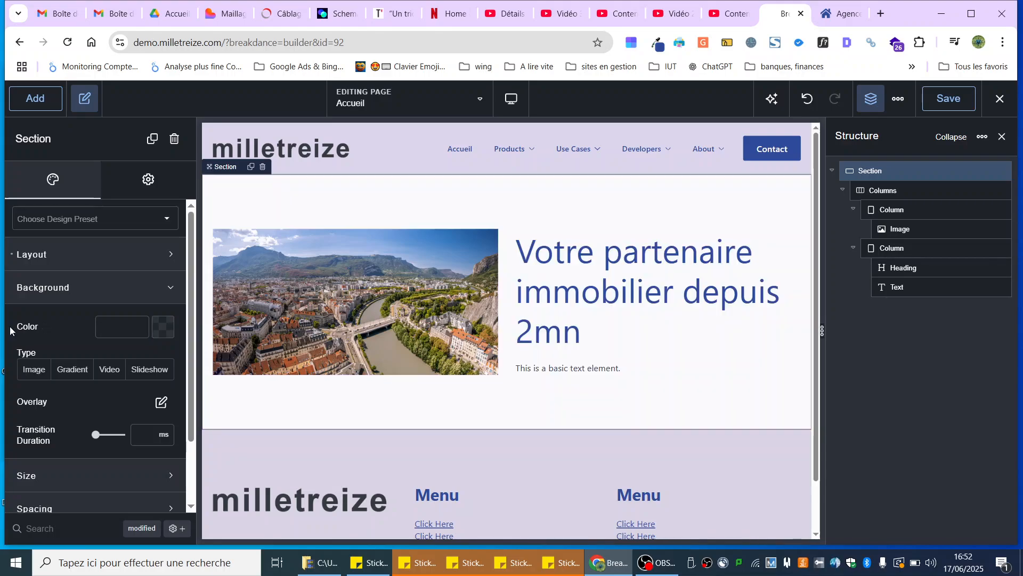
Step: Reset the section's custom Layout setting to its default
click(47, 259)
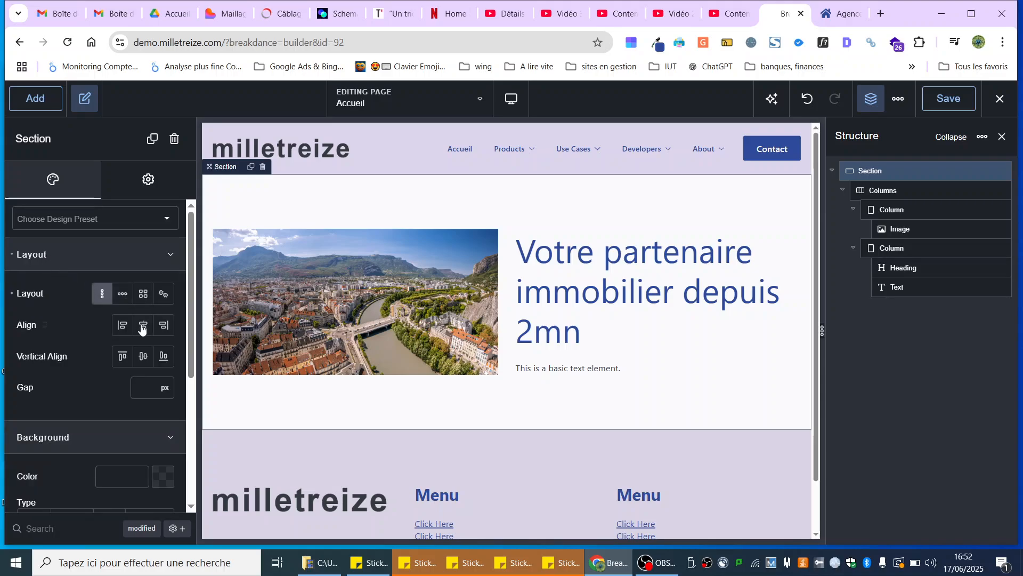
click(12, 296)
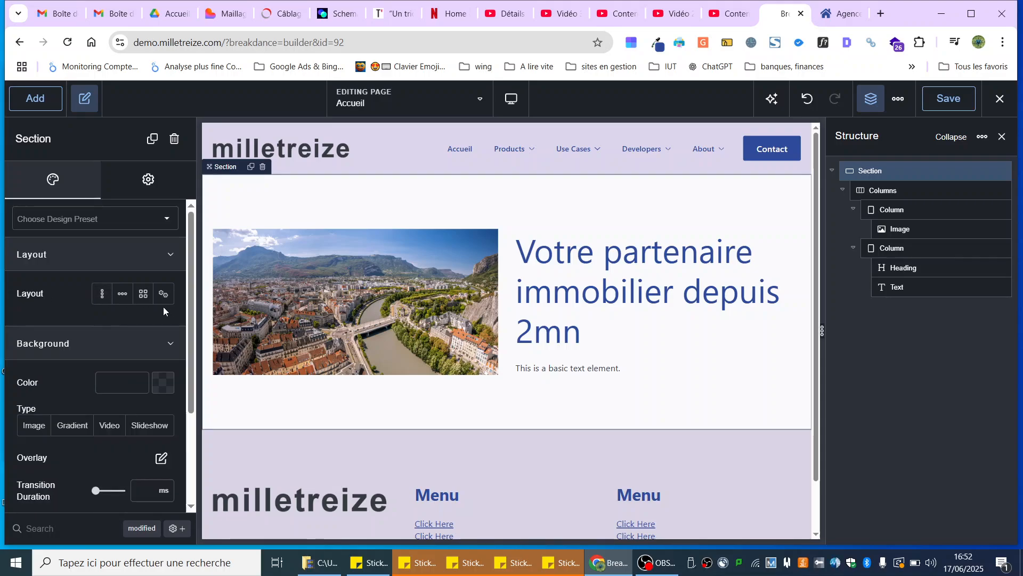
click(79, 258)
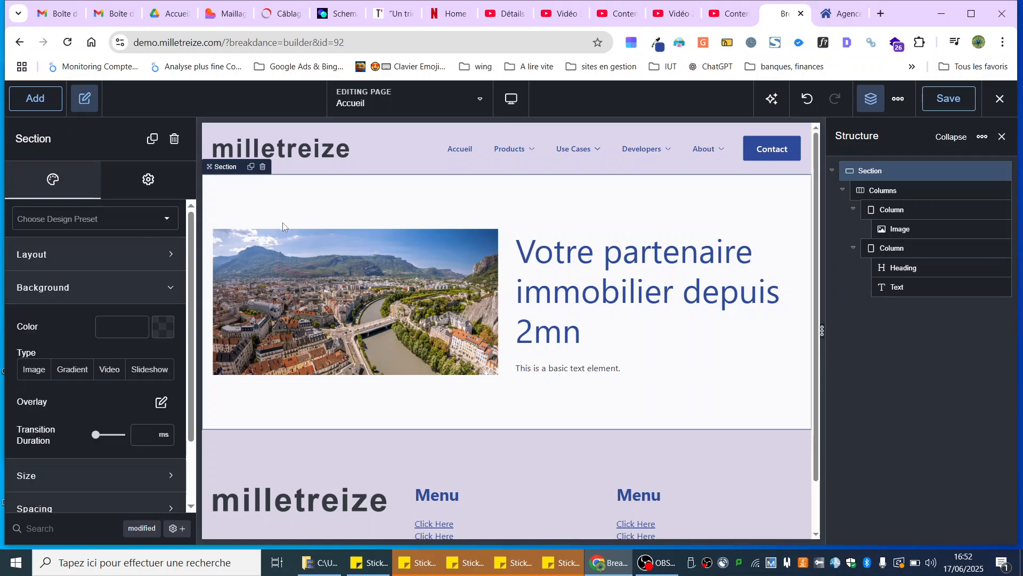
Step: Check the hero banner at the top of the Regie Immobilia home page and return to the builder
click(848, 18)
scroll(288, 368, up, 10)
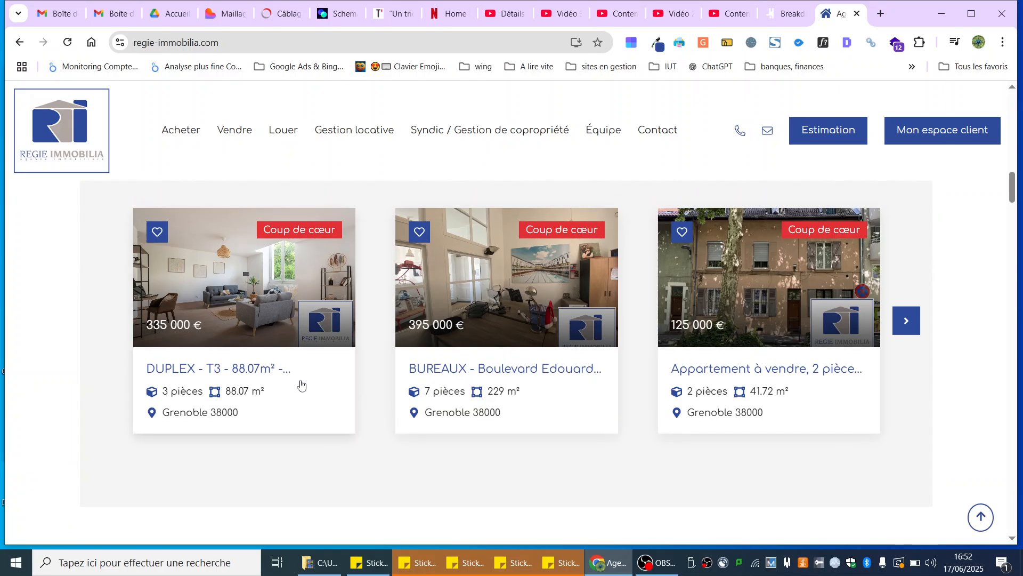
scroll(308, 394, up, 5)
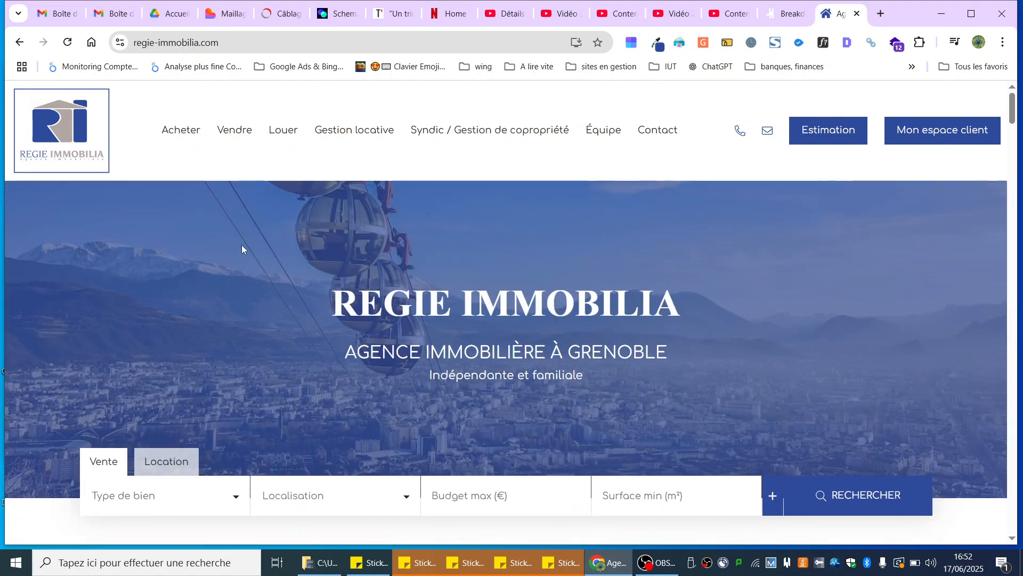
click(788, 14)
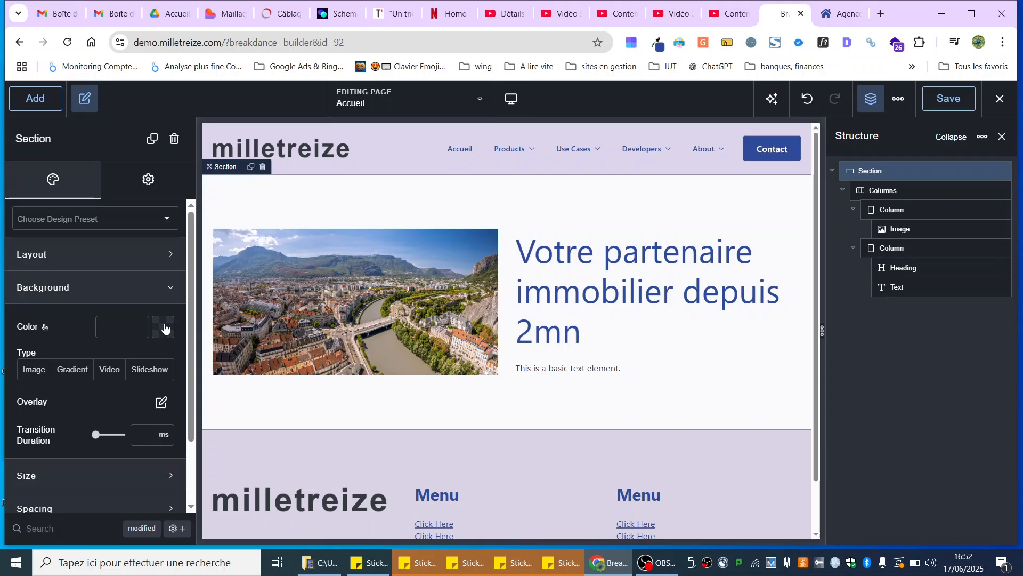
Step: Set the section's background to the image 1920px-Montee_Chalemont_juin_2015.jpeg from the media library and delete its Columns element
click(29, 373)
click(57, 424)
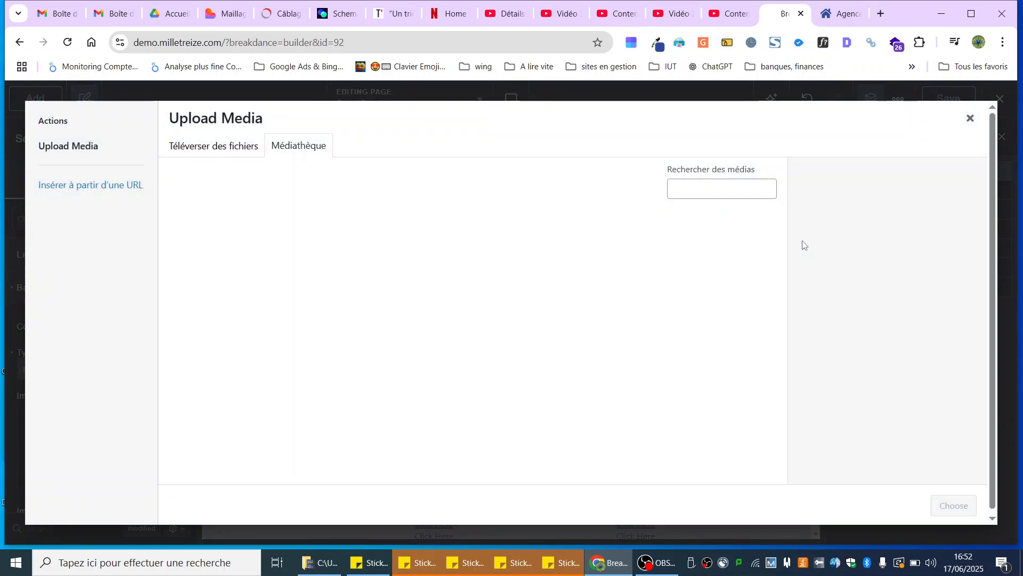
click(708, 345)
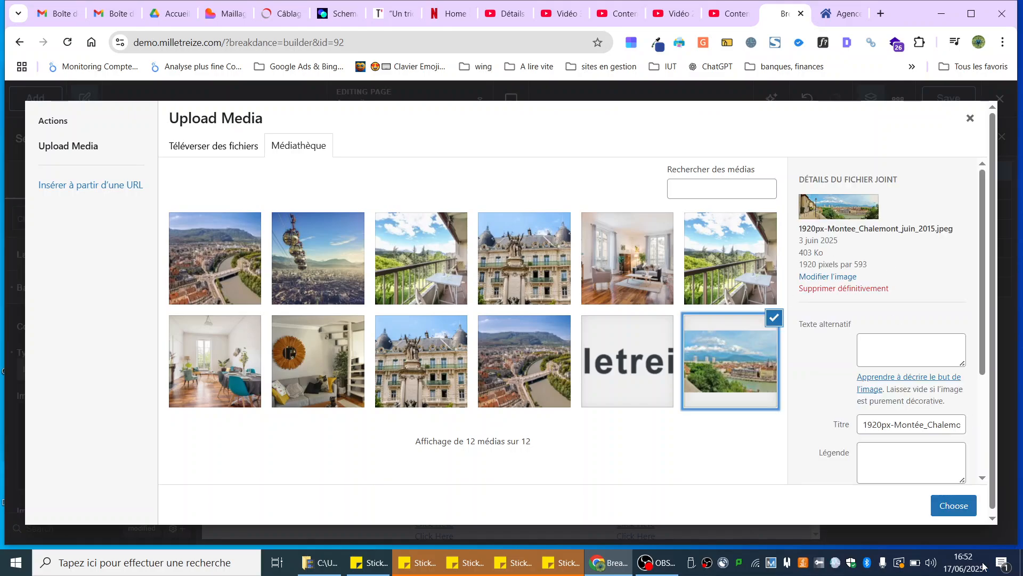
click(948, 504)
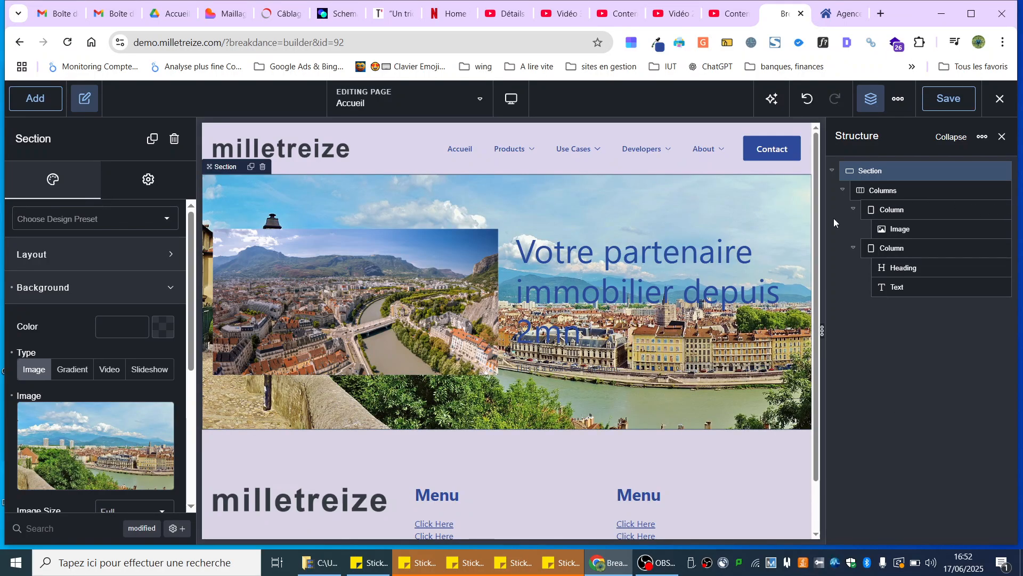
click(879, 193)
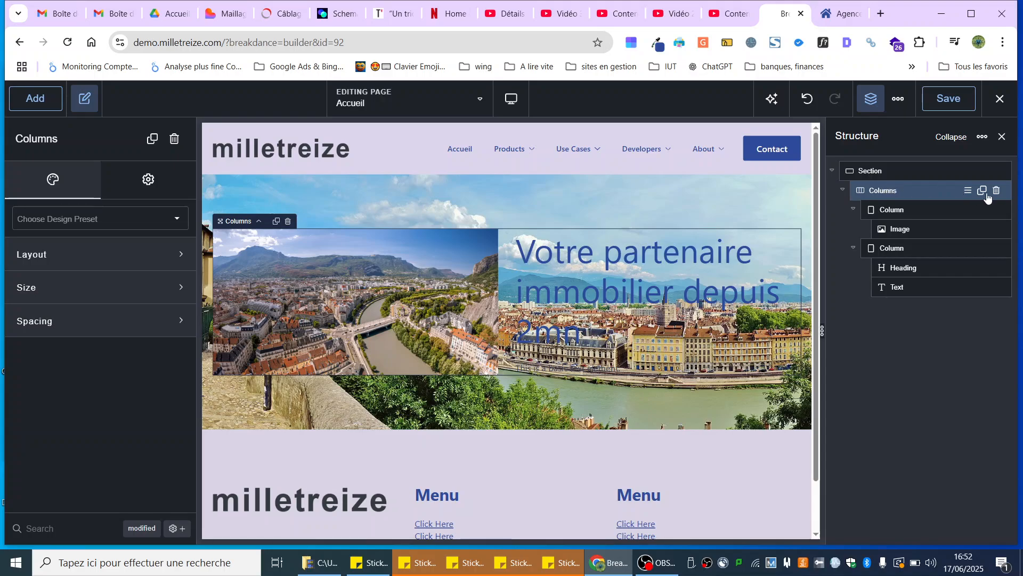
click(998, 191)
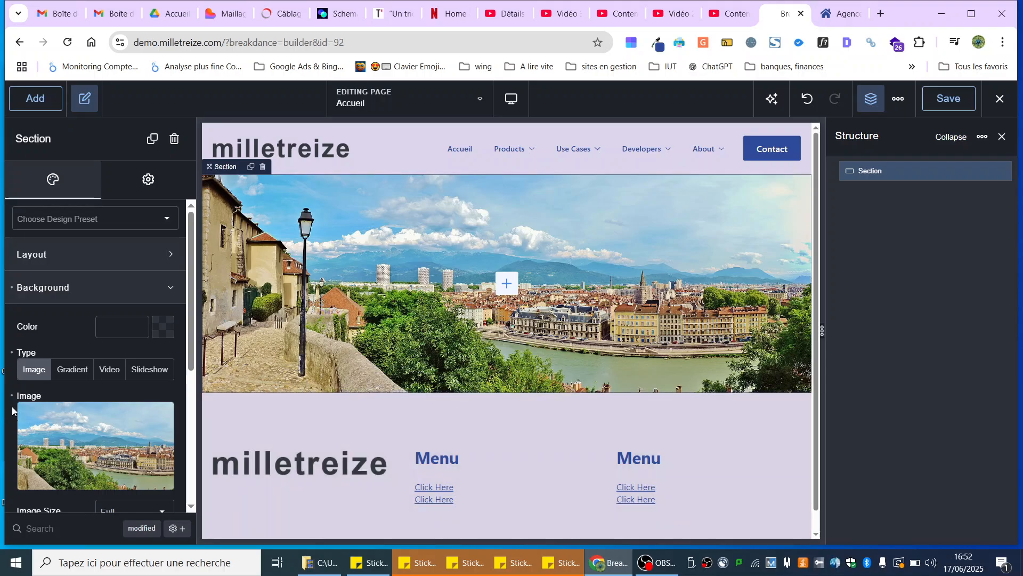
Step: Add an overlay in the Brand colour with 0,6 opacity over the section's background image
scroll(78, 331, down, 2)
scroll(73, 362, down, 4)
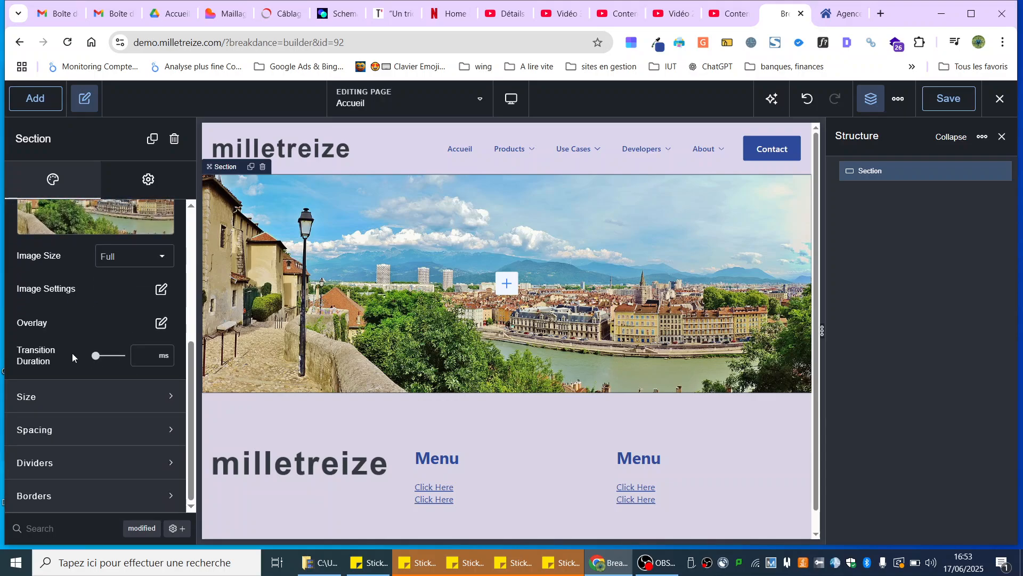
click(161, 321)
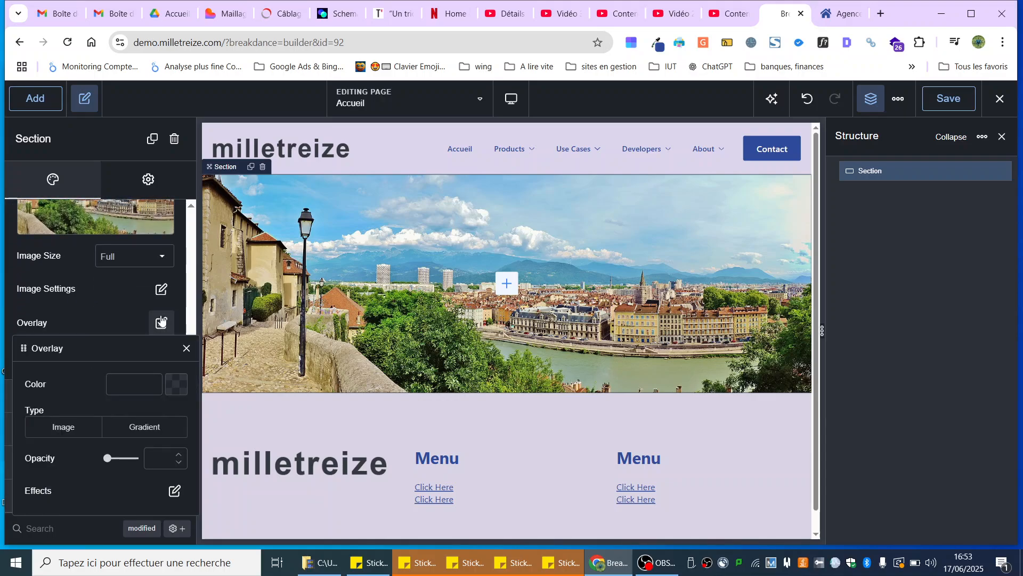
click(170, 388)
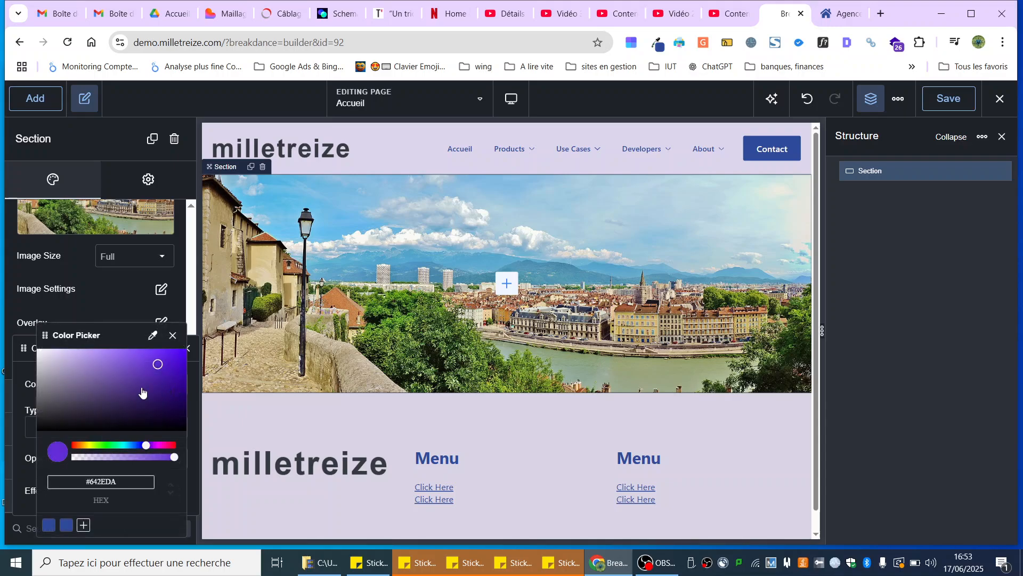
click(49, 527)
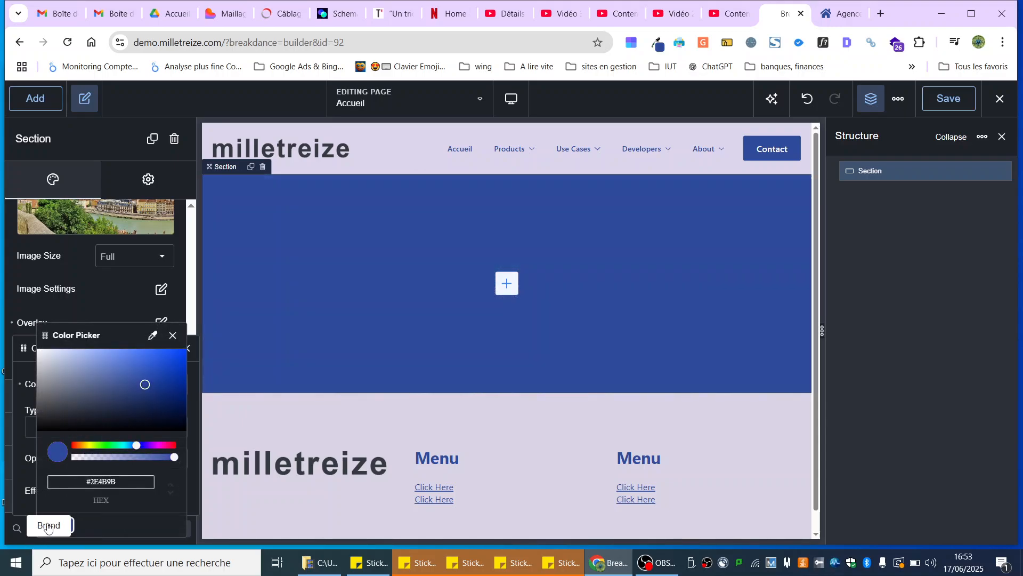
click(172, 334)
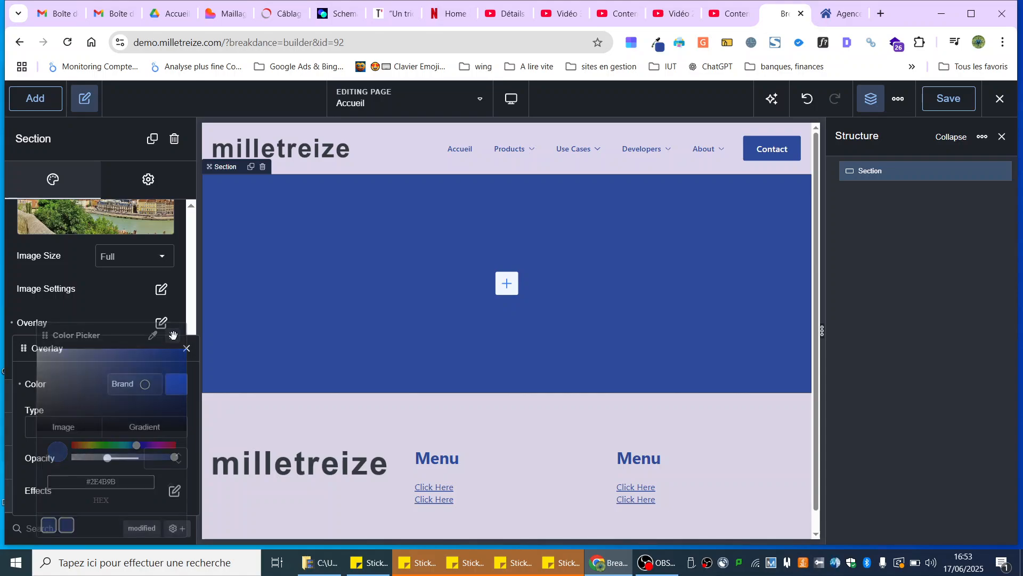
drag(107, 458, 123, 458)
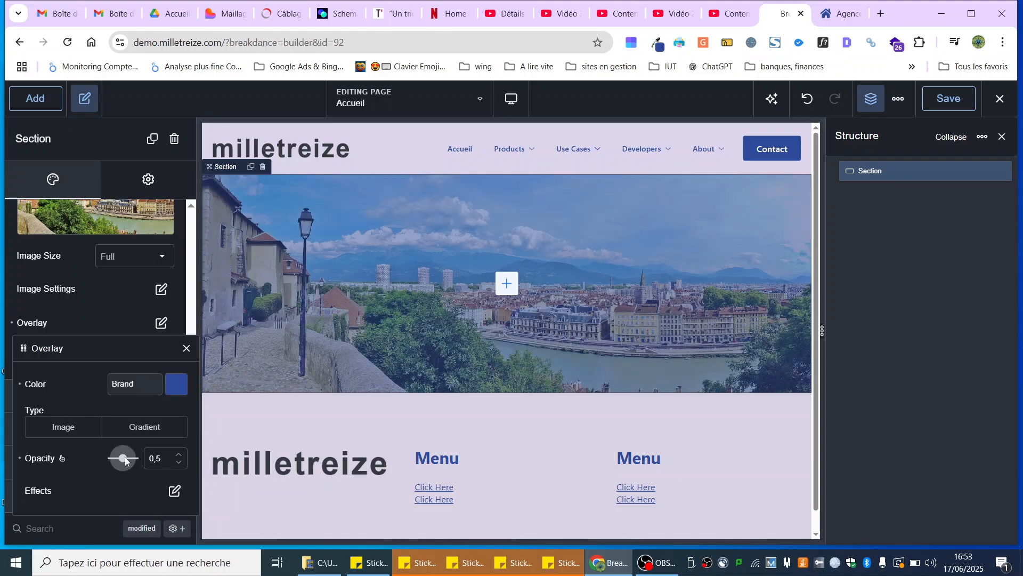
drag(125, 457, 128, 457)
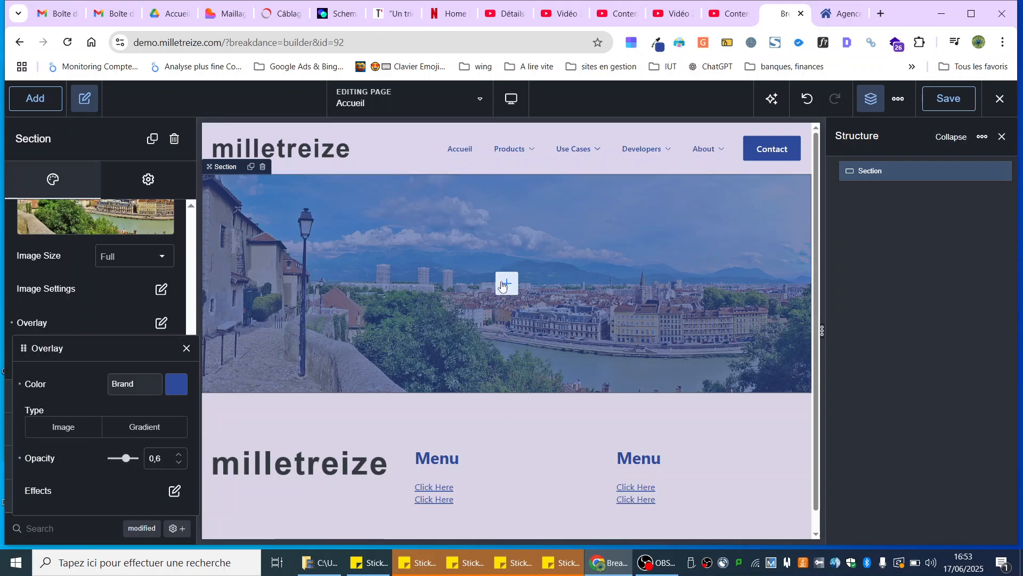
Step: Check the hero banner on the Regie Immobilia home page, then return to the builder and add a Div inside the section
click(844, 15)
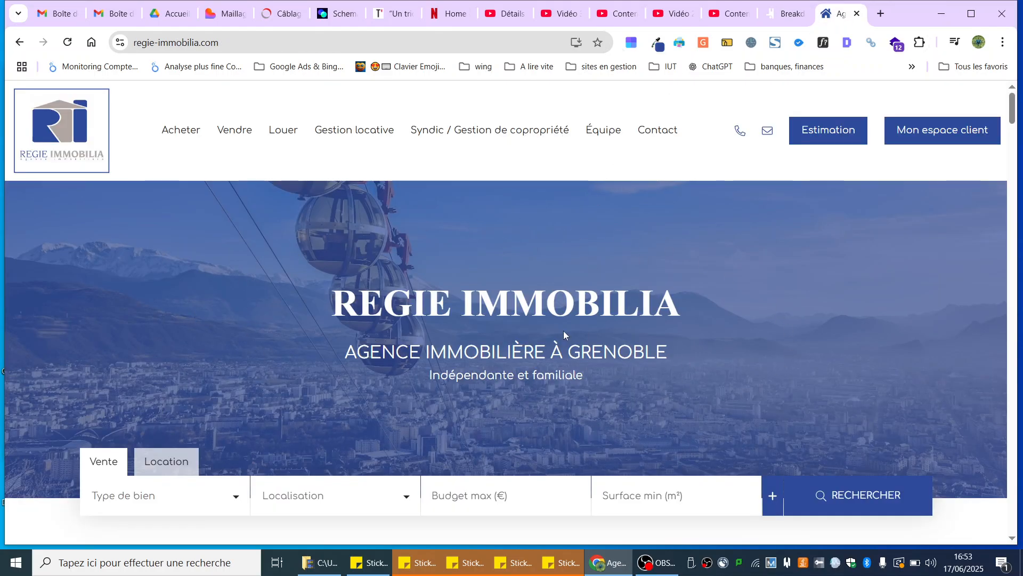
click(785, 13)
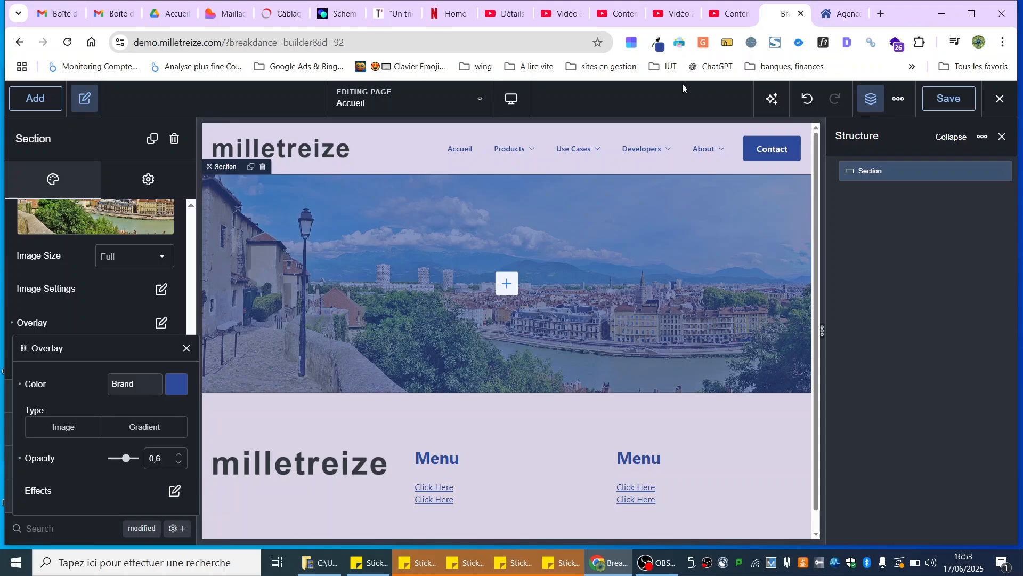
click(506, 284)
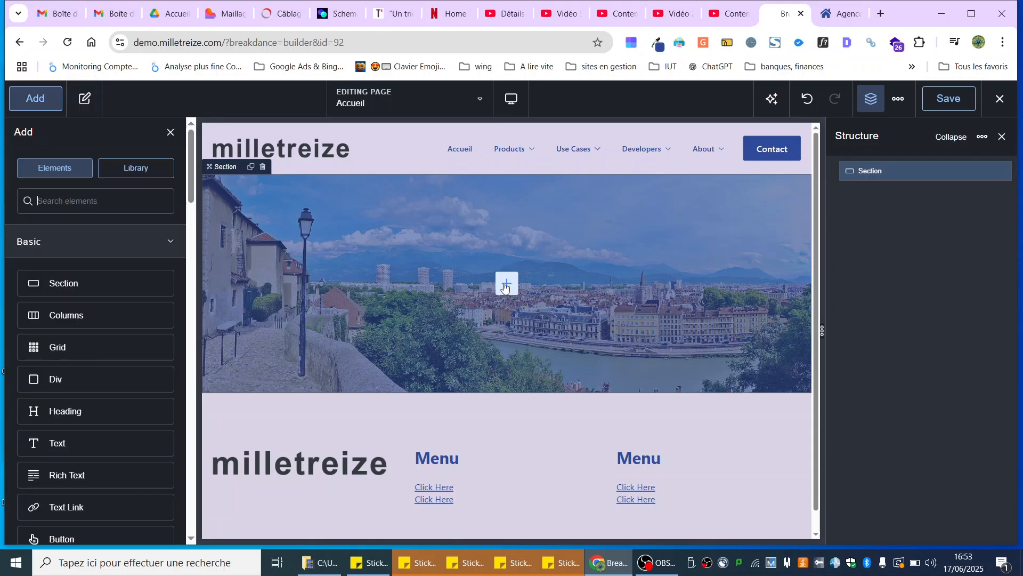
click(65, 385)
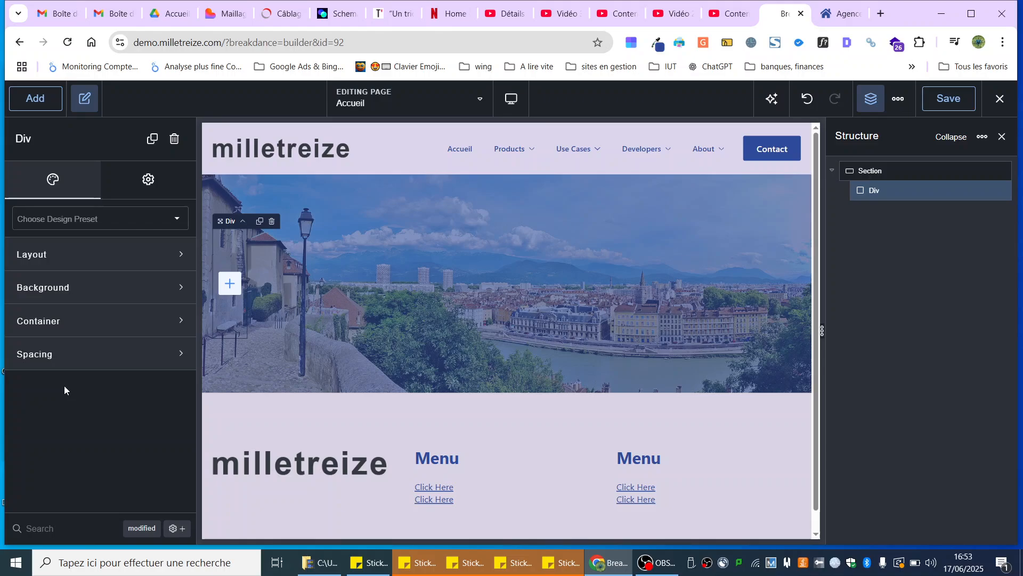
Step: Add a Heading and a Text element below it inside the new Div
mouse_move(897, 192)
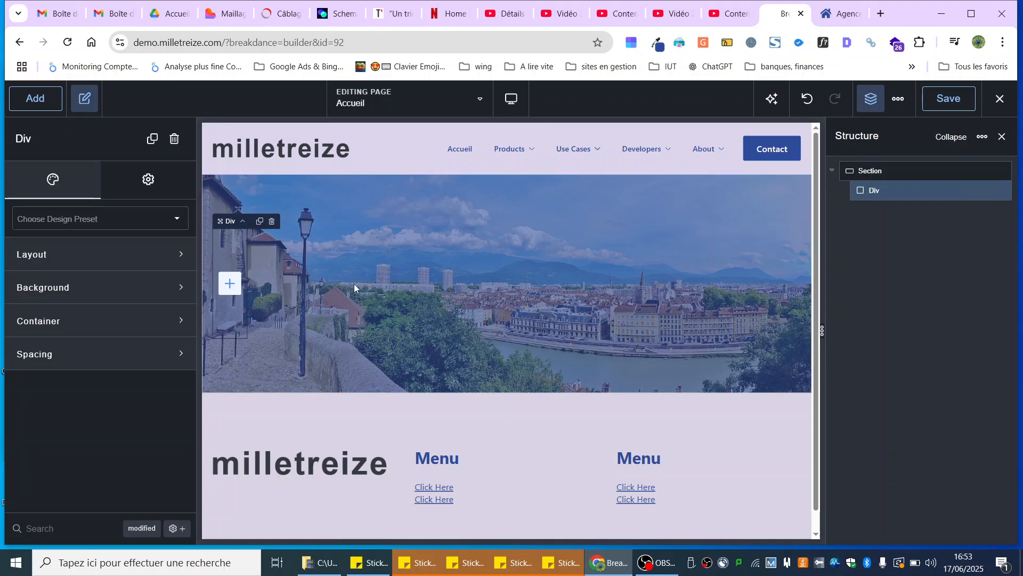
click(231, 287)
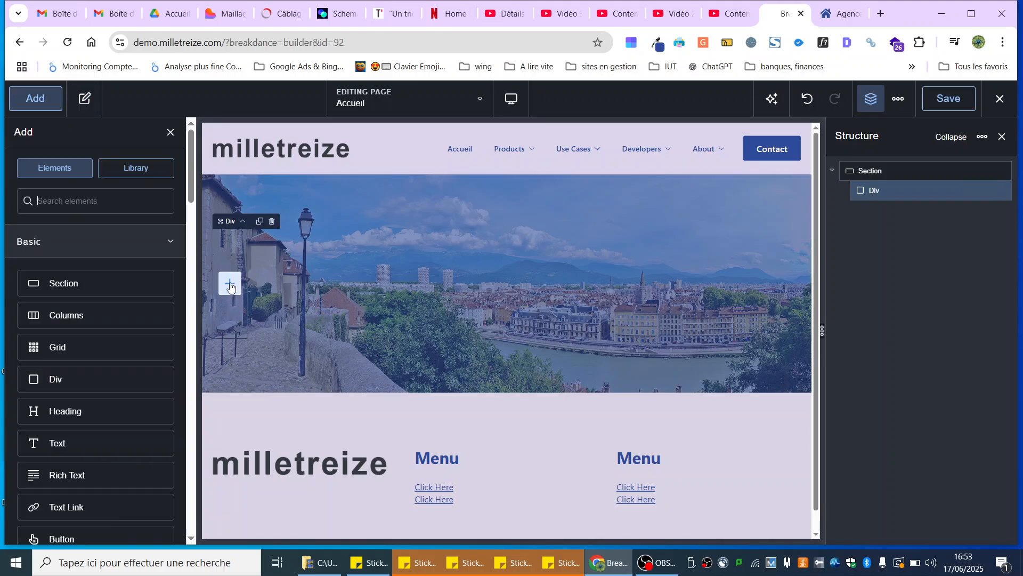
click(55, 418)
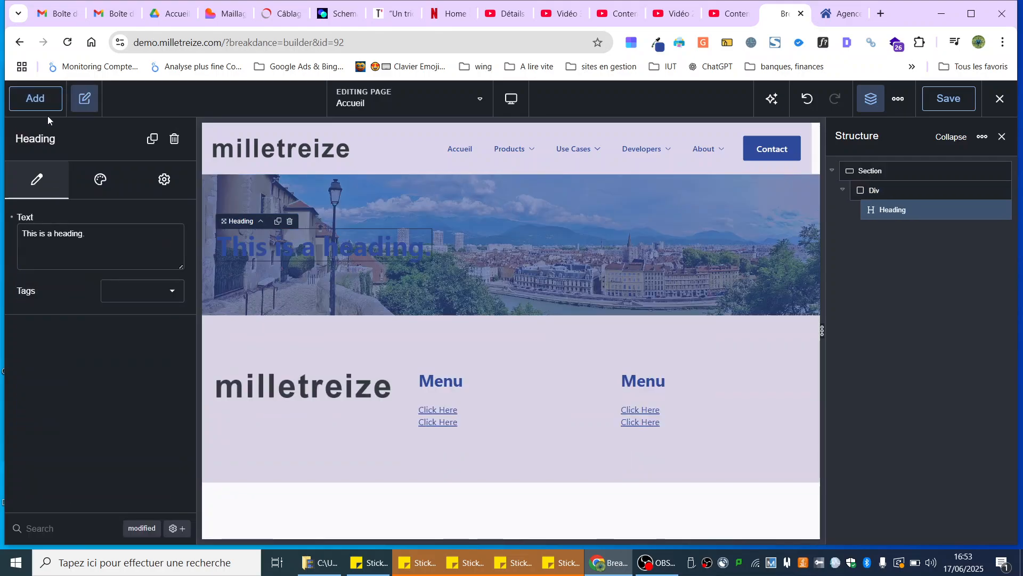
click(46, 101)
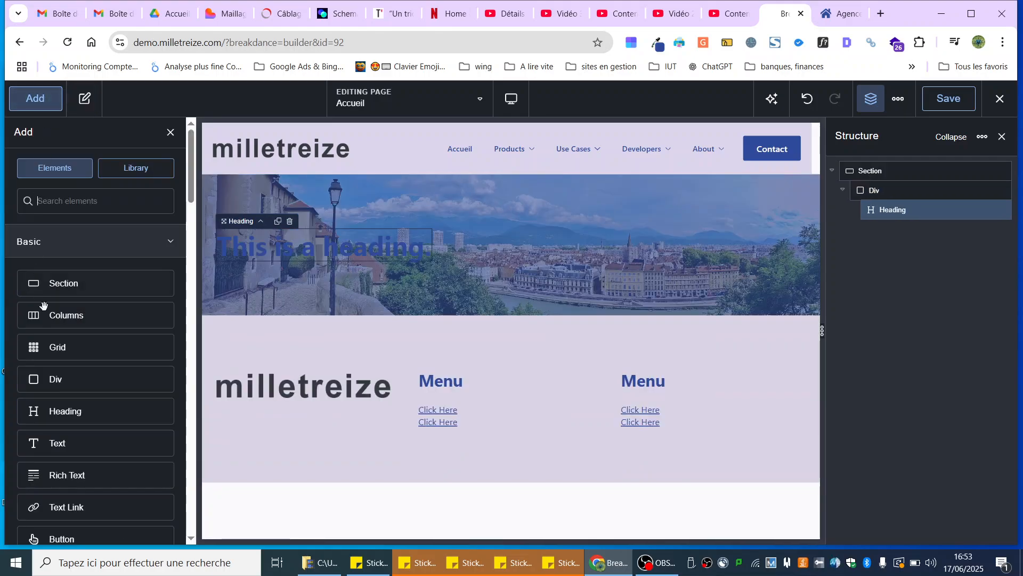
click(46, 447)
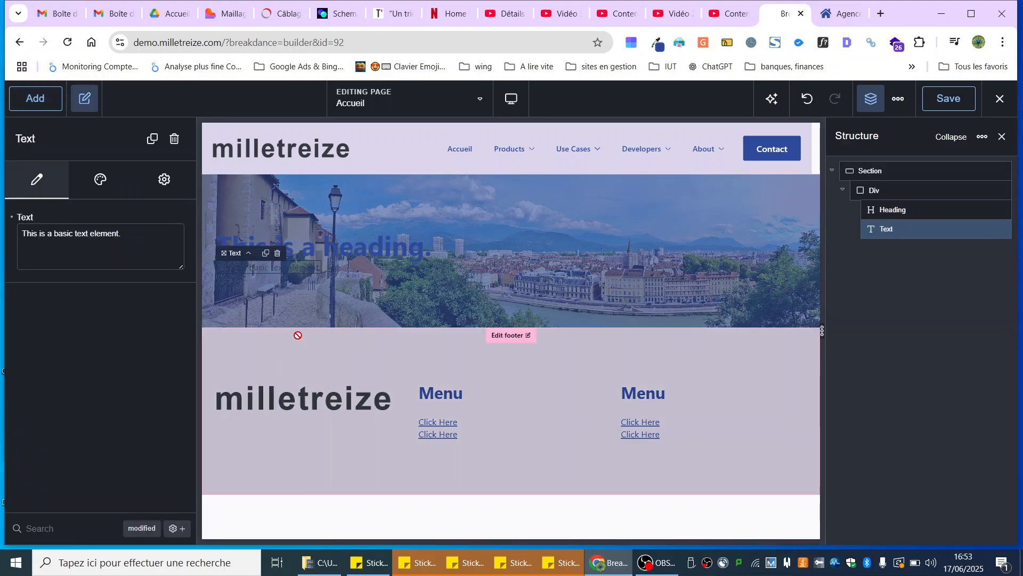
Step: Replace the hero heading's placeholder text with "Milletreize"
click(339, 245)
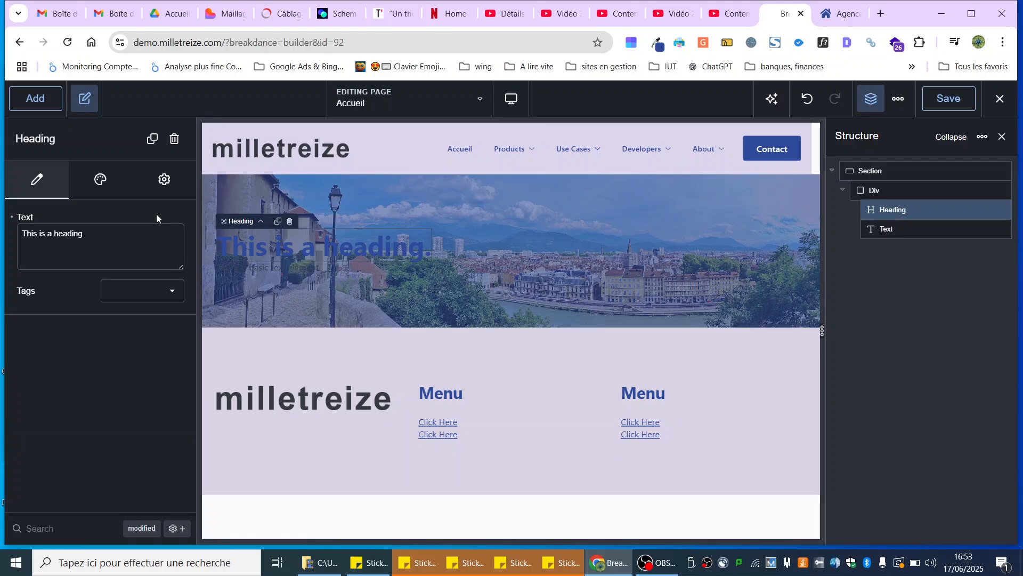
drag(113, 233, 2, 230)
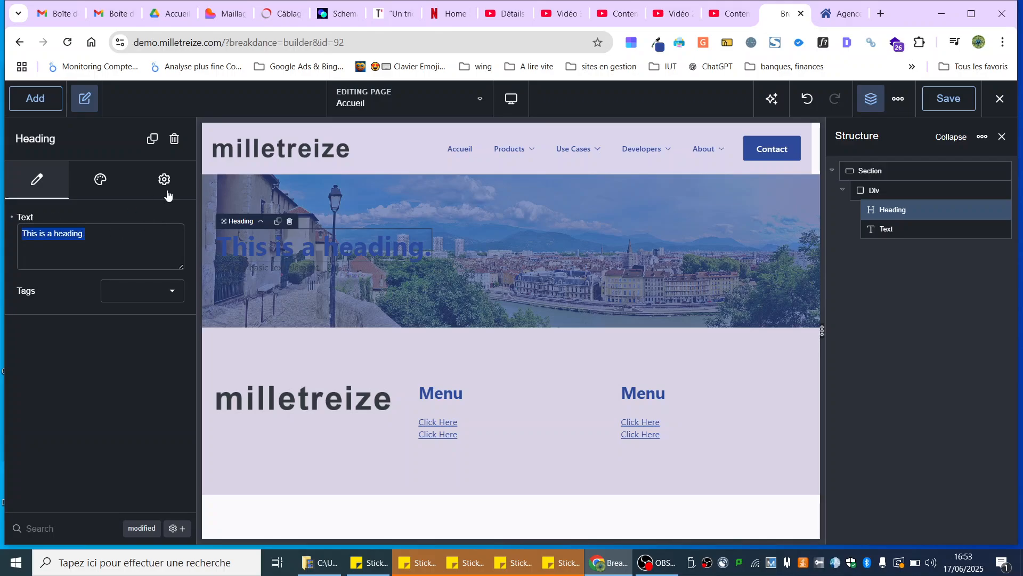
text(Mi)
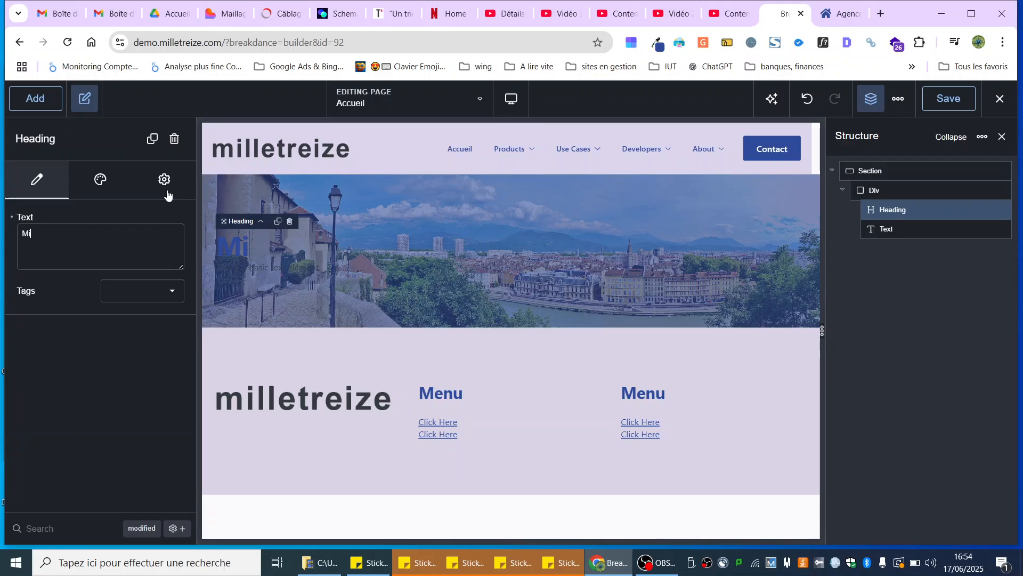
text(lletreize)
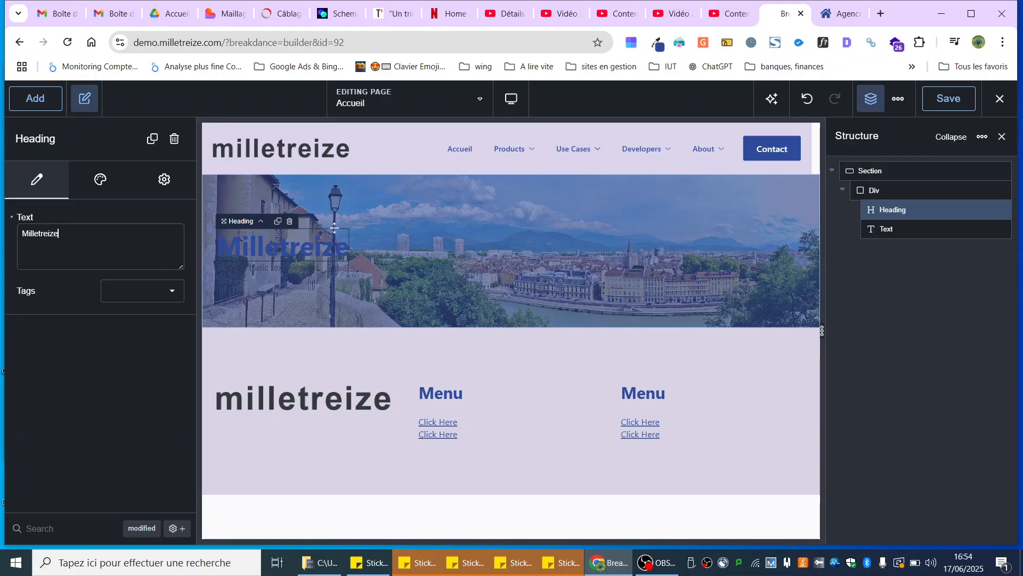
Step: Replace the placeholder of the Text element under the heading with "Agence immobilière à Grenoble"
click(888, 228)
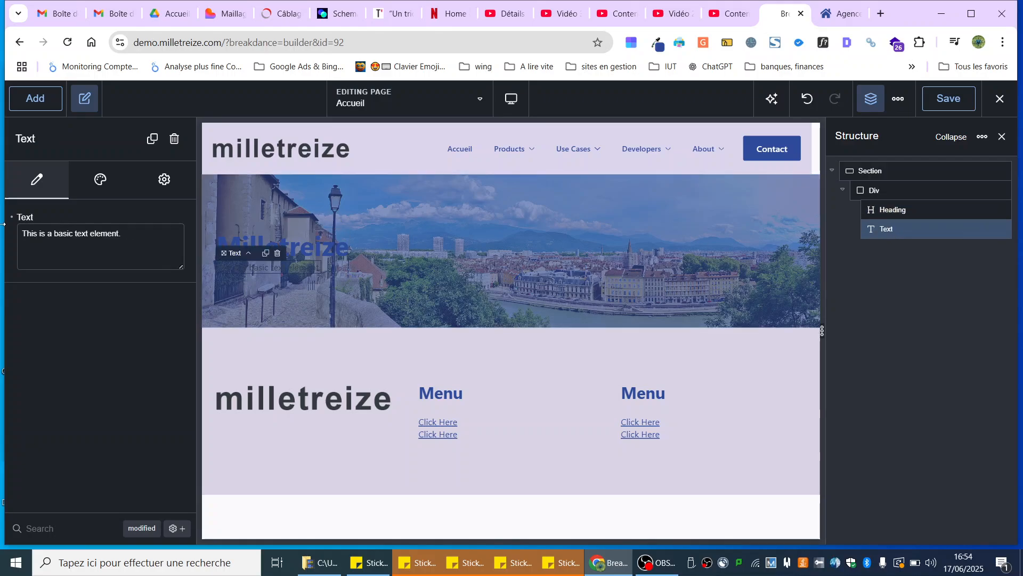
drag(152, 245, 108, 177)
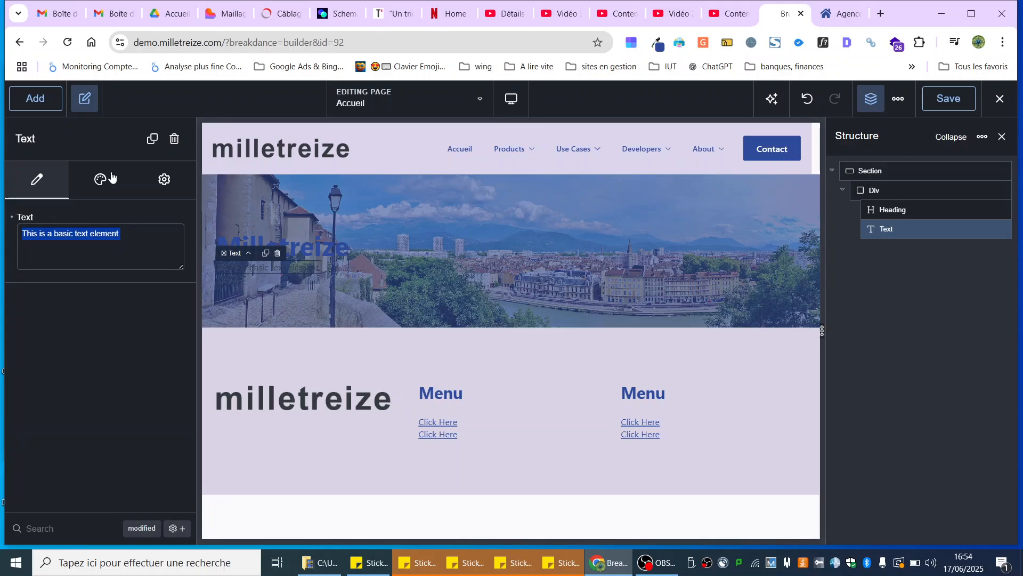
text(Agence i)
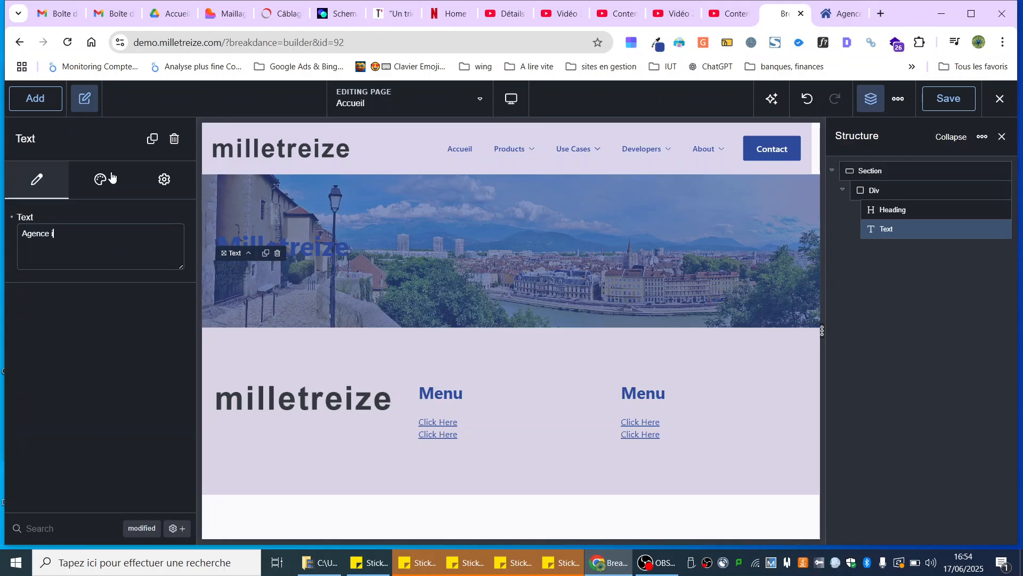
text(mmobilière à Greno)
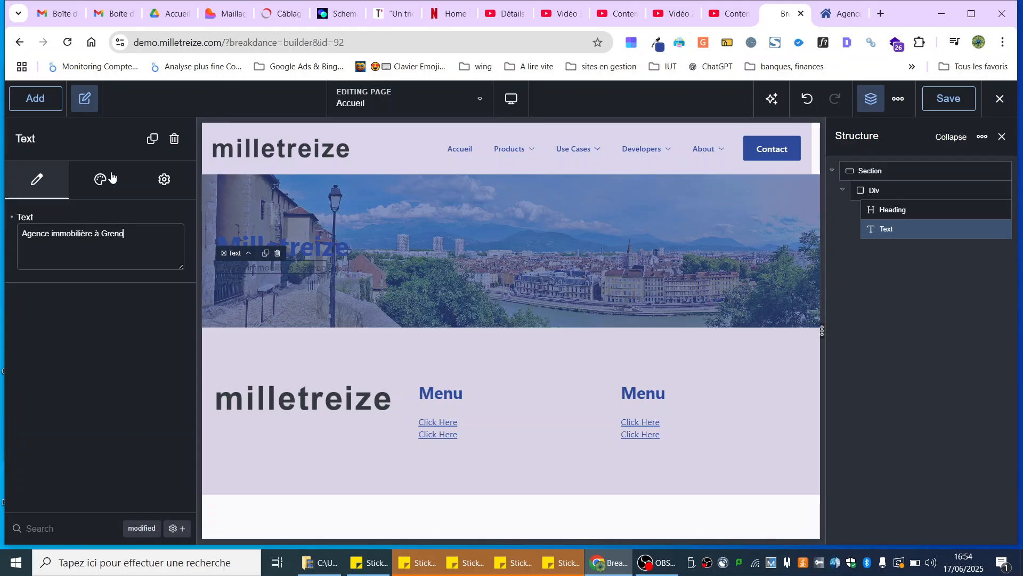
text(ble)
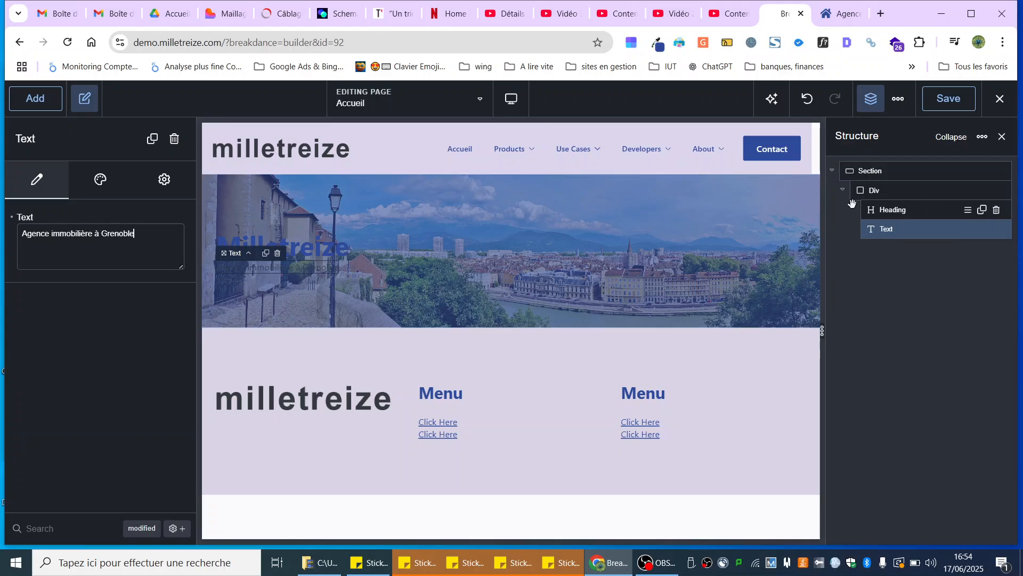
click(867, 171)
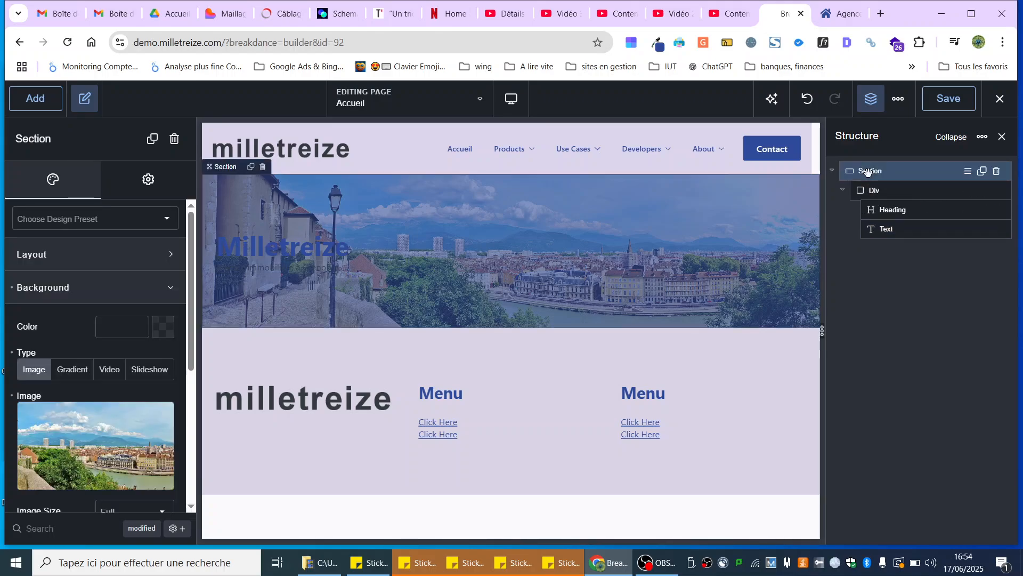
click(864, 182)
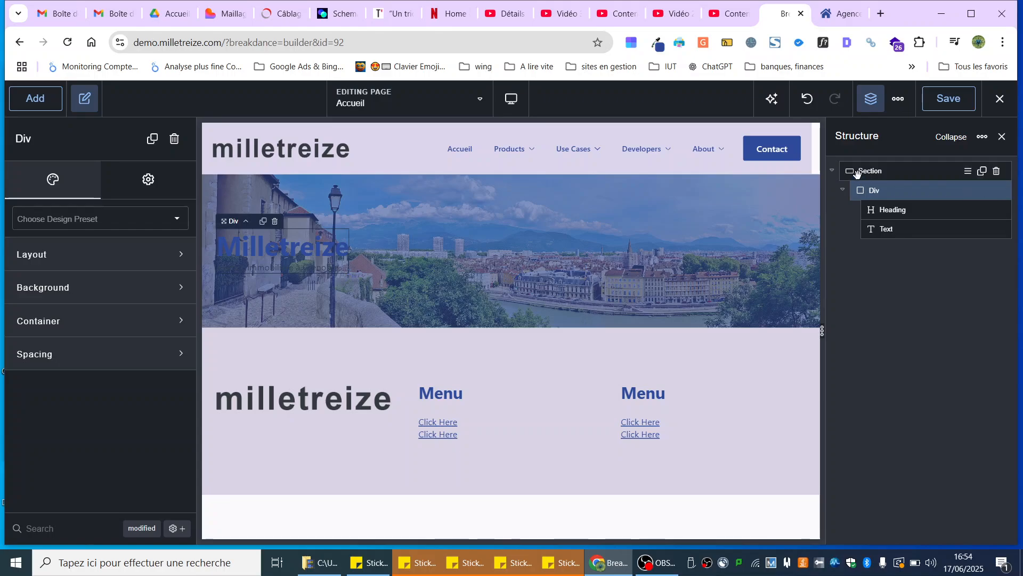
click(870, 172)
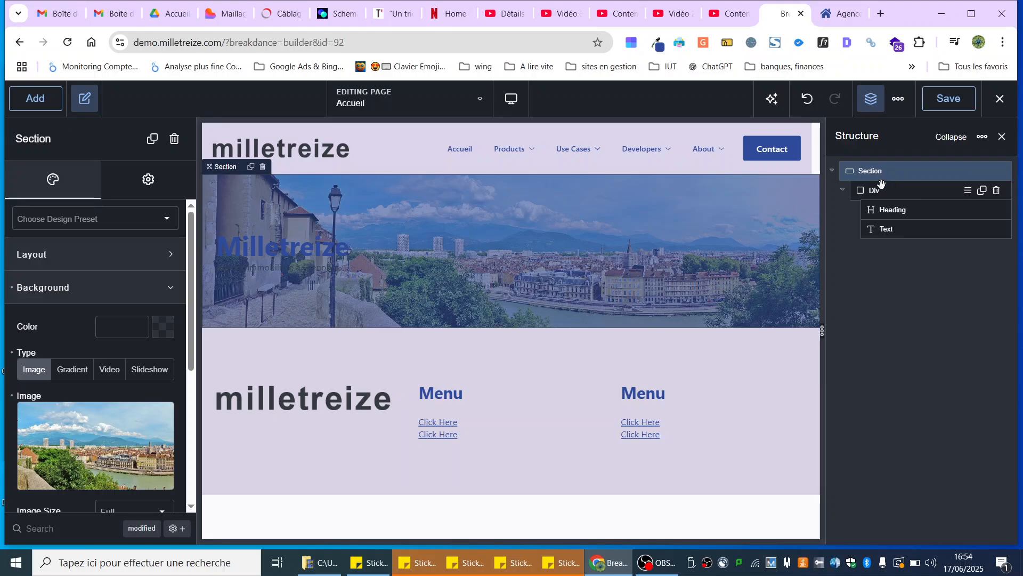
click(880, 190)
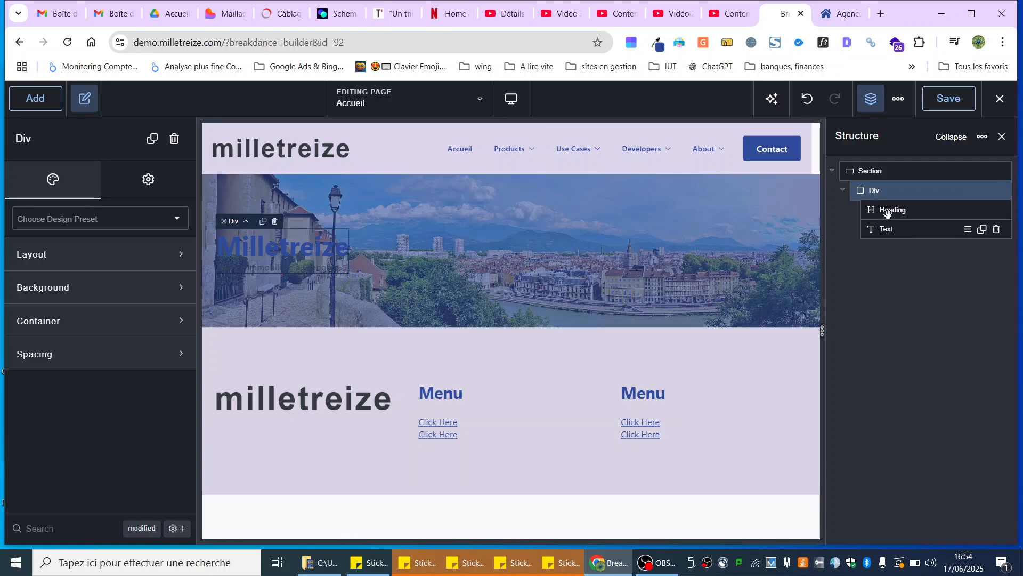
click(870, 171)
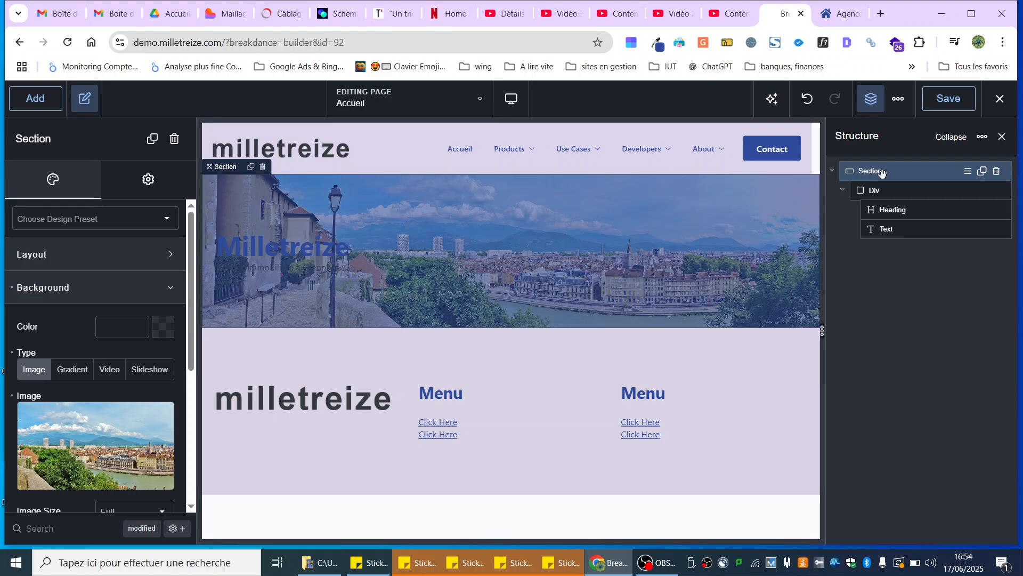
Step: Give the hero section a vertical layout and align its content to the centre
click(43, 251)
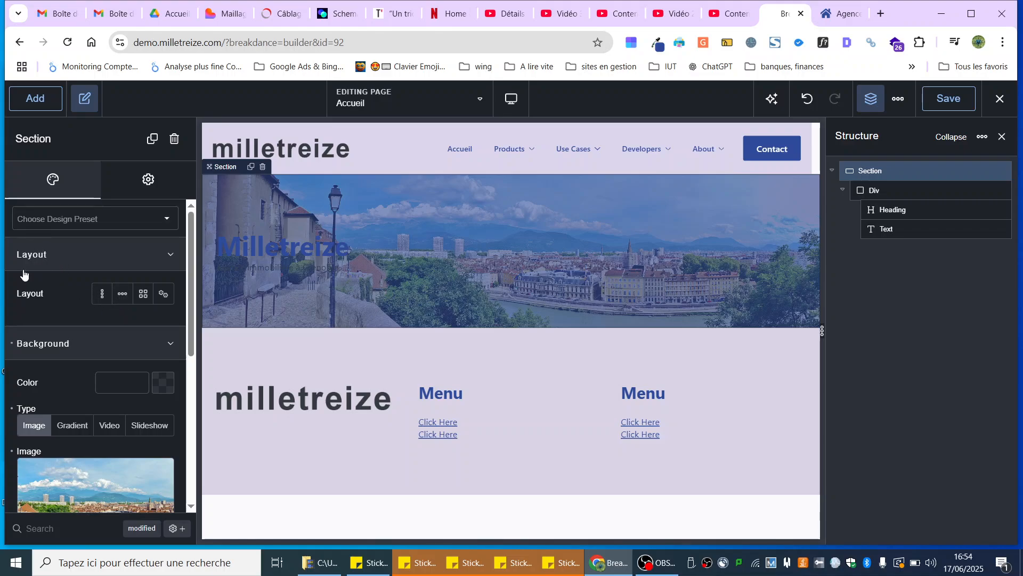
click(37, 343)
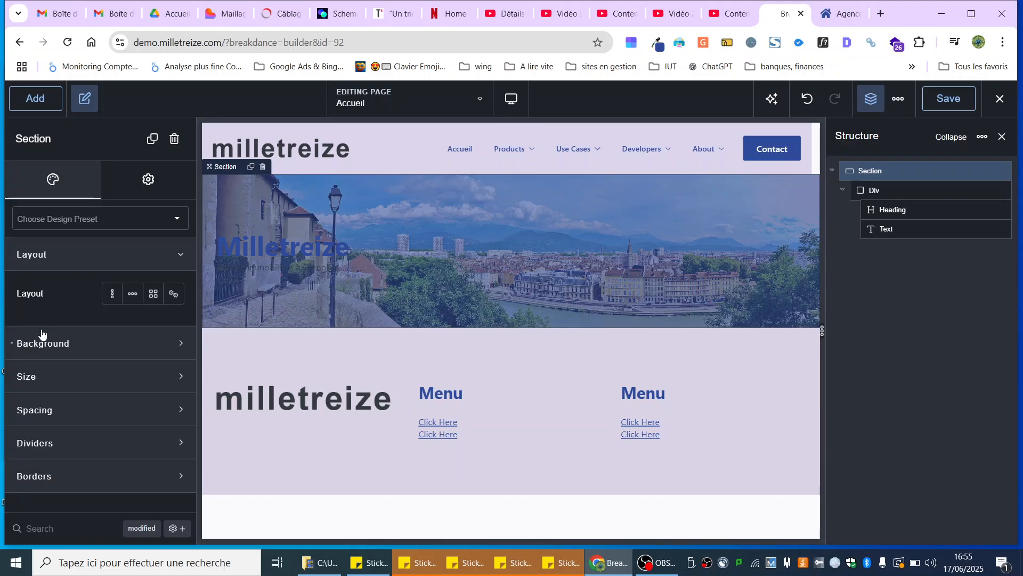
click(111, 295)
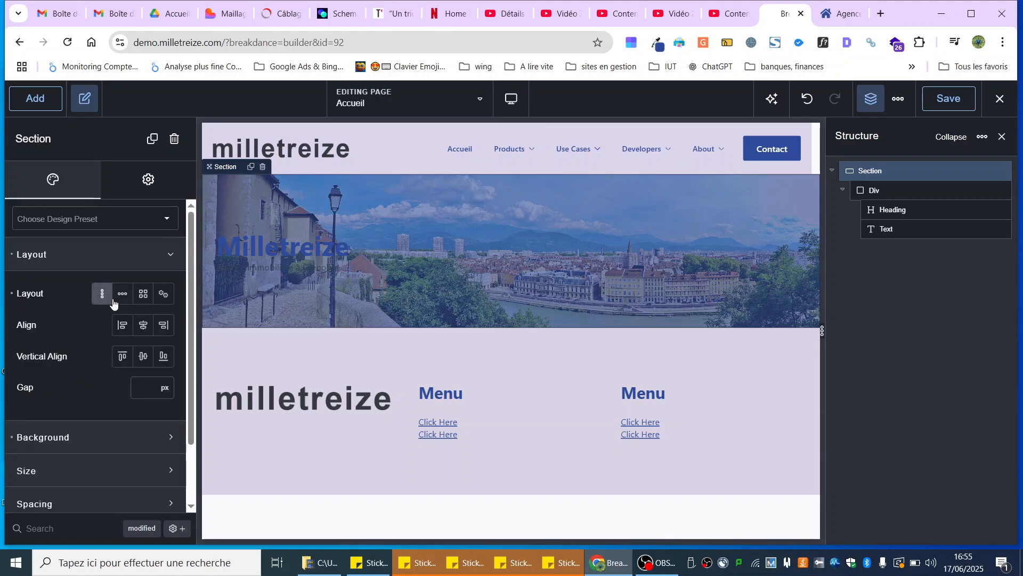
click(143, 325)
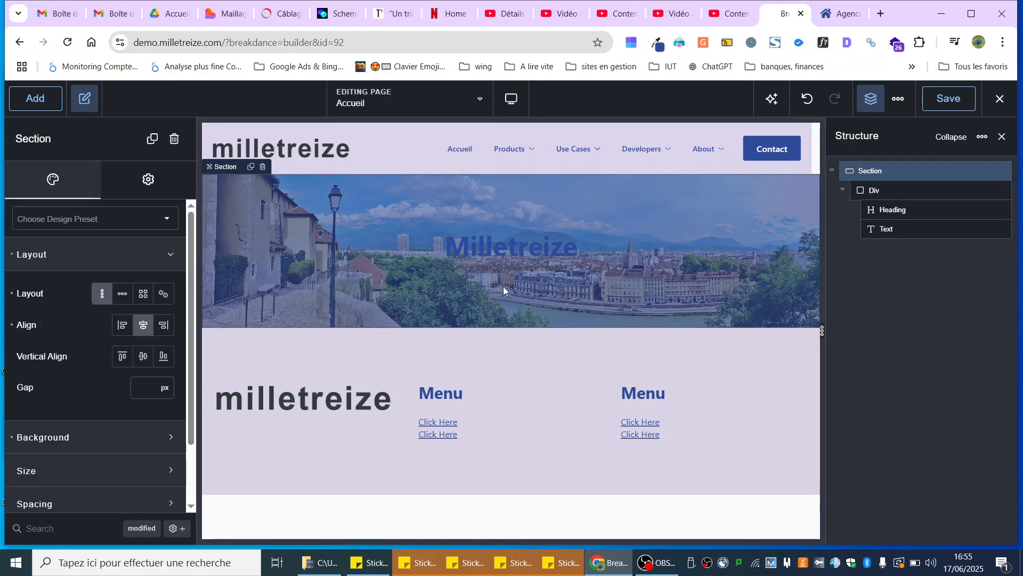
Step: Set the typography color of the "Milletreize" hero heading to white, #FFFFFF
click(495, 246)
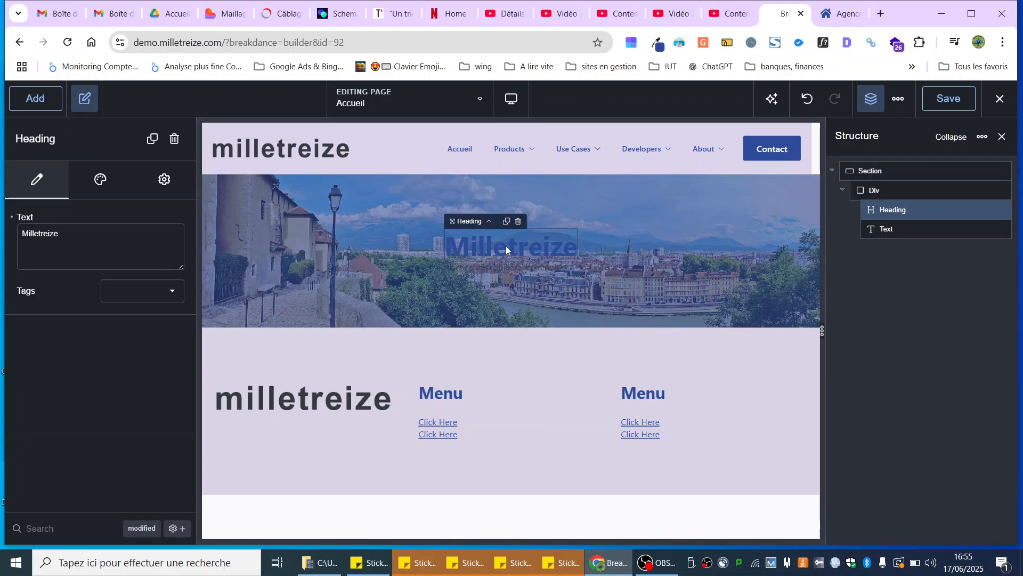
click(102, 180)
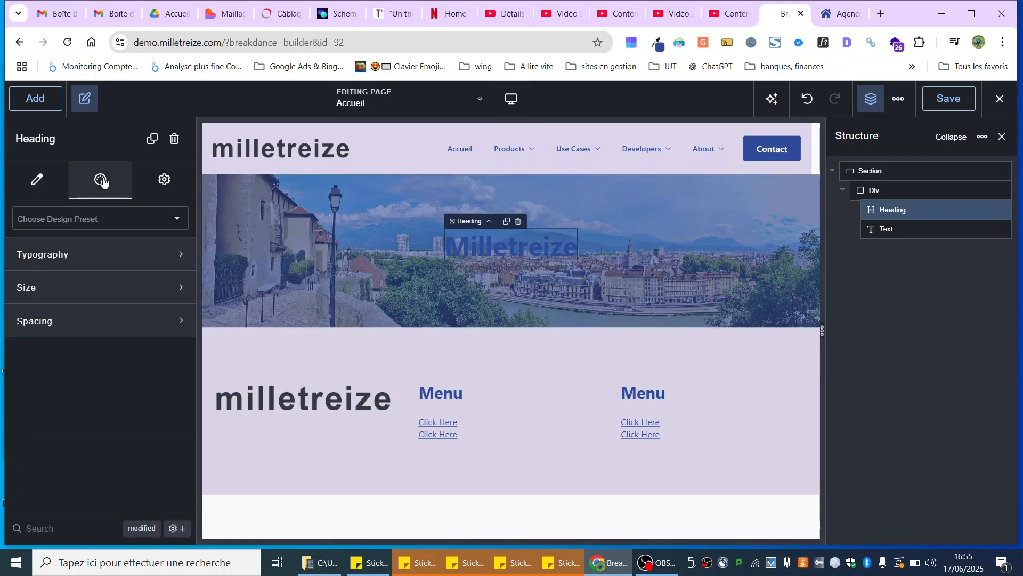
click(65, 255)
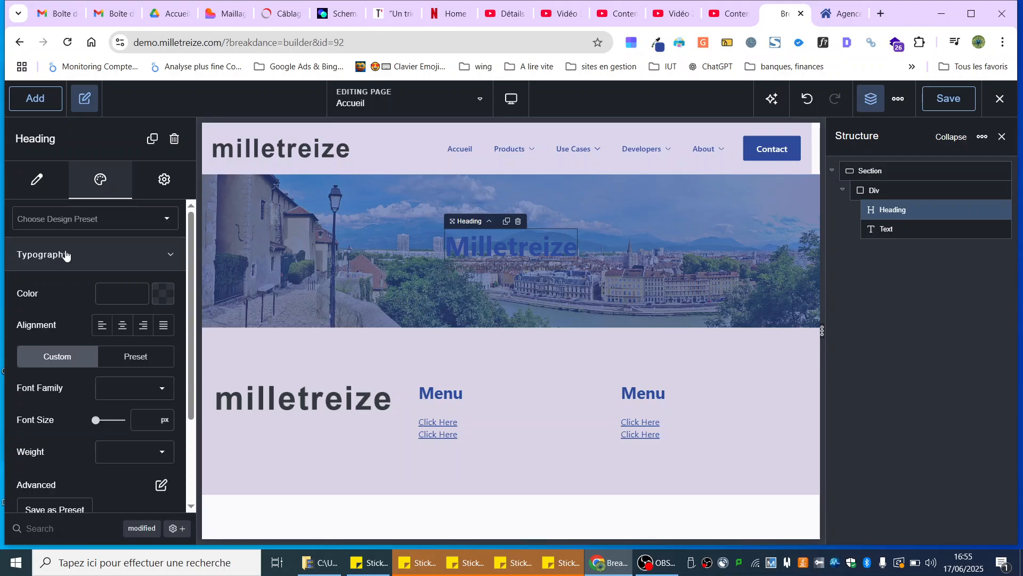
click(162, 298)
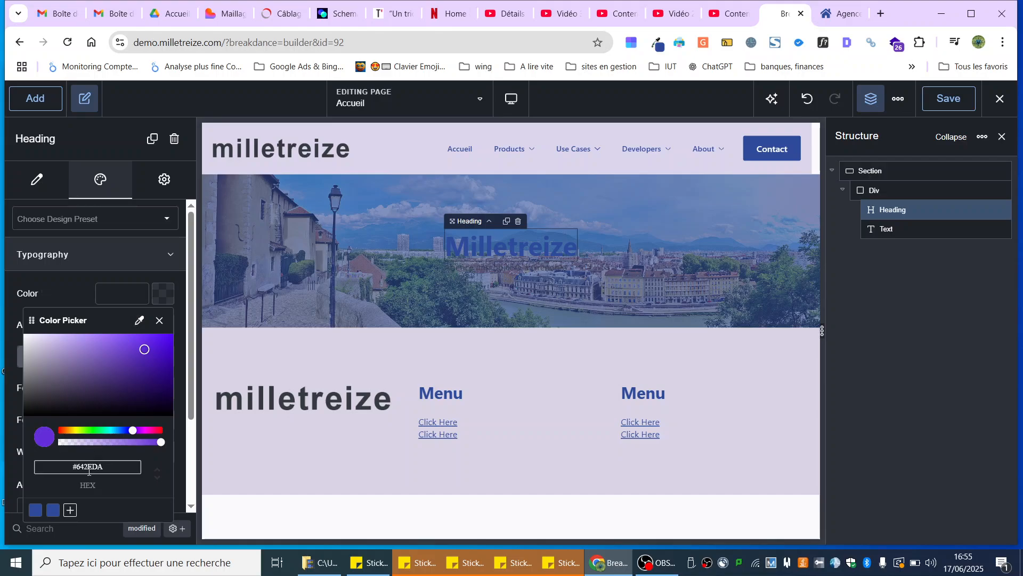
scroll(174, 498, down, 3)
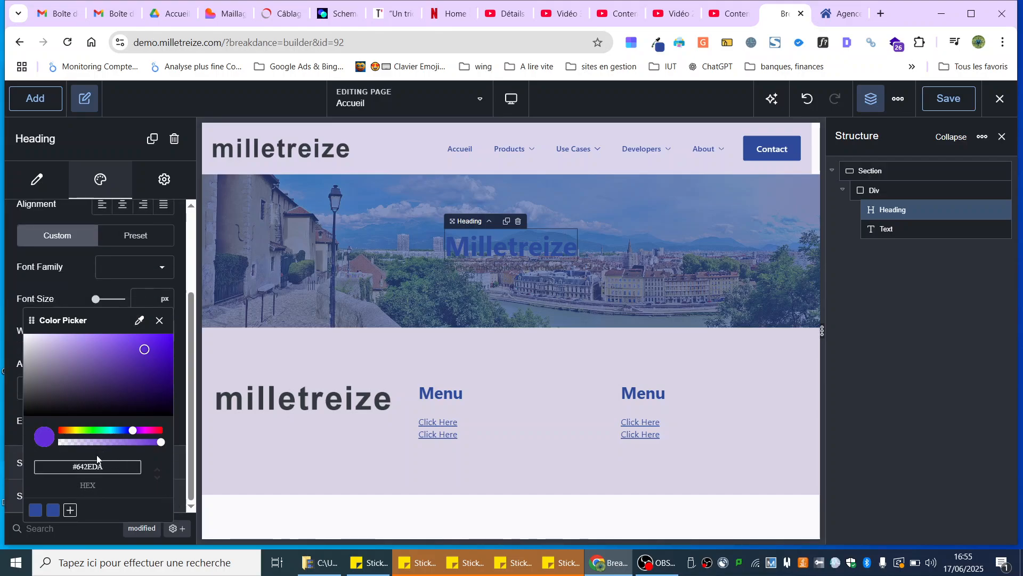
double_click(78, 465)
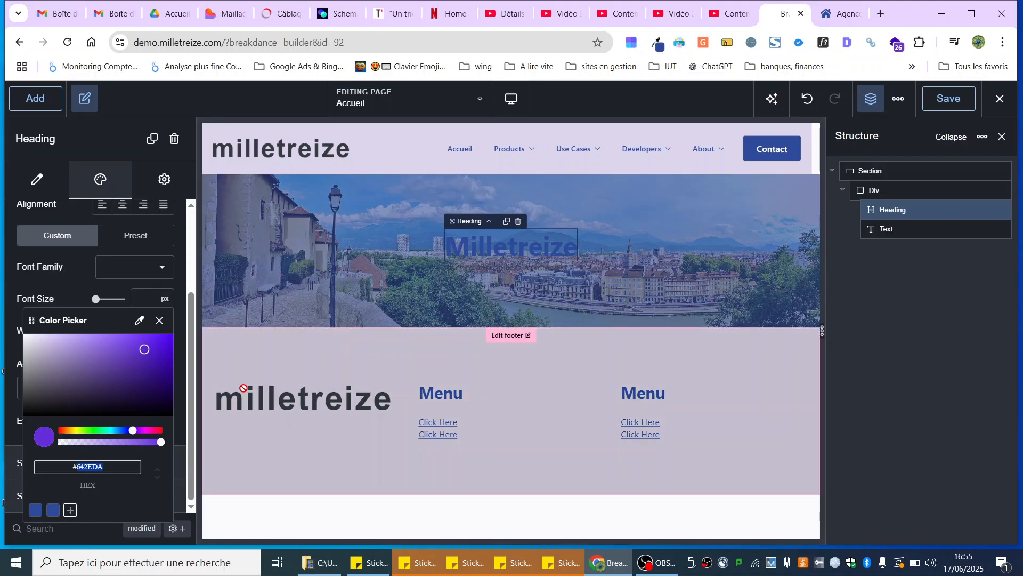
text(FFFFFF)
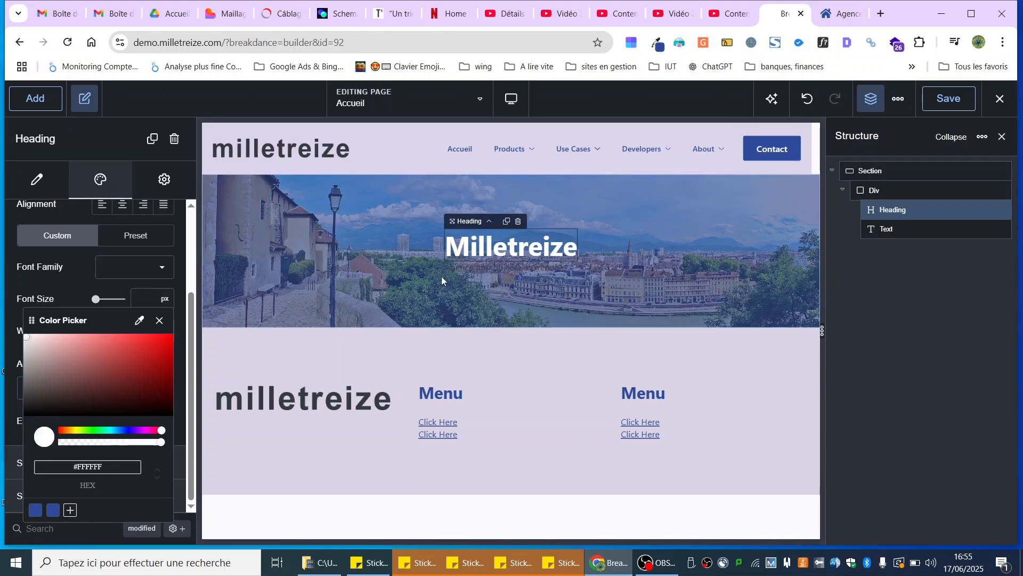
Step: Set the typography color of the "Agence immobilière à Grenoble" text to white, #FFFFFF
click(464, 270)
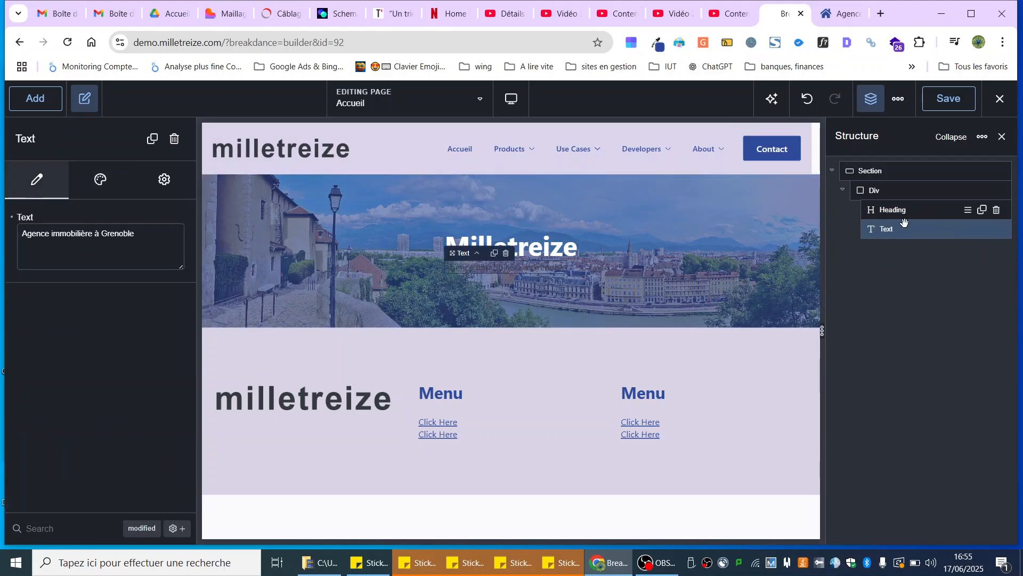
click(101, 179)
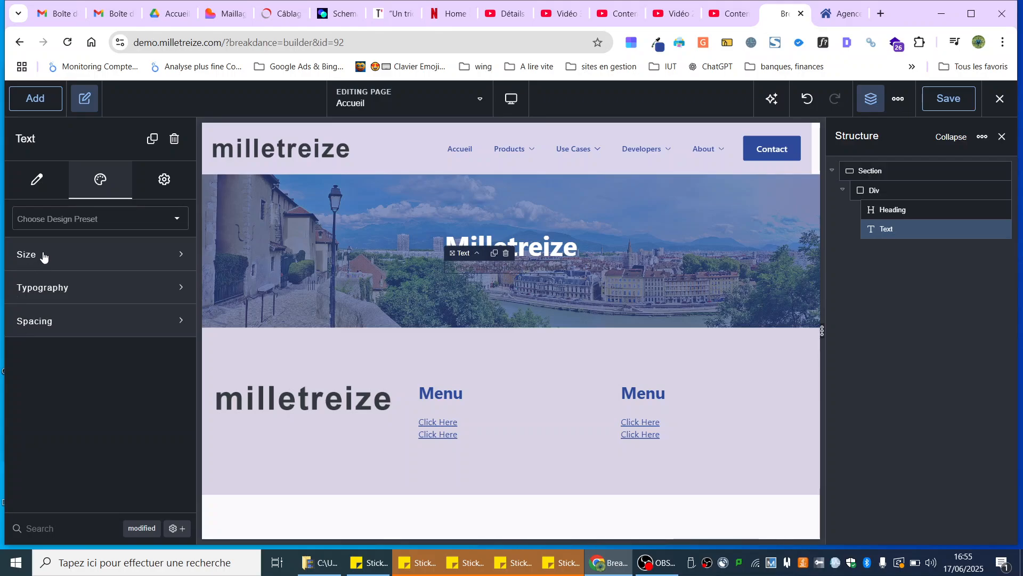
click(45, 286)
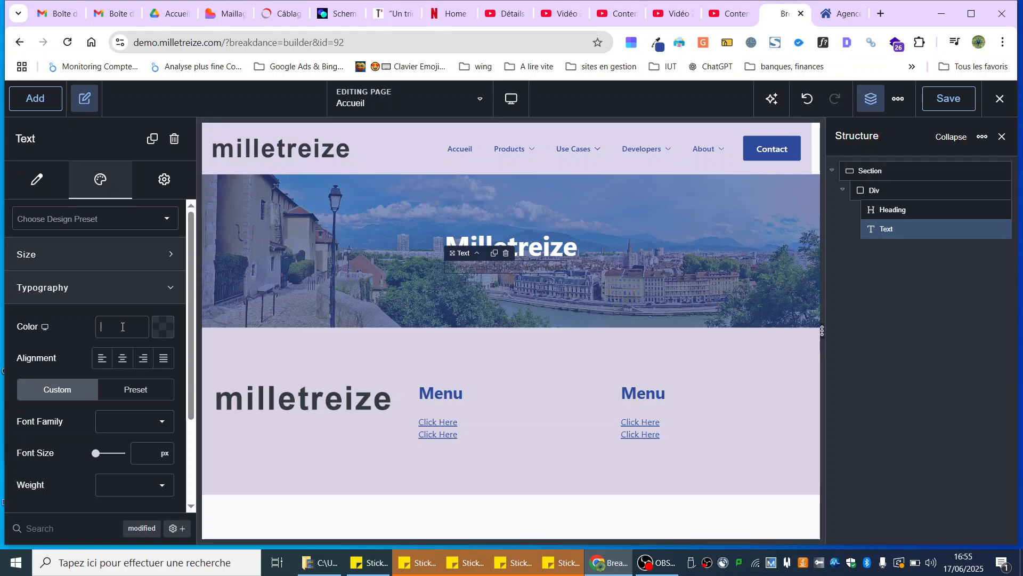
click(163, 328)
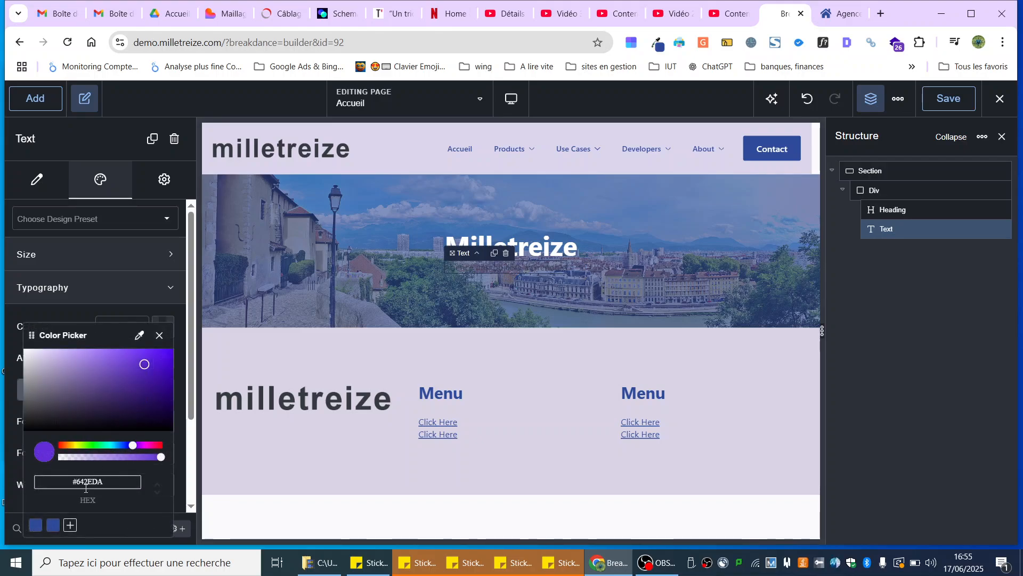
drag(109, 482, 79, 483)
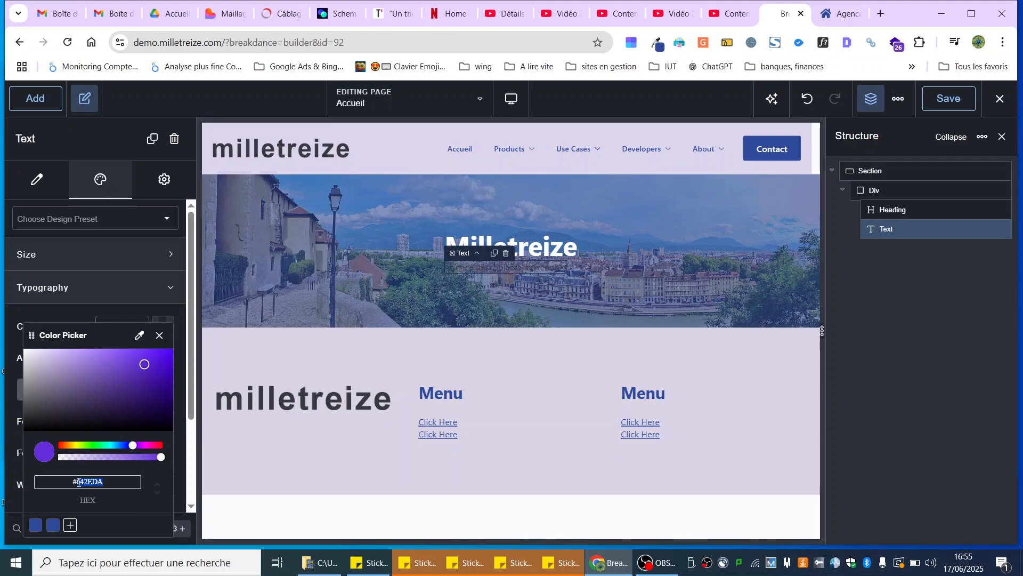
text(FFFFFF)
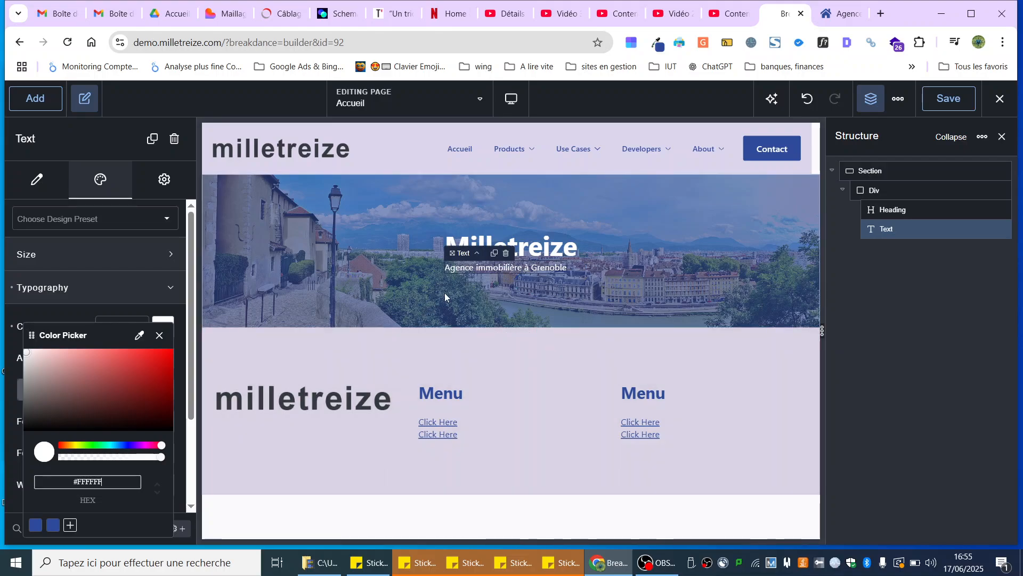
click(80, 289)
click(74, 281)
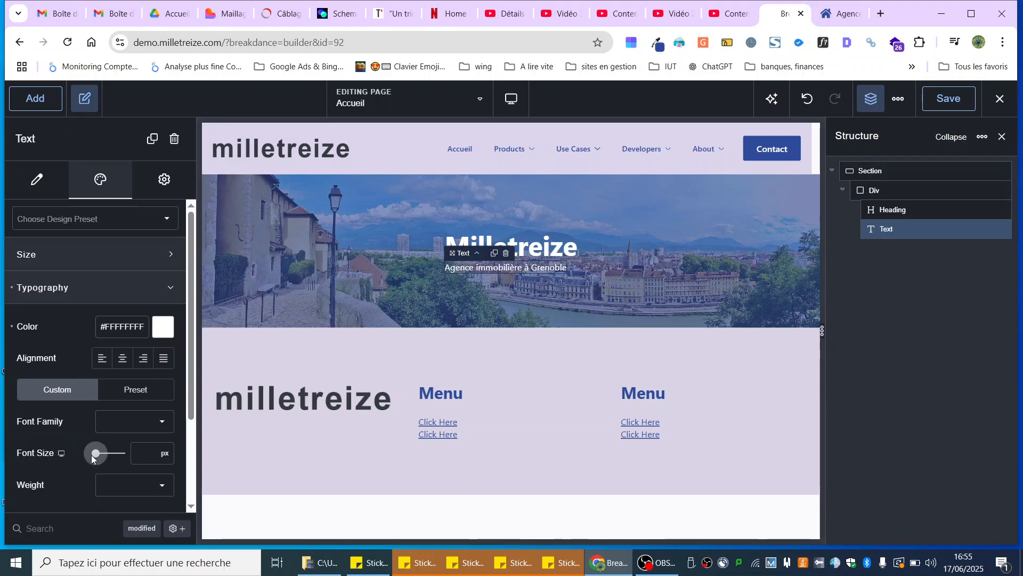
Step: Set the font size of the hero tagline to 44 px and of the "Milletreize" heading to 62 px
drag(91, 455, 104, 454)
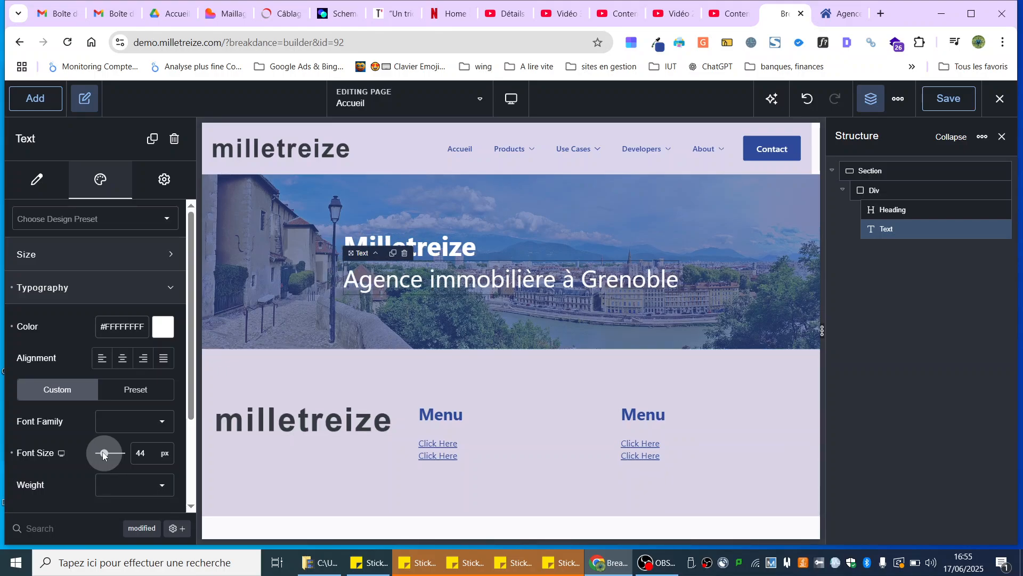
click(432, 245)
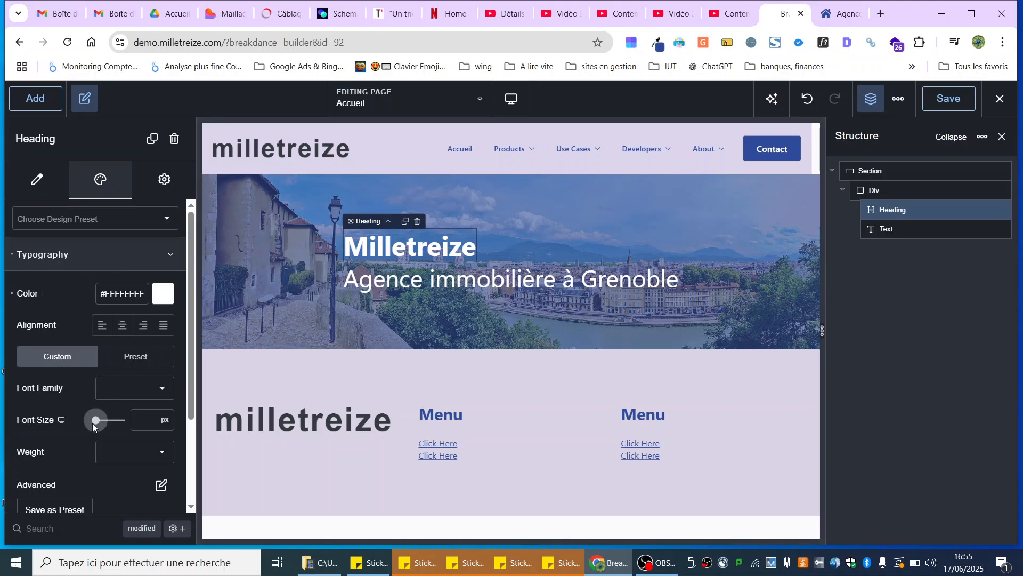
drag(92, 422, 106, 422)
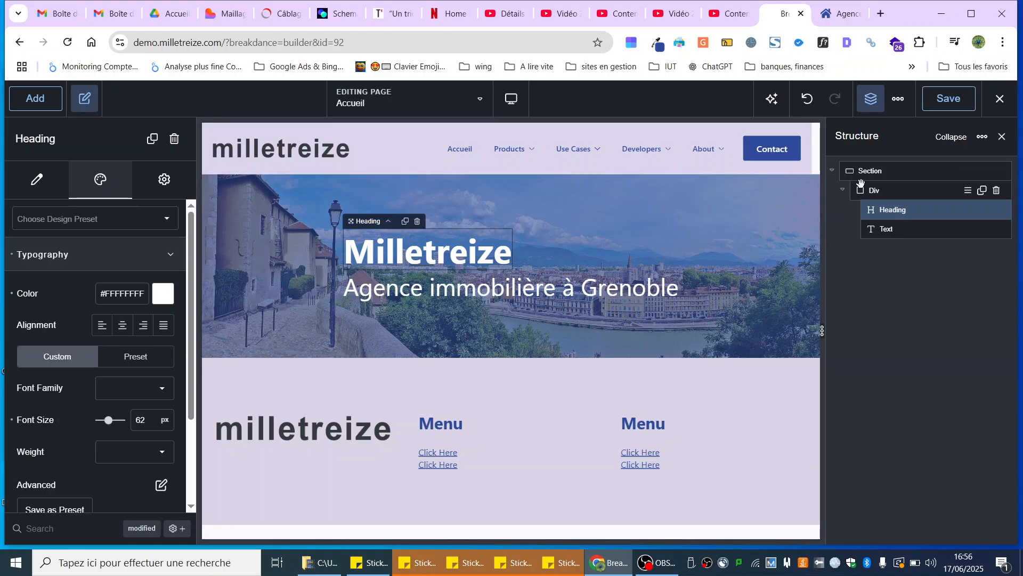
Step: Give the Div around the hero texts a vertical layout with centre alignment and save the page
click(875, 190)
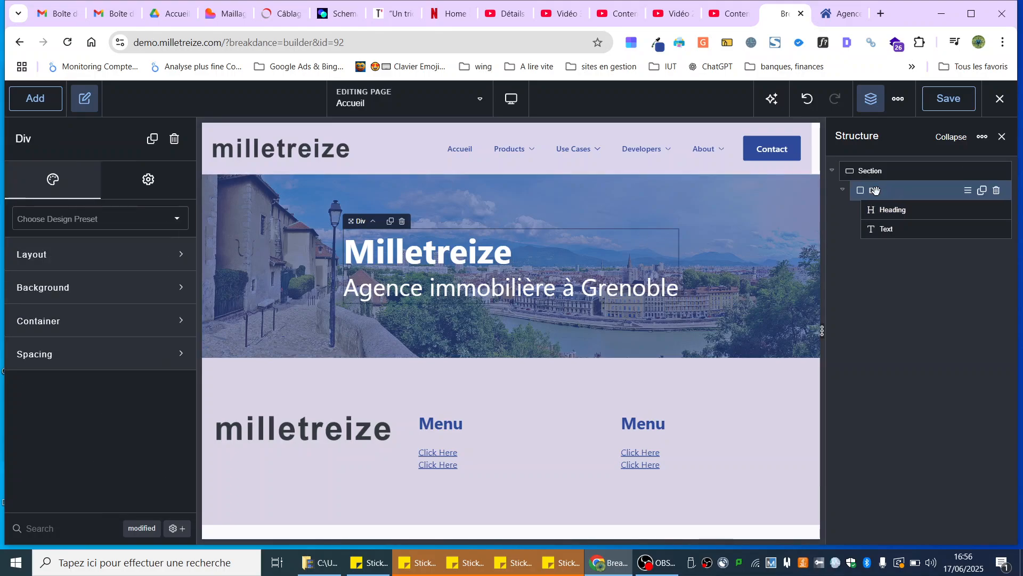
click(44, 260)
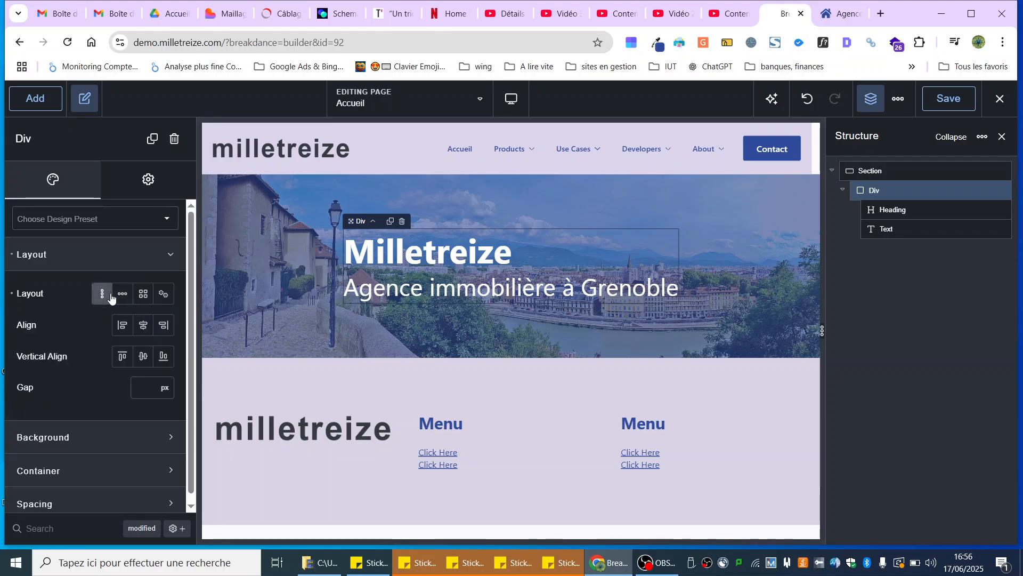
click(143, 325)
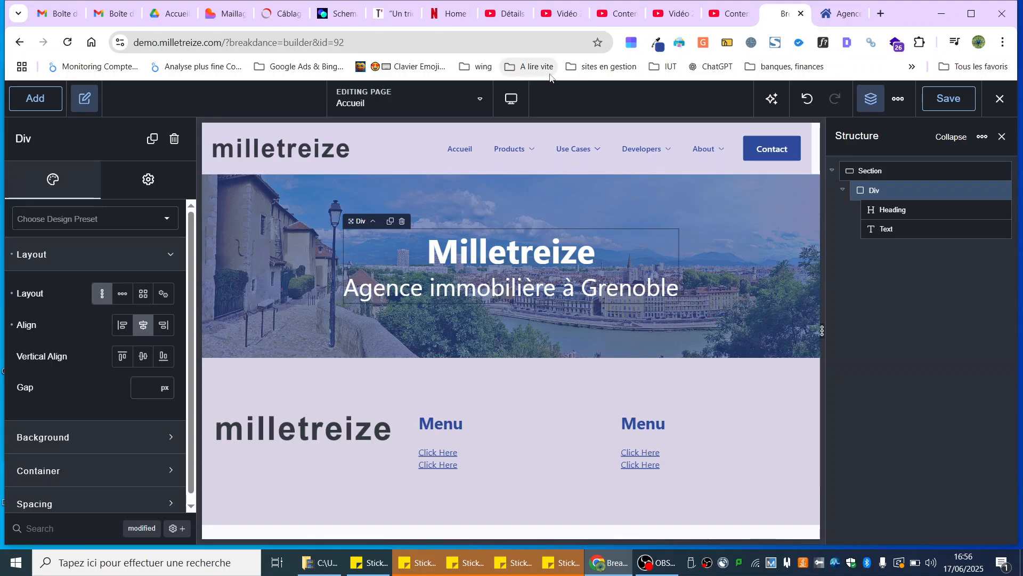
click(952, 99)
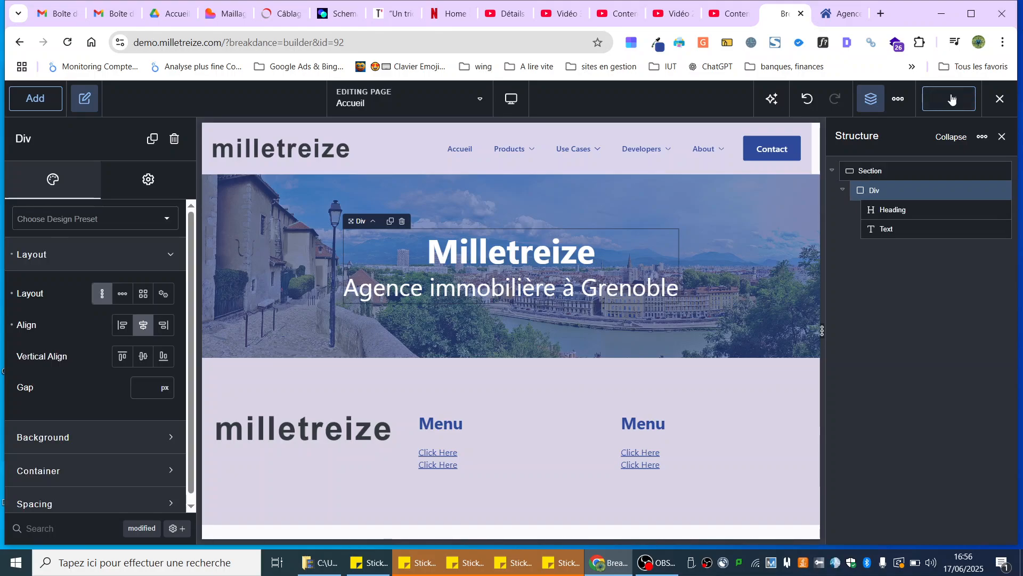
Step: Examine the image-and-text section below the hero on the Regie Immobilia home page, then return to the builder
click(845, 15)
scroll(232, 360, down, 3)
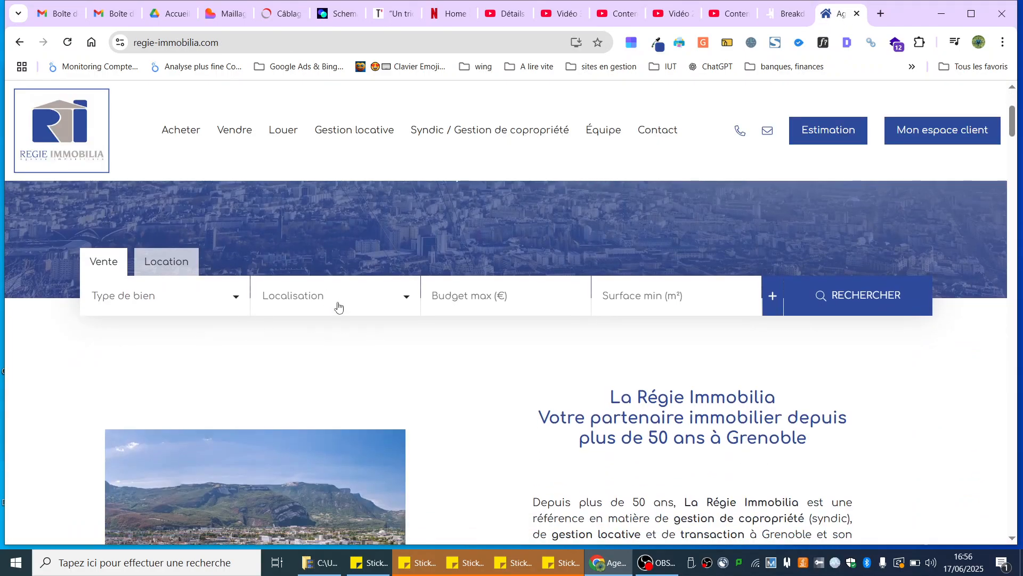
scroll(338, 307, down, 3)
scroll(332, 328, down, 6)
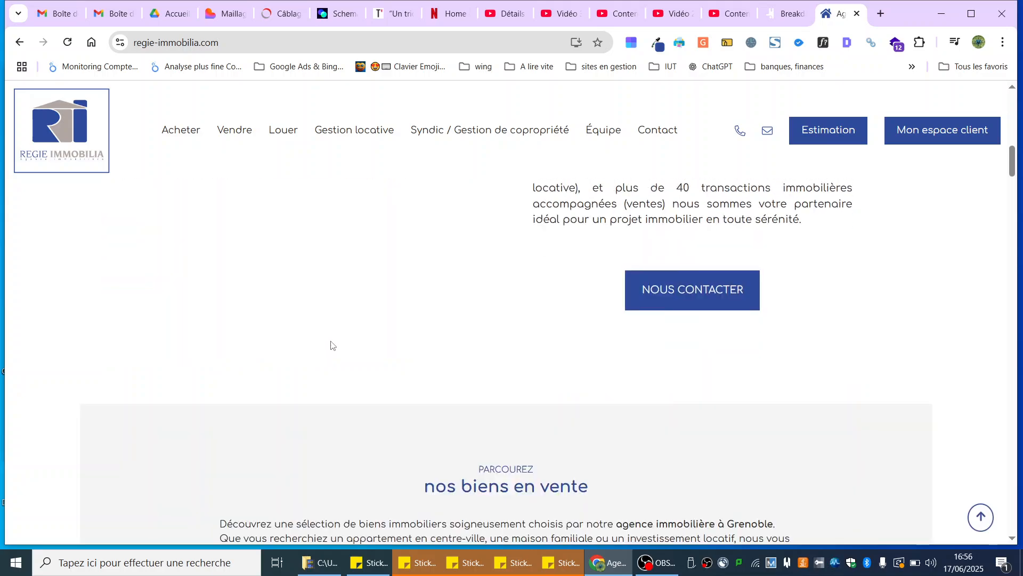
scroll(331, 345, down, 5)
scroll(331, 345, up, 10)
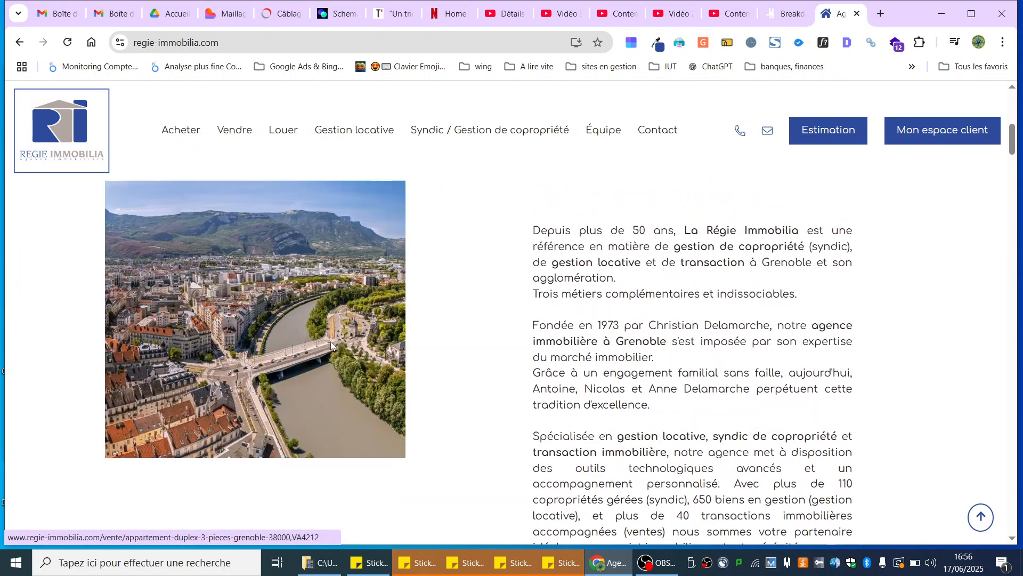
scroll(330, 345, up, 1)
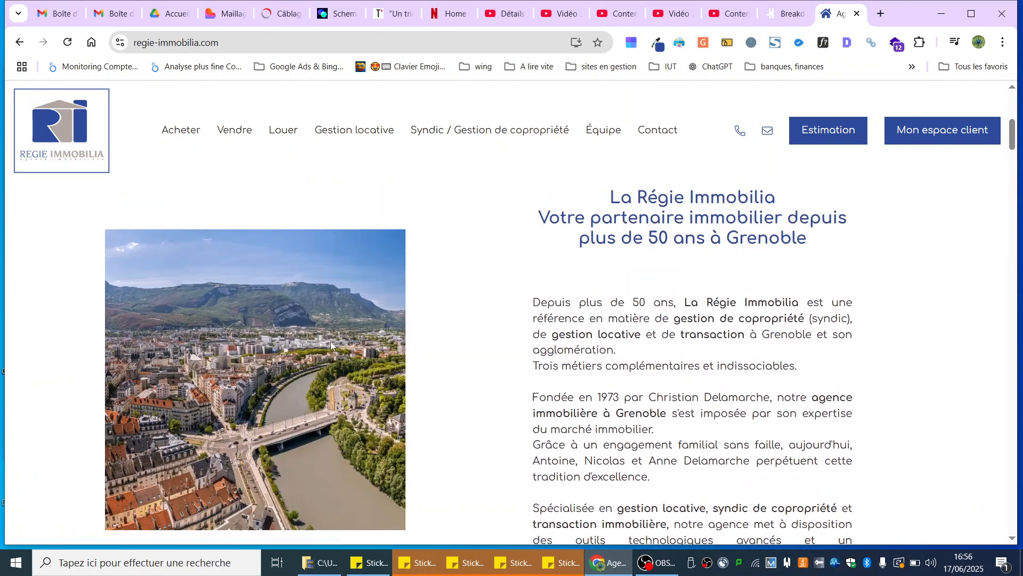
click(786, 15)
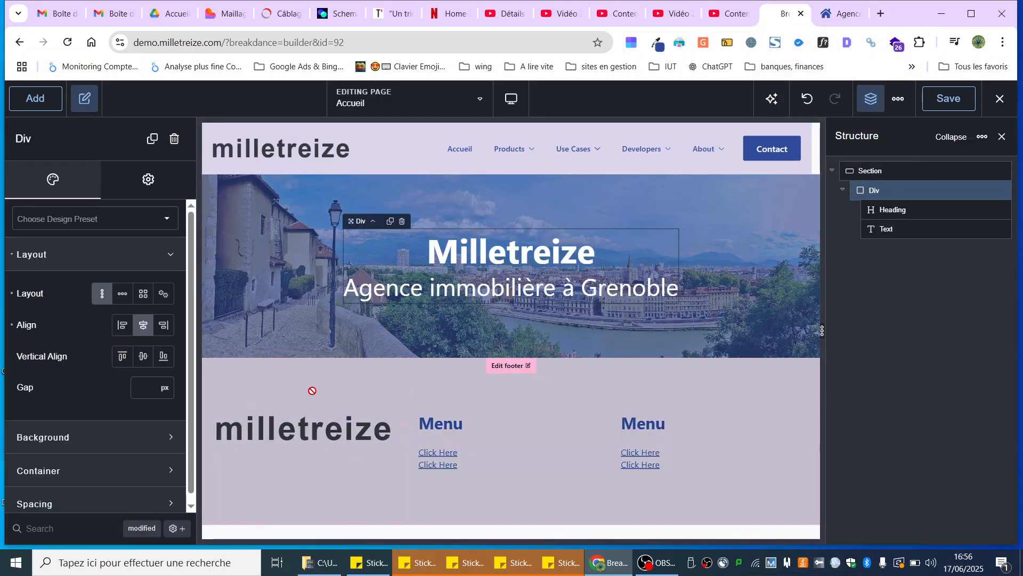
Step: Add a new Section below the hero section and insert a Columns element inside it
click(865, 169)
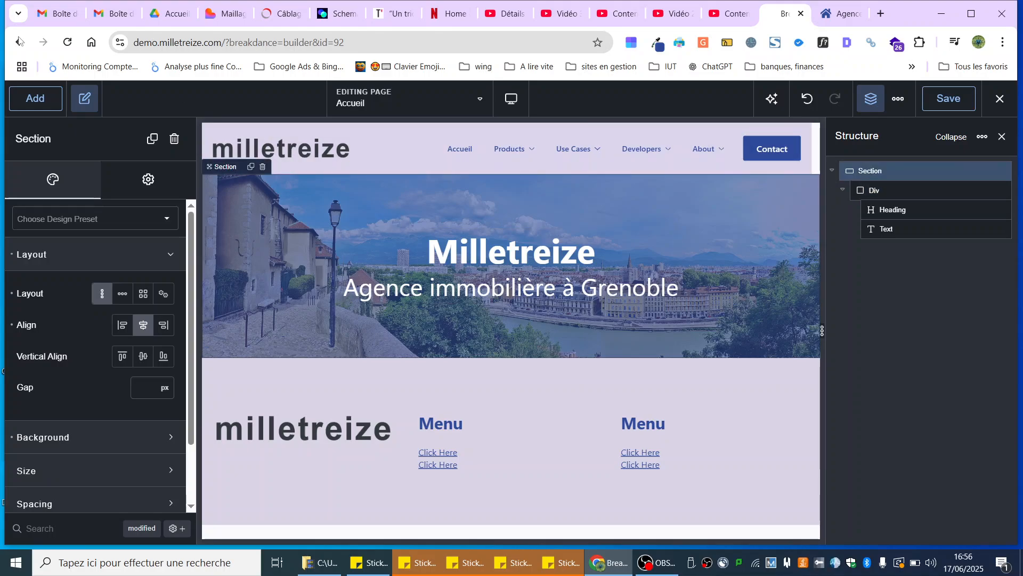
click(30, 100)
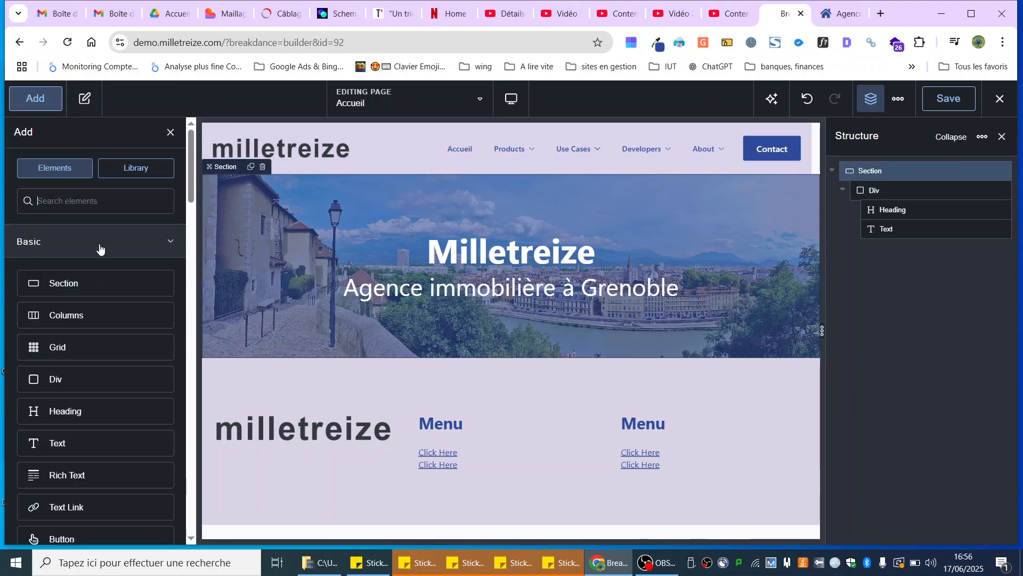
click(62, 285)
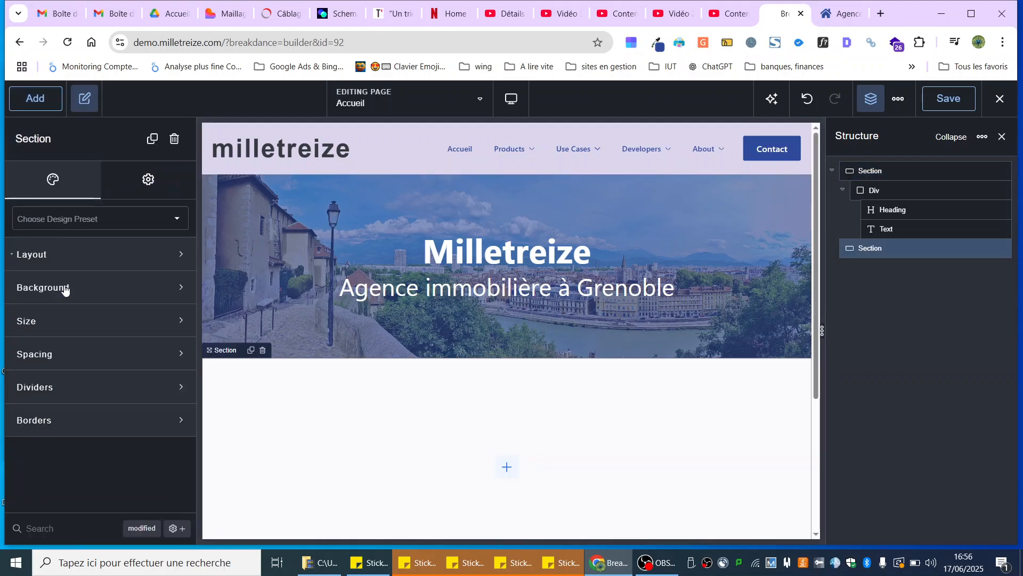
click(37, 100)
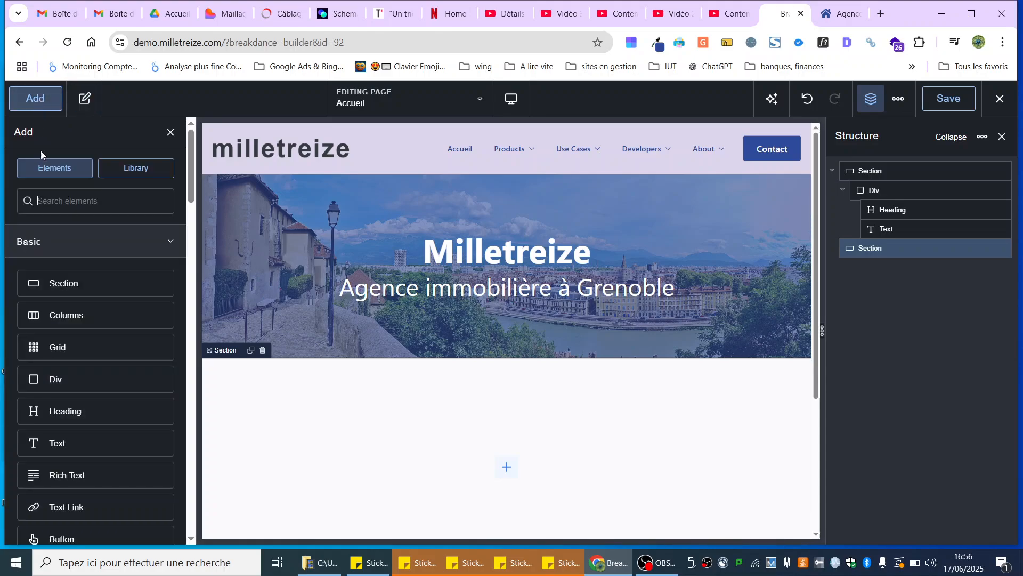
click(60, 320)
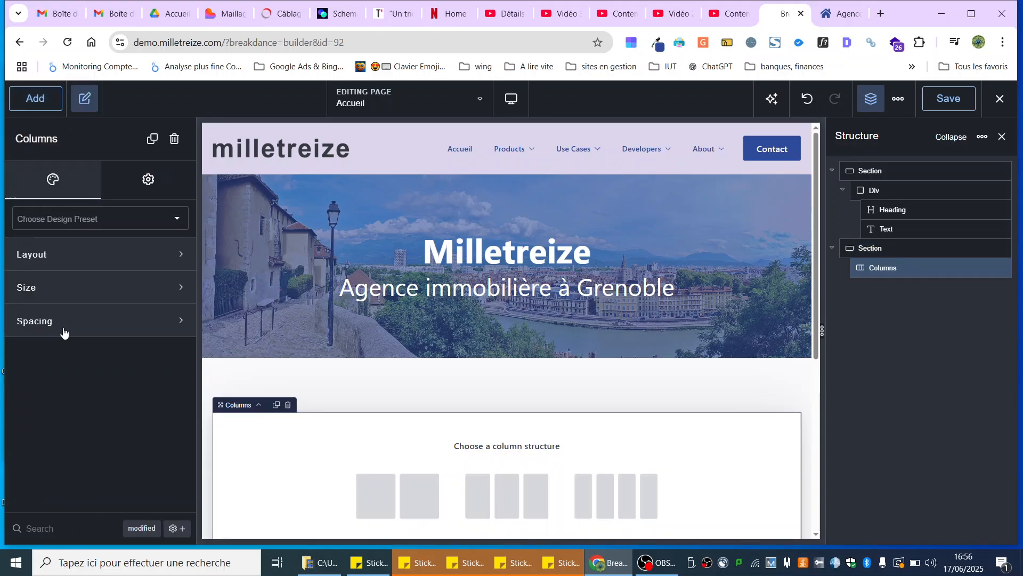
Step: Give the Columns element a two-column structure and add an Image element to the first column
click(370, 505)
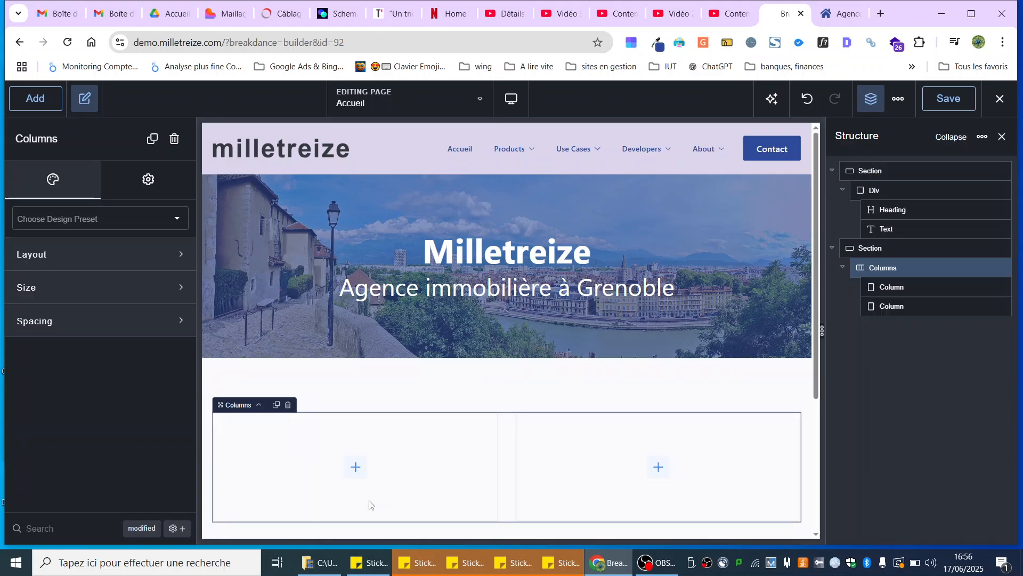
click(356, 469)
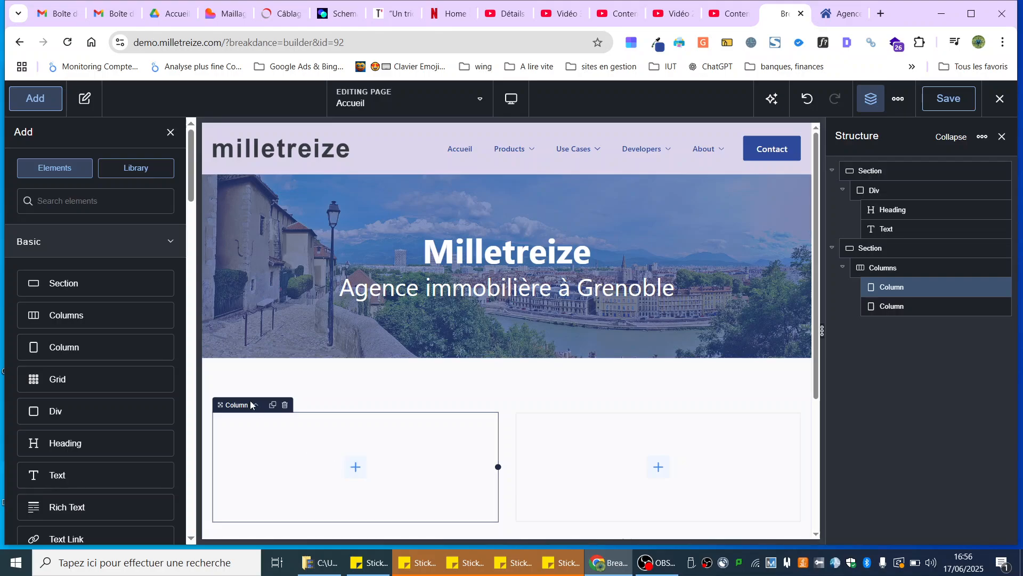
scroll(73, 461, down, 3)
click(73, 468)
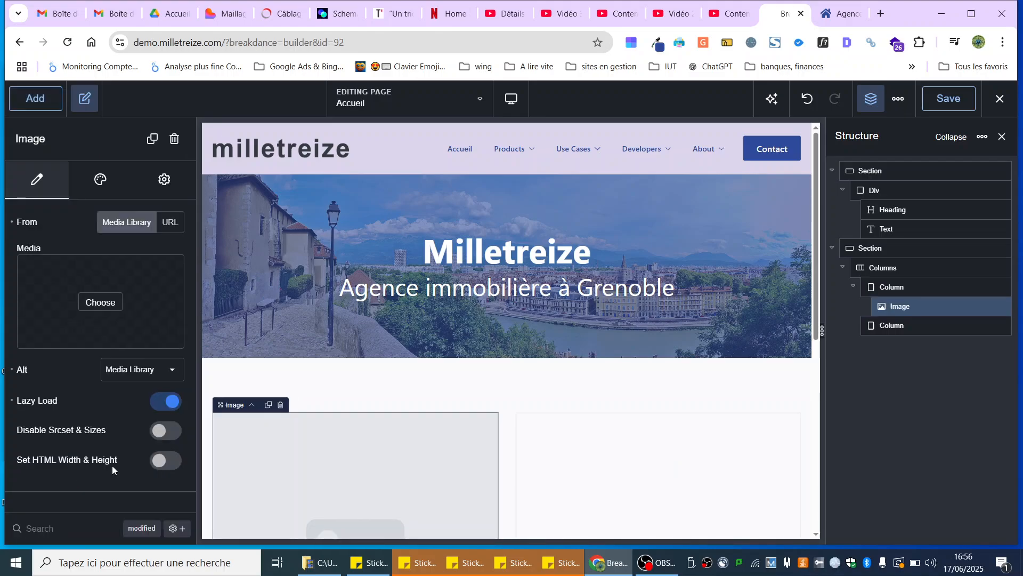
Step: Add a Heading and a Rich Text element to the second column
click(640, 460)
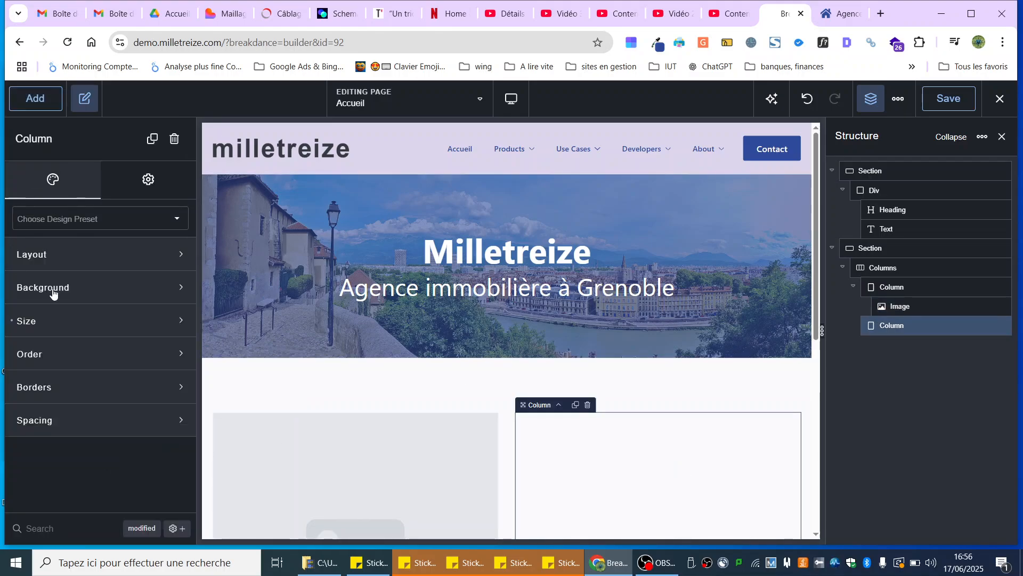
click(37, 96)
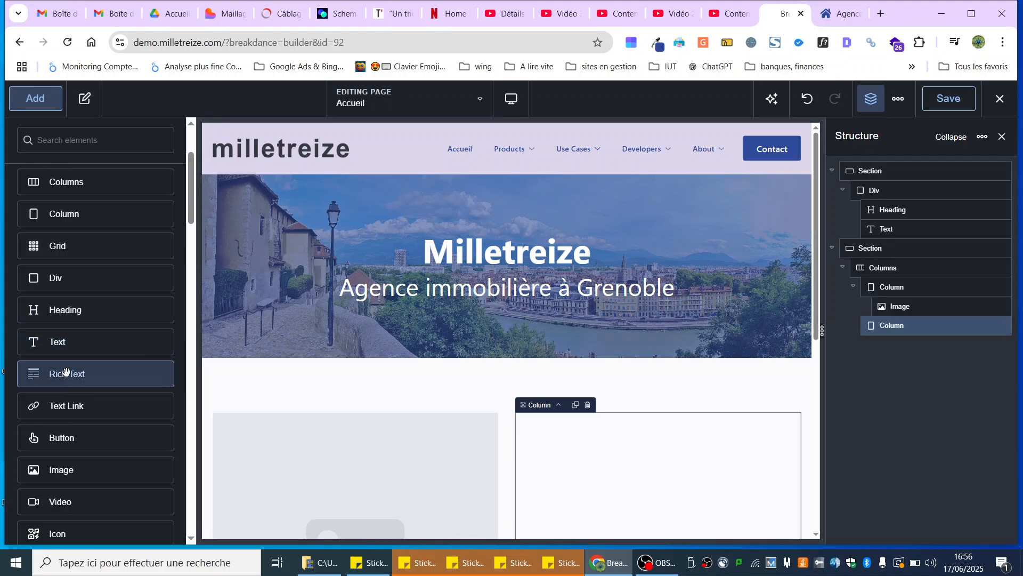
click(55, 311)
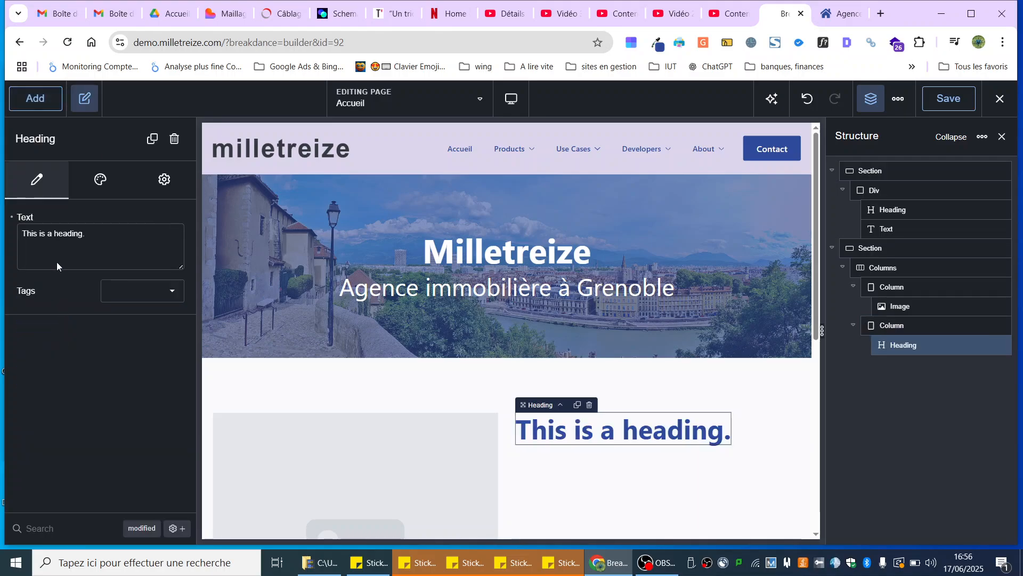
click(36, 98)
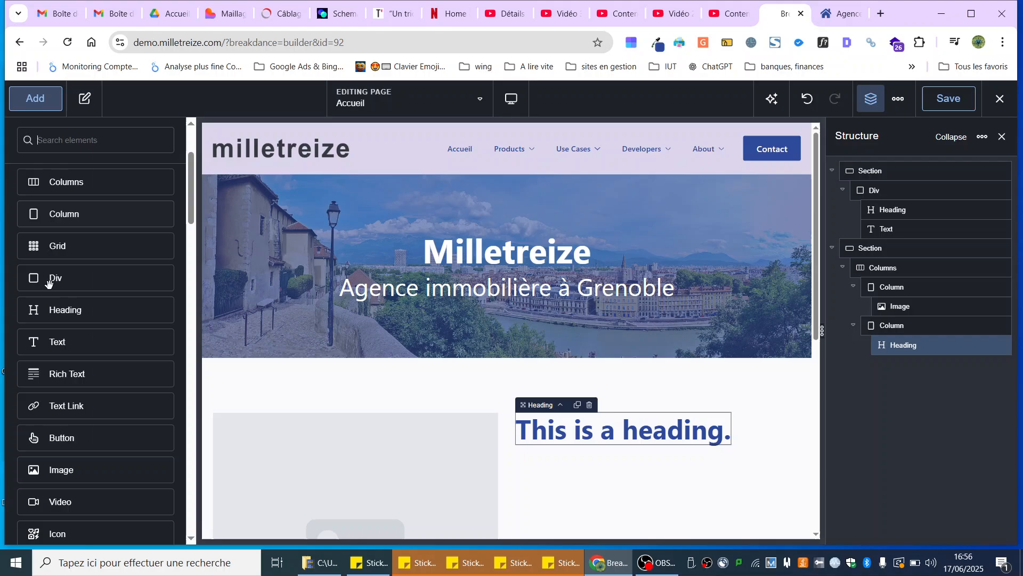
click(58, 382)
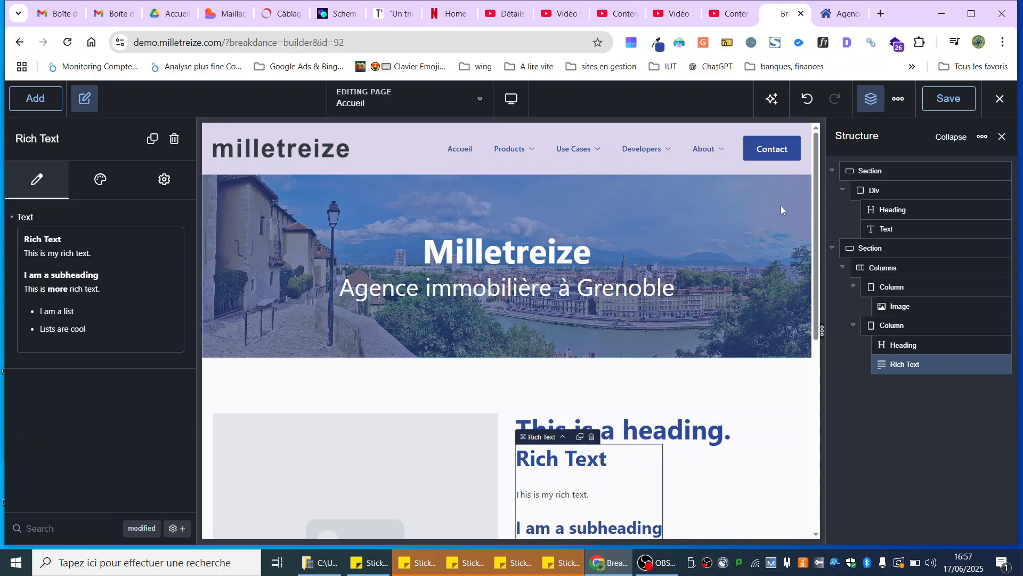
click(832, 13)
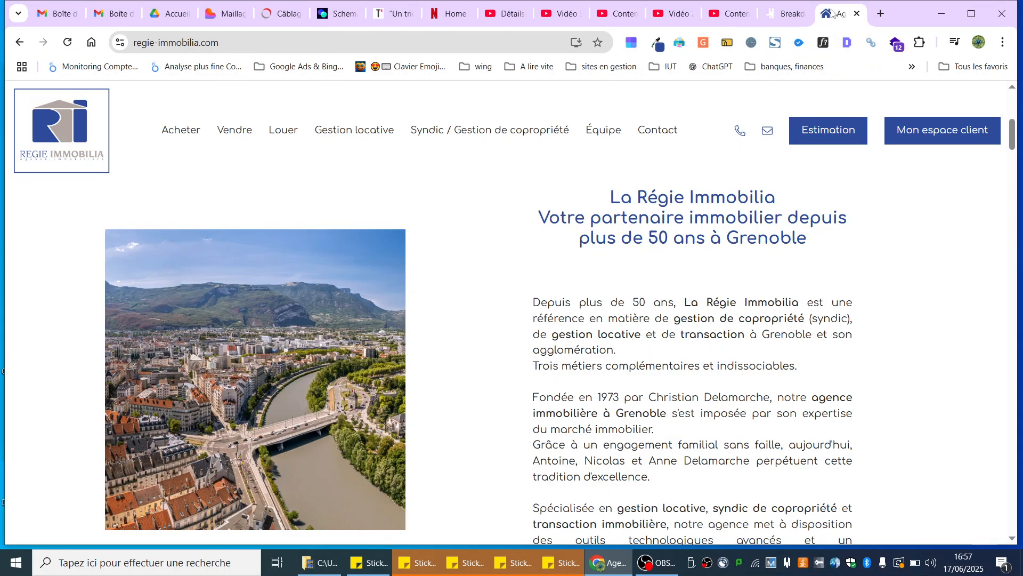
click(790, 15)
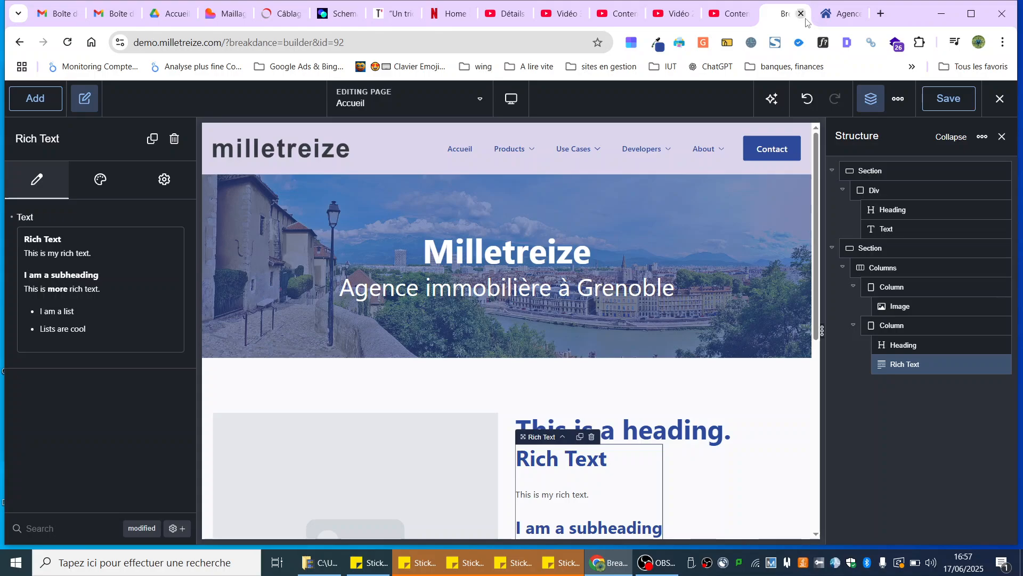
click(831, 15)
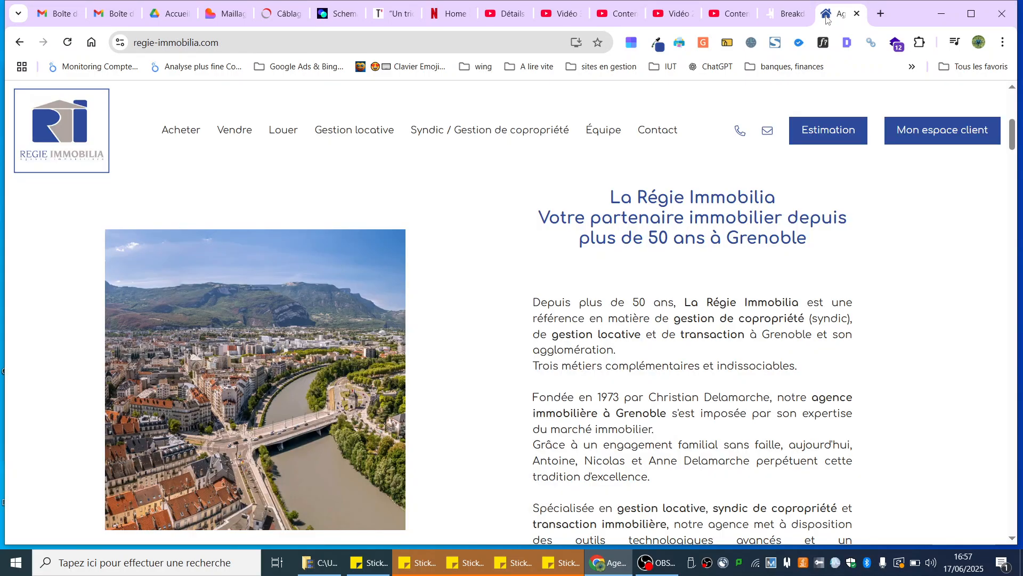
click(790, 14)
scroll(317, 458, down, 3)
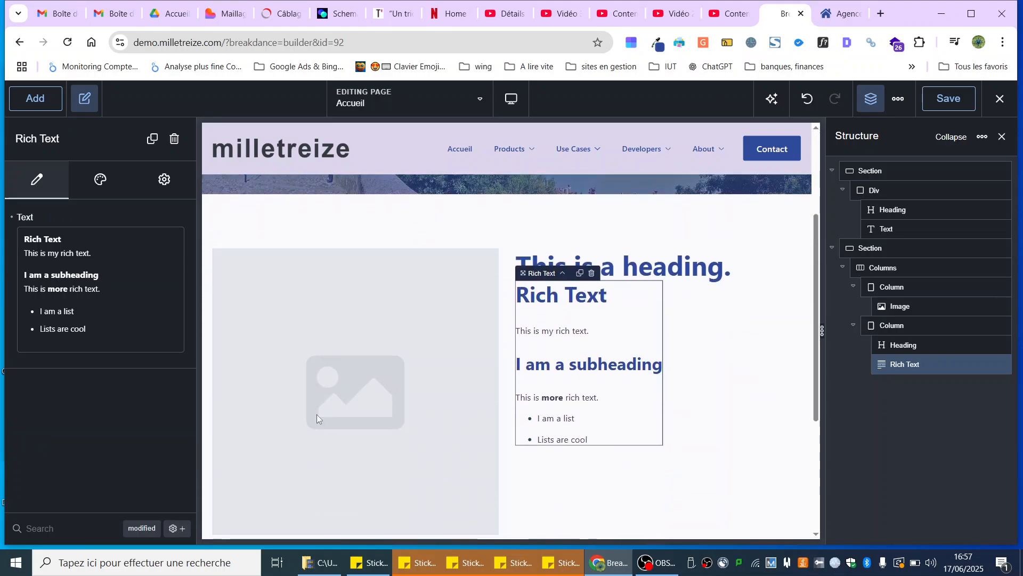
click(317, 415)
click(69, 291)
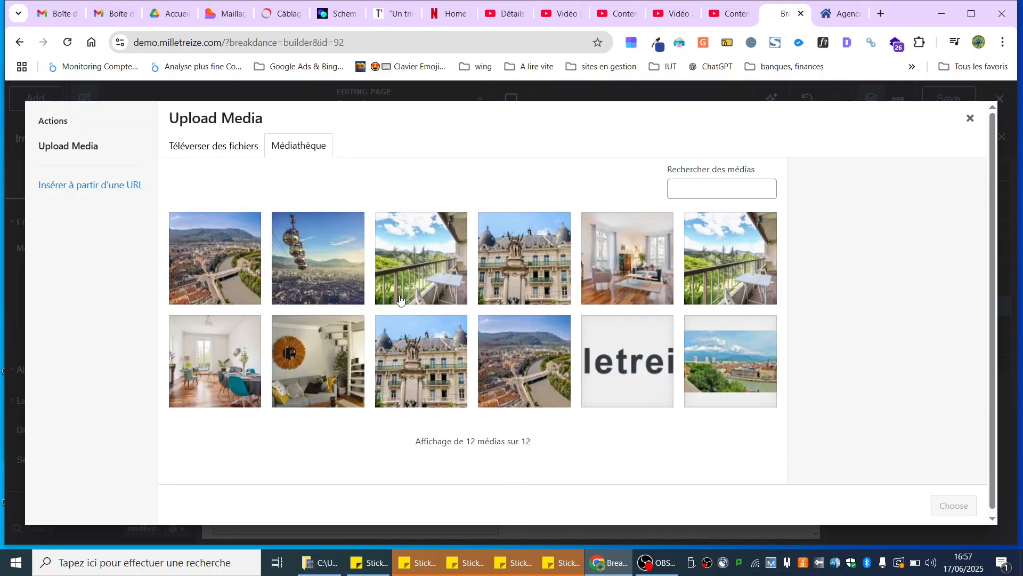
click(184, 257)
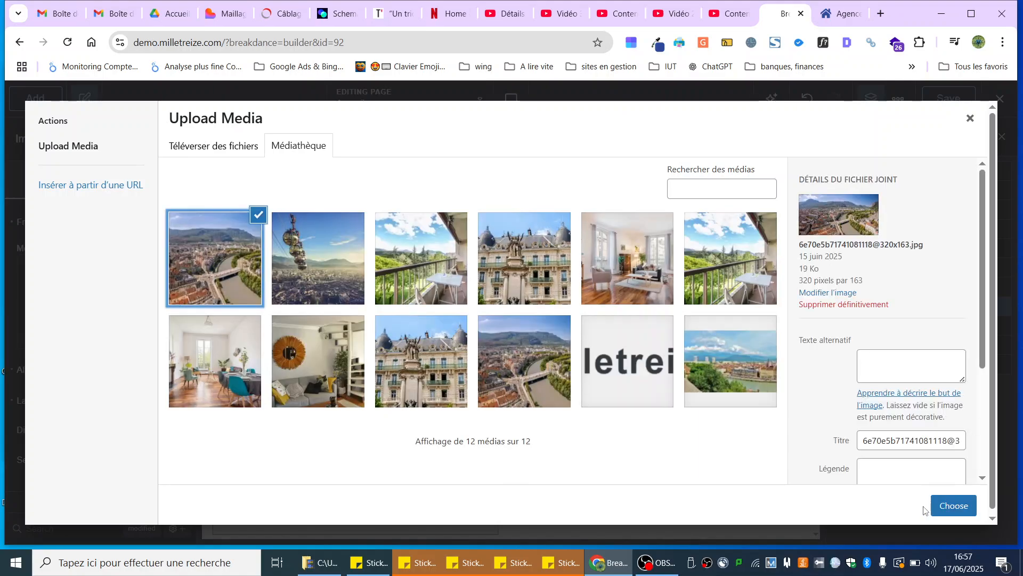
click(951, 506)
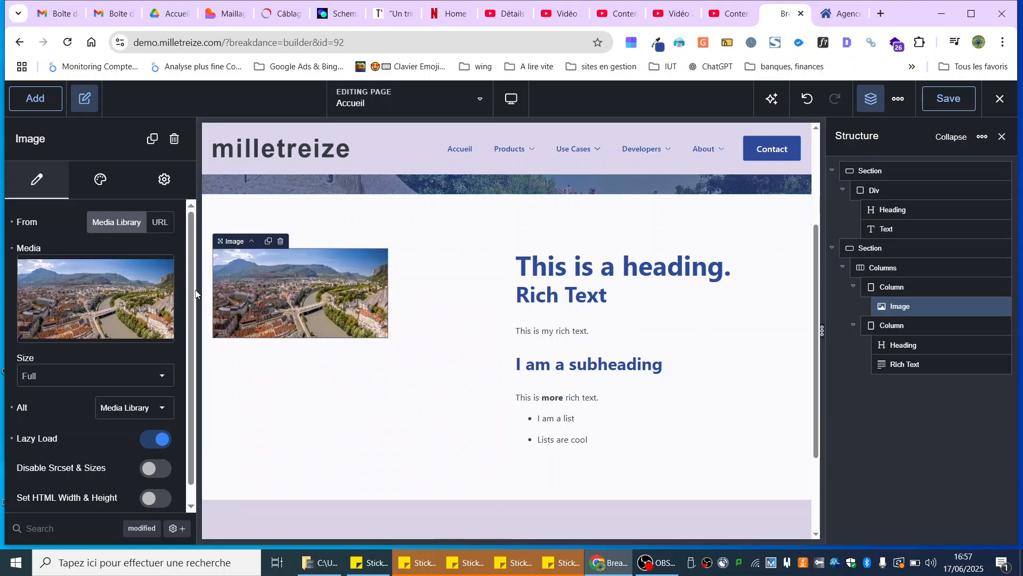
click(77, 287)
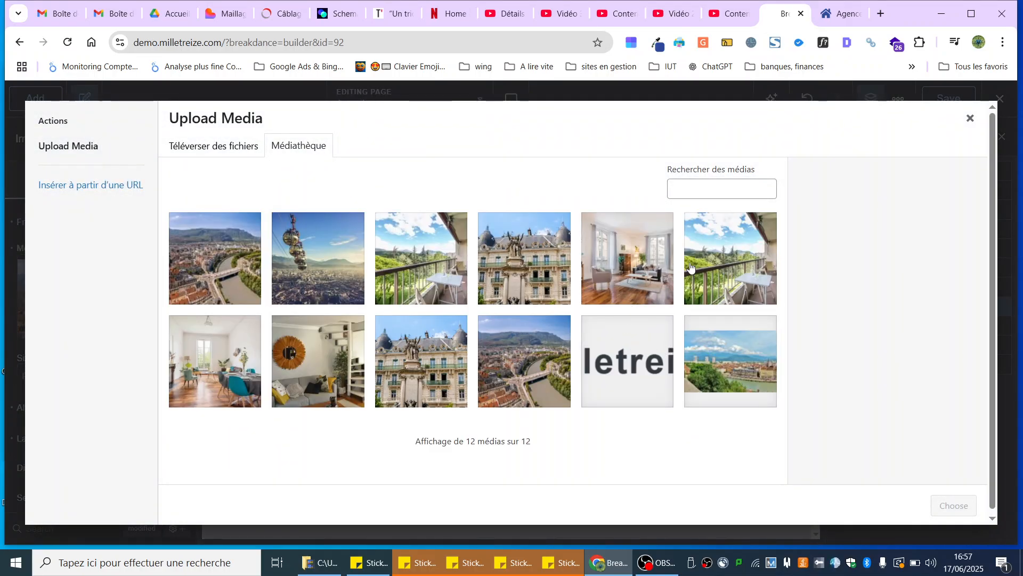
click(528, 368)
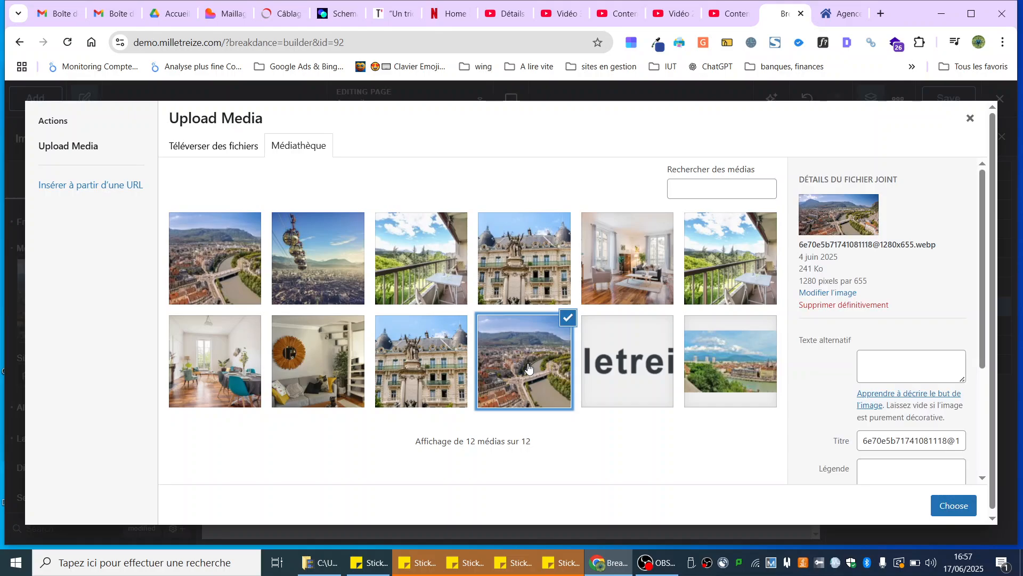
click(933, 511)
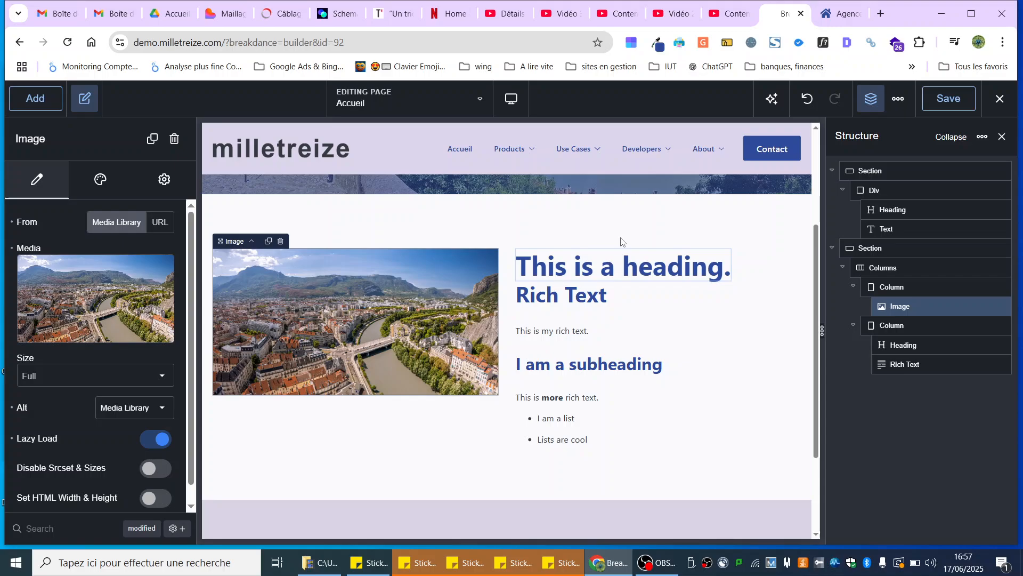
Step: Copy the title "La Régie Immobilia Votre partenaire immobilier depuis plus de 50 ans à Grenoble" from the Regie Immobilia page into the second column's heading
click(832, 13)
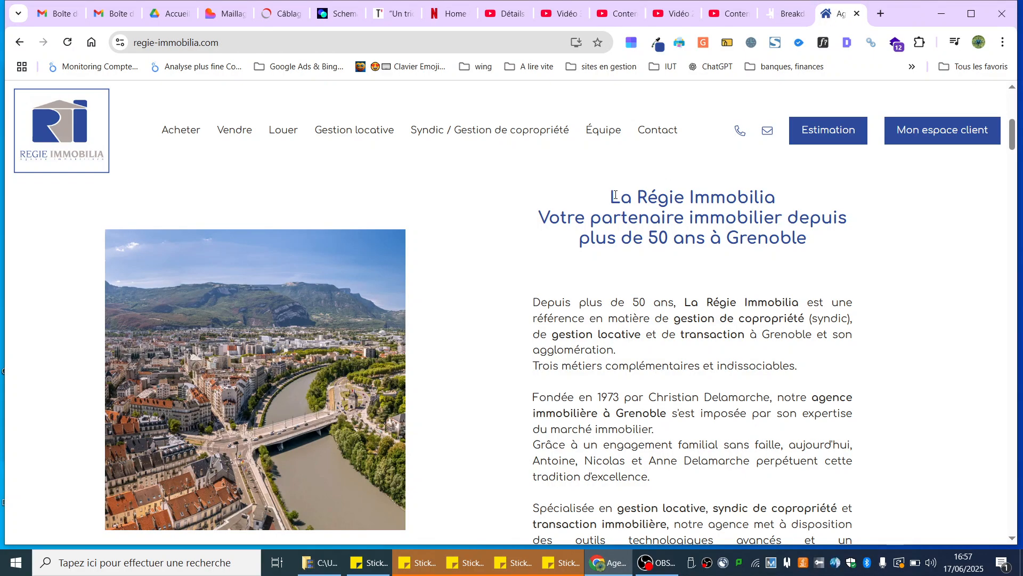
scroll(770, 237, up, 1)
drag(771, 237, 822, 317)
key(ctrl+c)
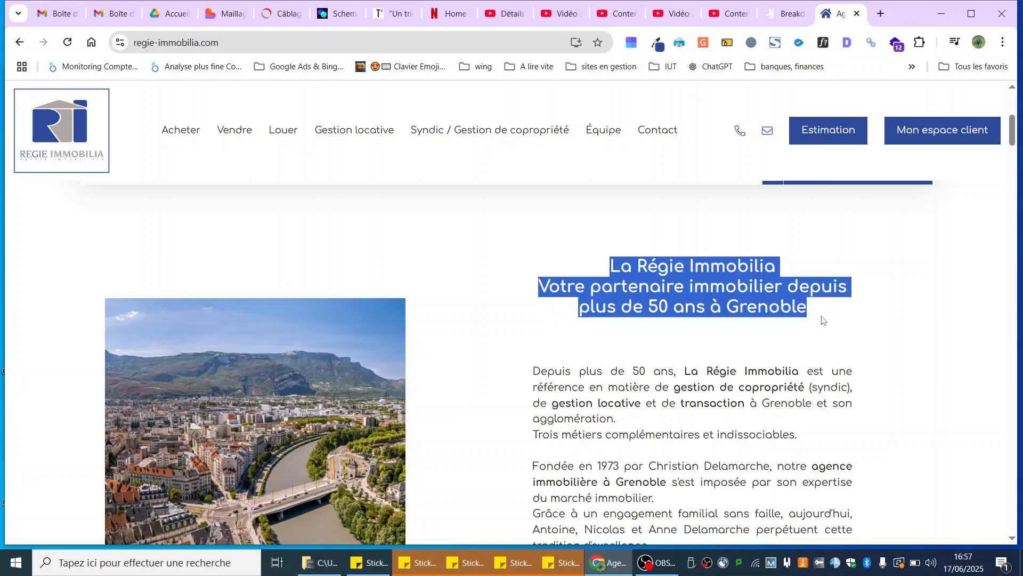
click(787, 13)
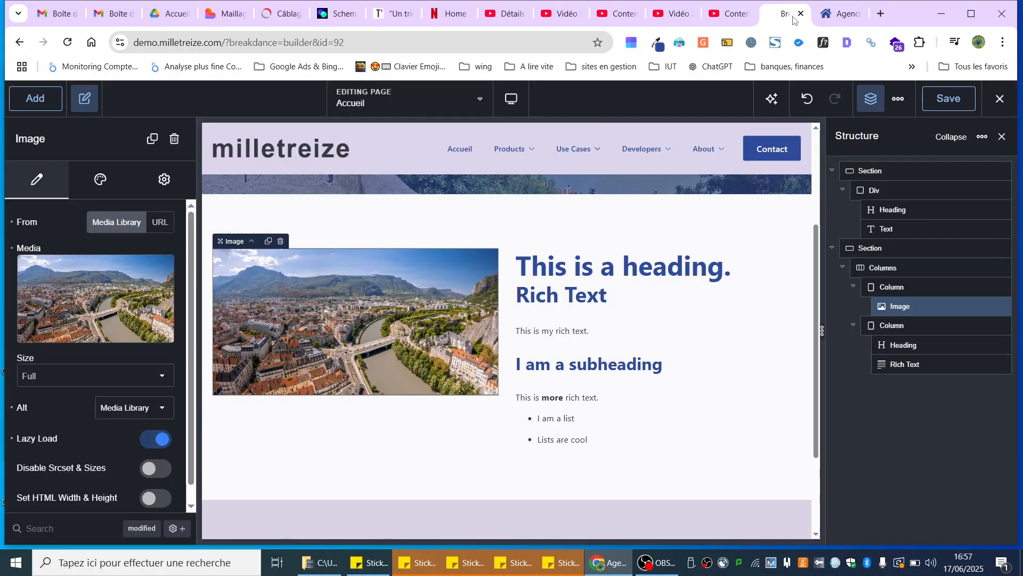
click(573, 271)
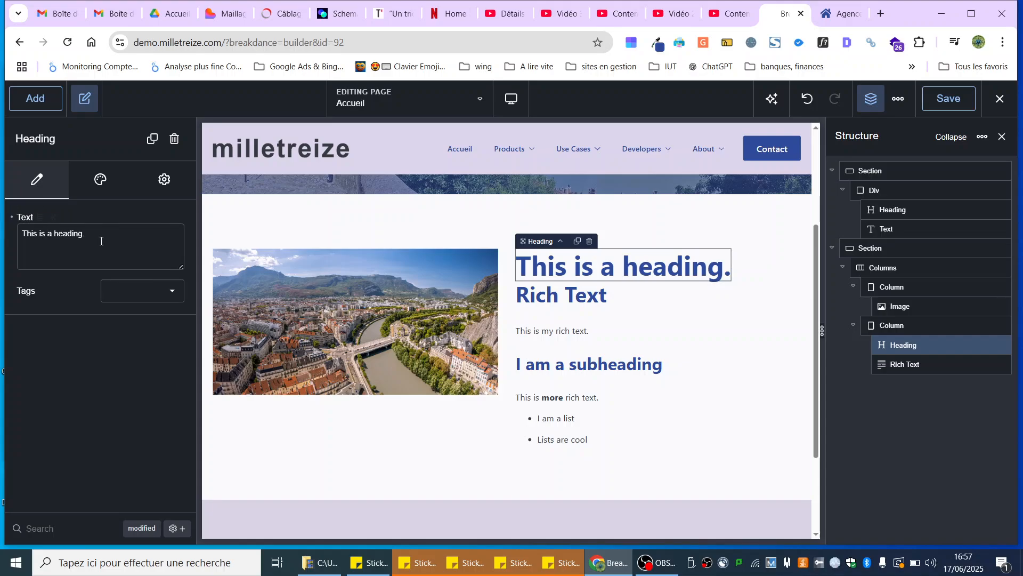
drag(101, 241, 15, 224)
key(ctrl+v)
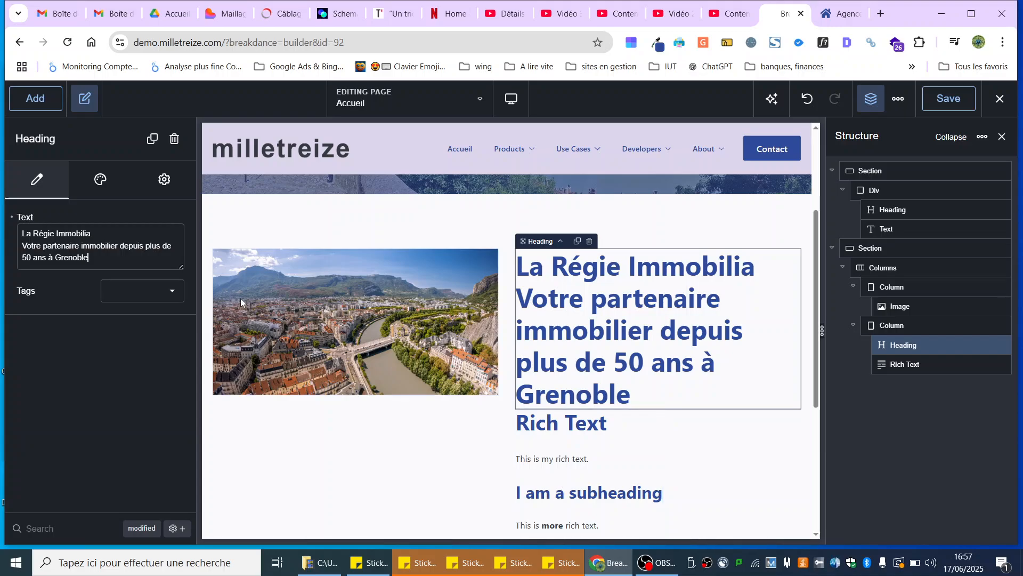
click(260, 316)
click(833, 14)
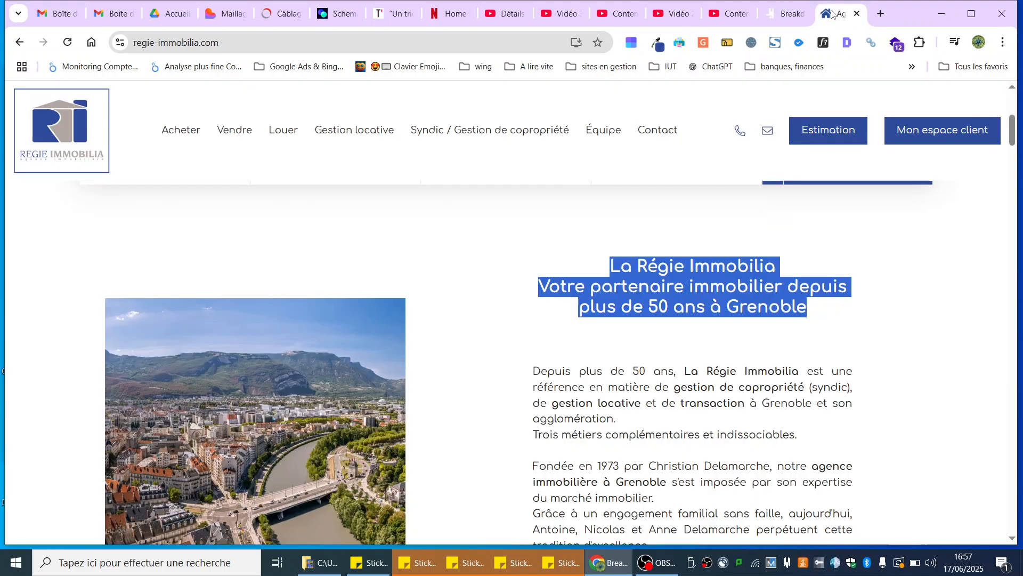
scroll(221, 314, down, 4)
scroll(221, 314, up, 3)
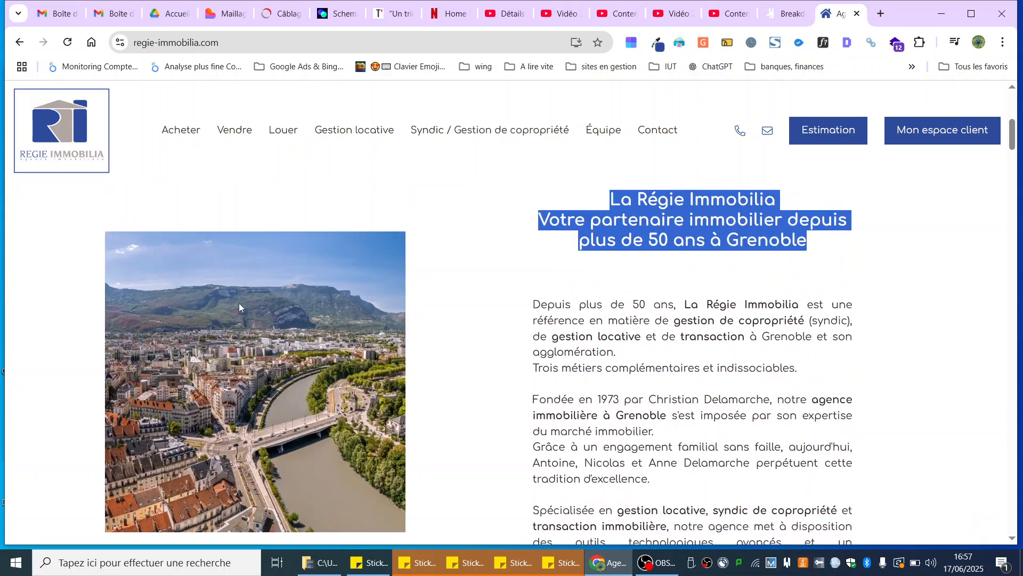
click(790, 14)
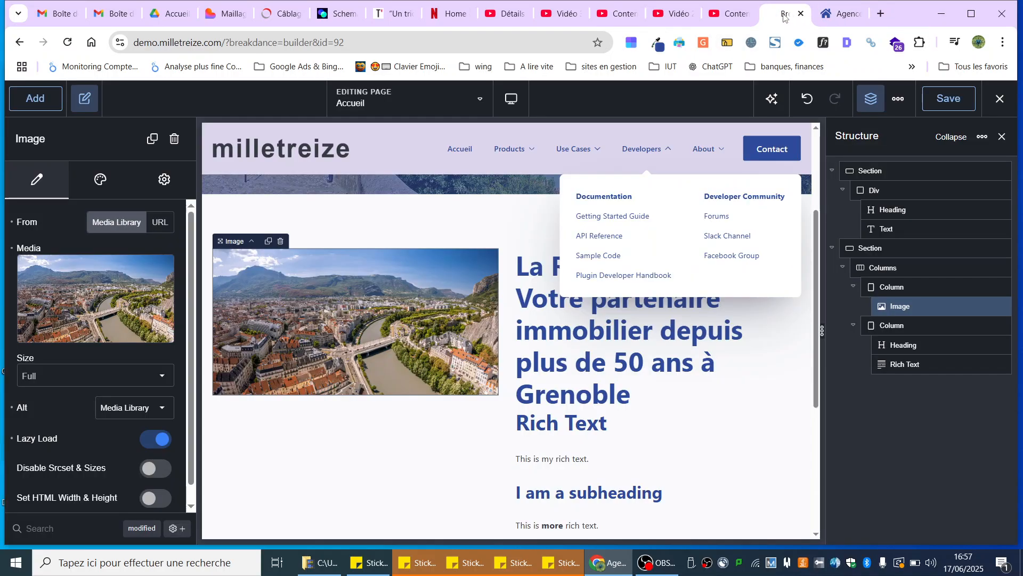
click(82, 298)
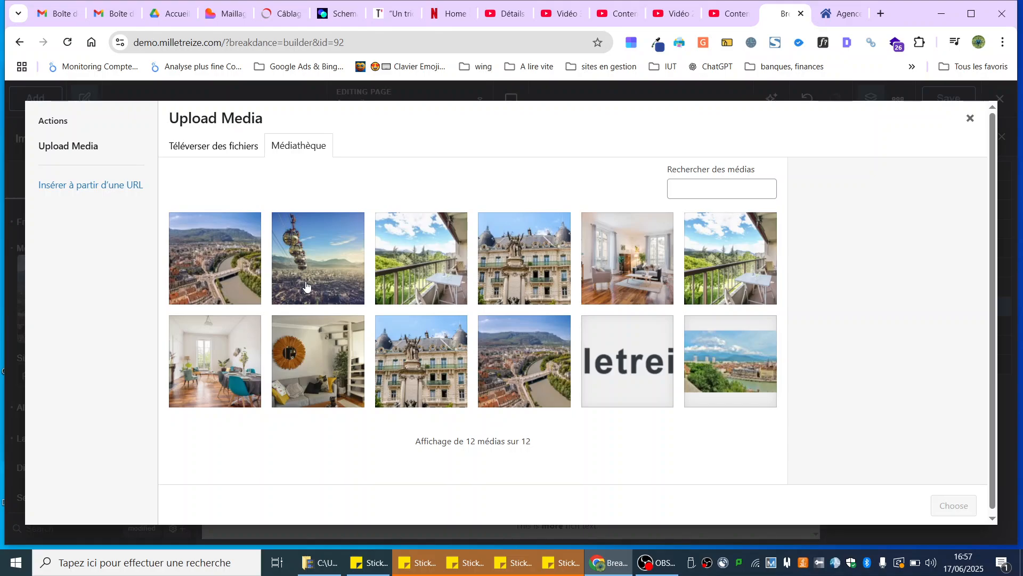
click(536, 378)
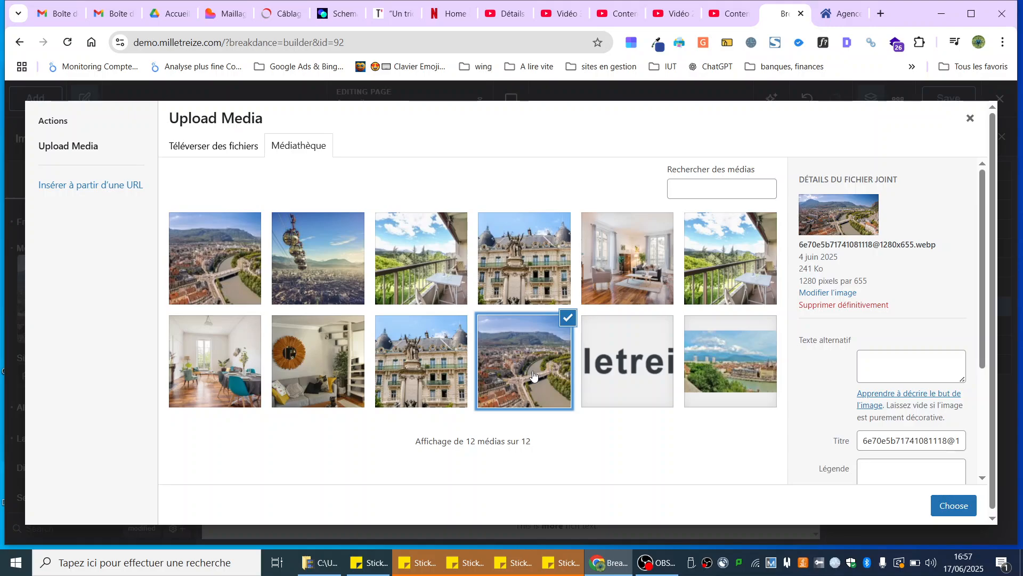
click(414, 355)
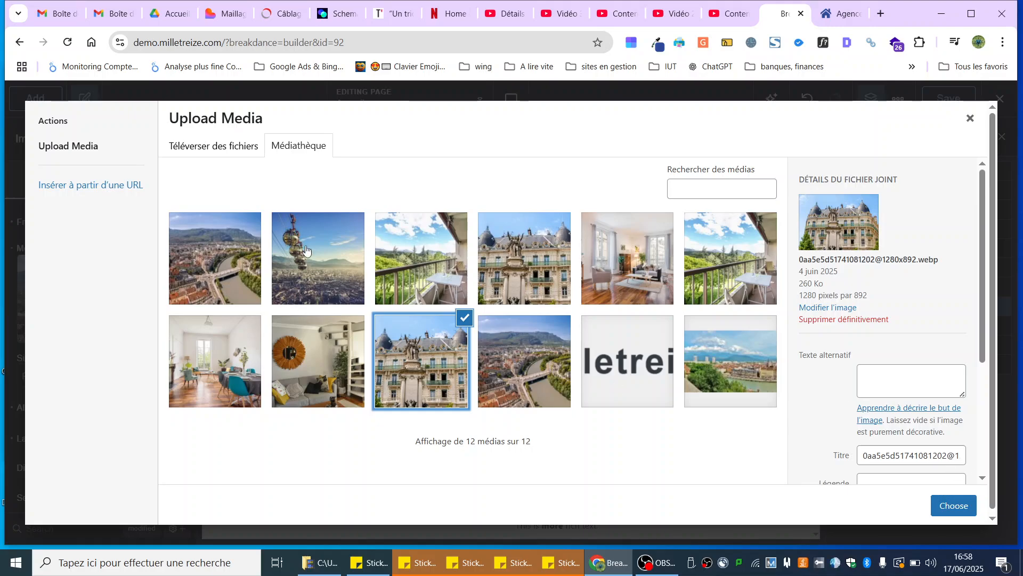
click(306, 249)
click(421, 346)
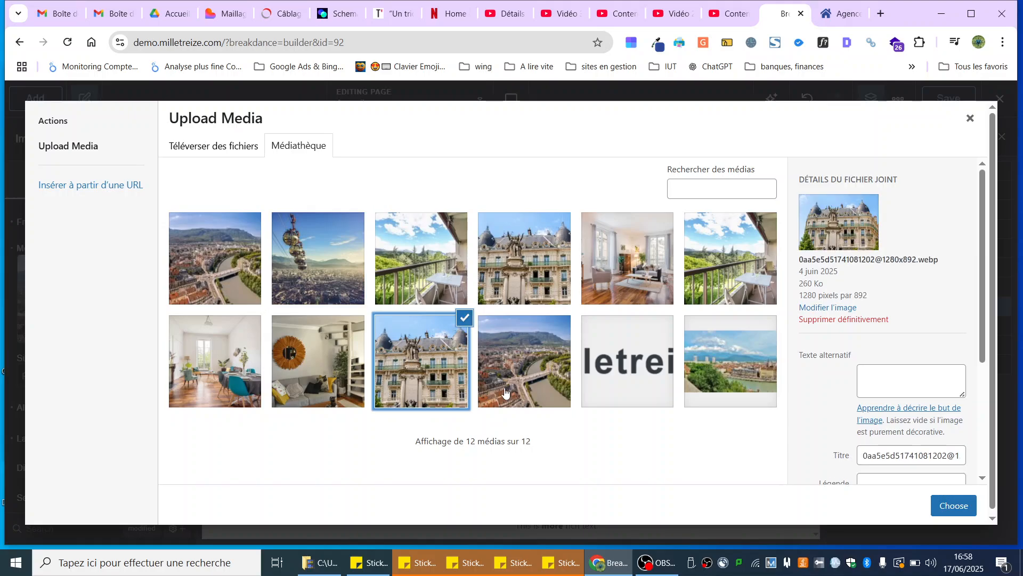
click(952, 505)
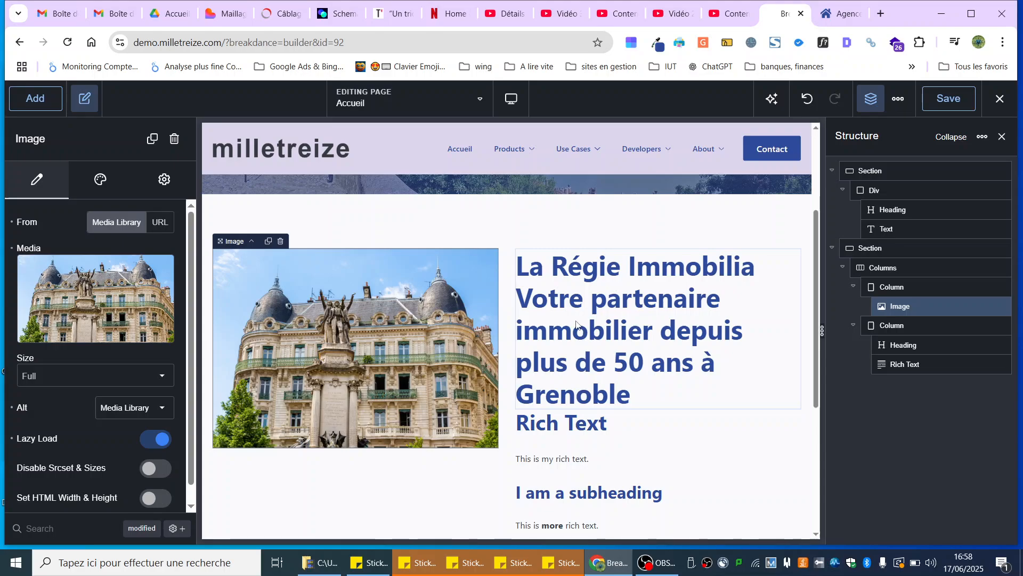
Step: Reduce the font size of the second column's heading and select the Rich Text element beneath it
click(533, 384)
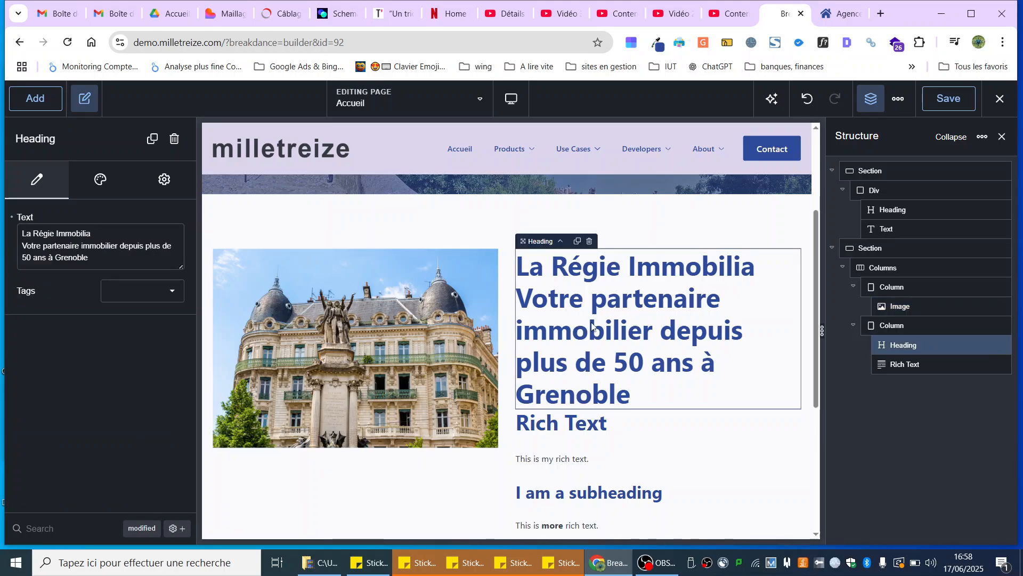
click(101, 182)
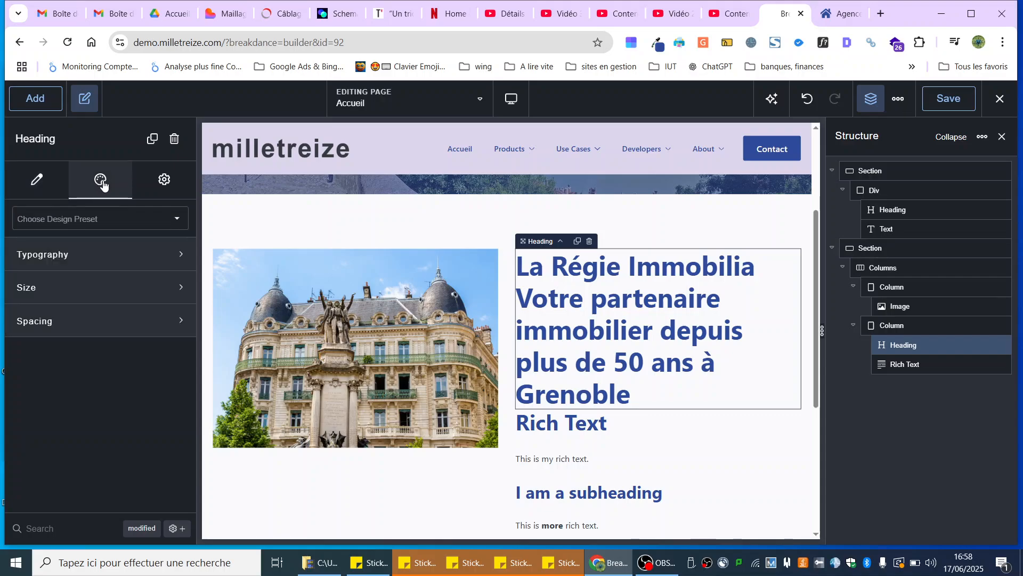
click(40, 258)
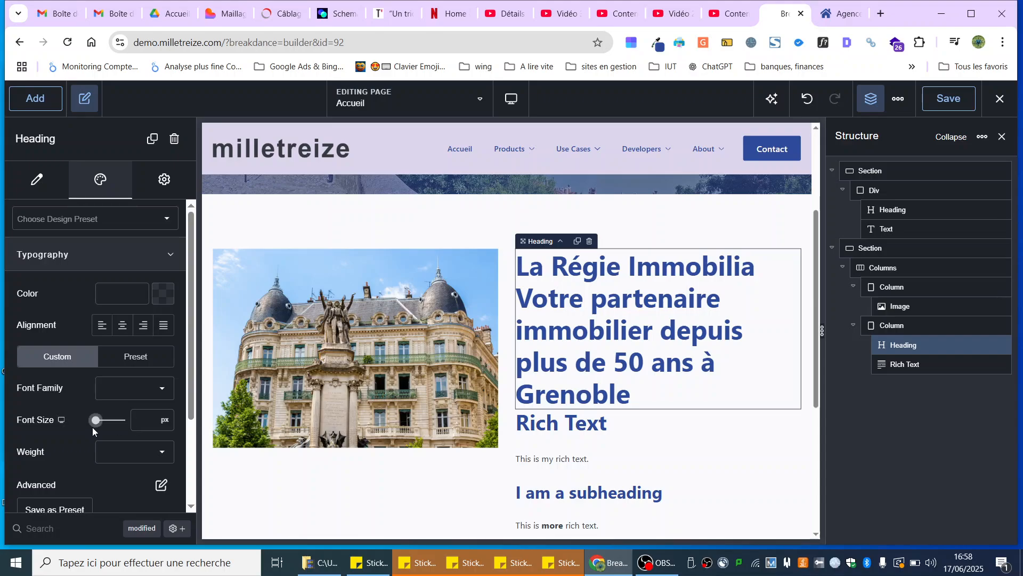
drag(96, 419, 96, 420)
click(547, 326)
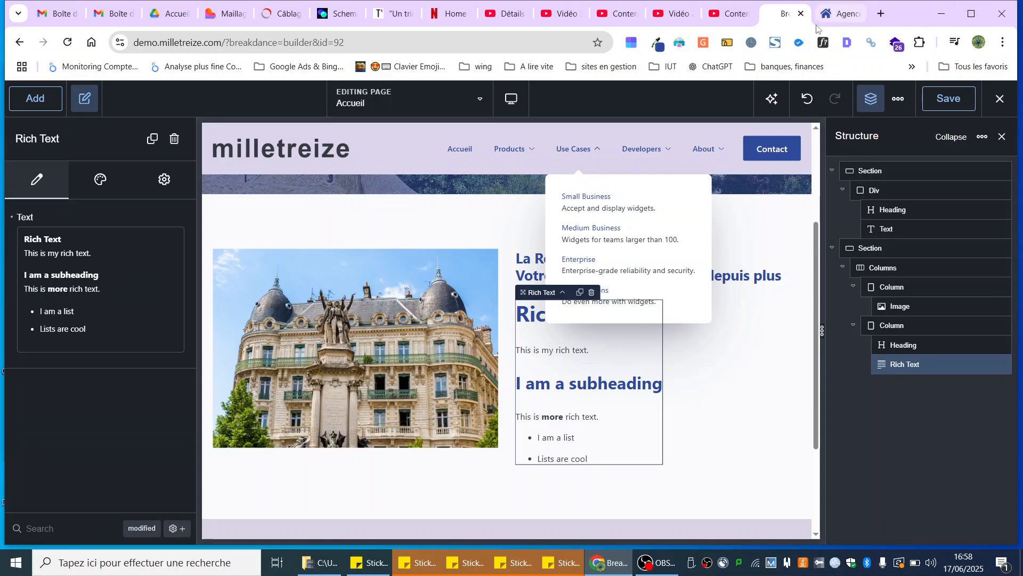
Step: Replace the Rich Text placeholder with the description copied from the Regie Immobilia page, from "Depuis plus de 50 ans" to "Grâce à un engagement fa"
click(844, 13)
drag(538, 303, 688, 448)
key(ctrl+c)
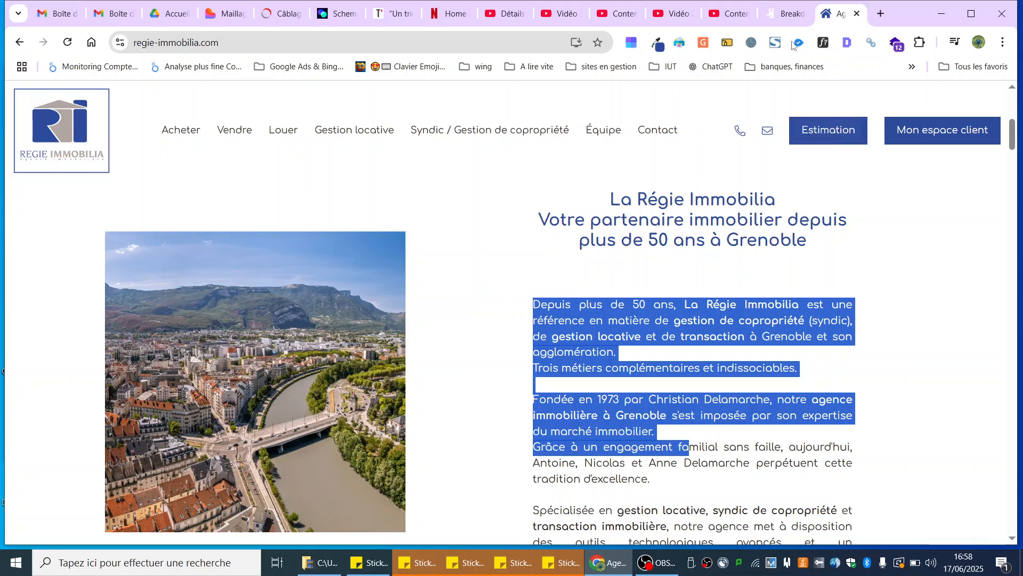
click(786, 13)
click(101, 295)
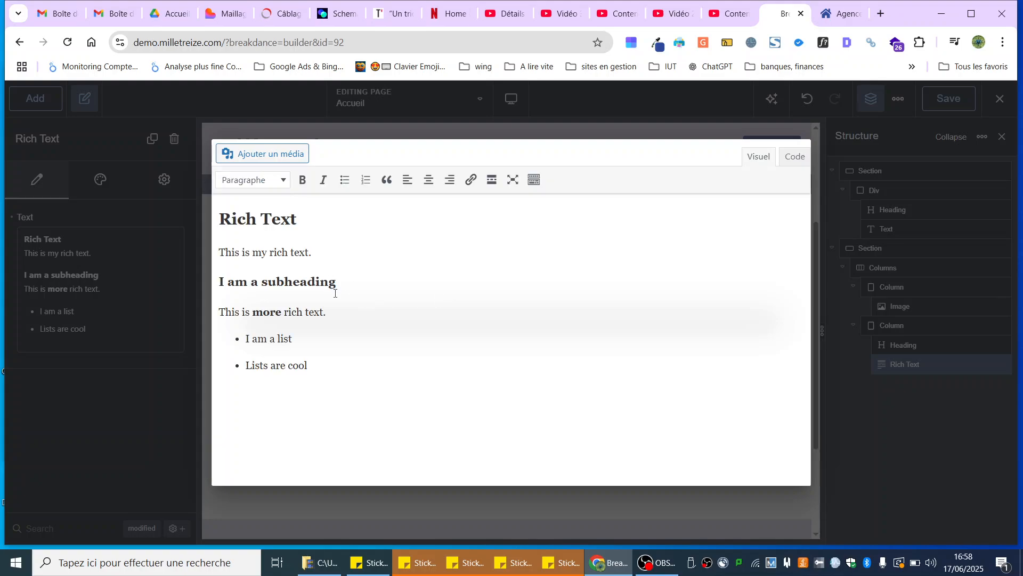
drag(377, 381, 187, 197)
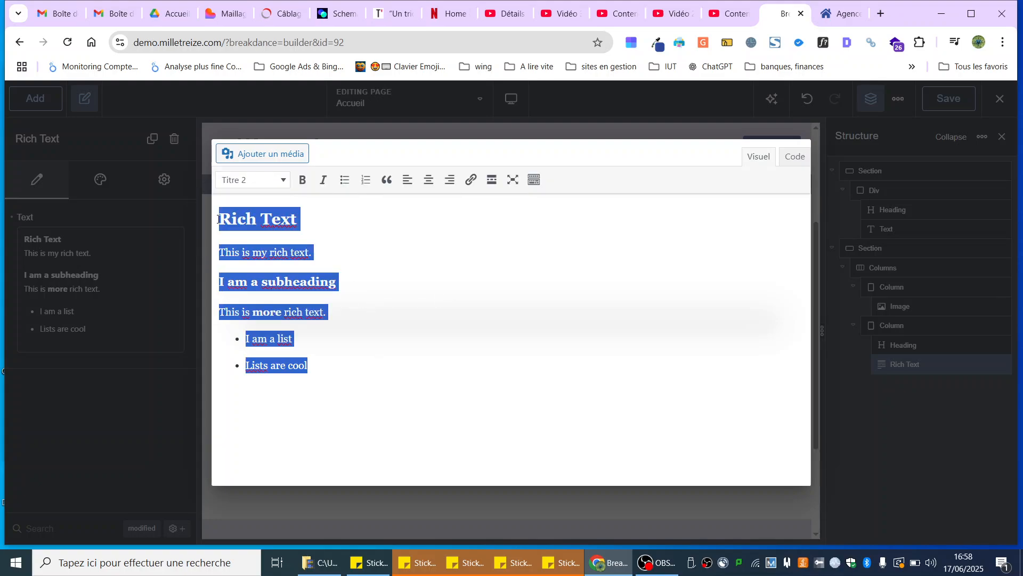
key(ctrl+v)
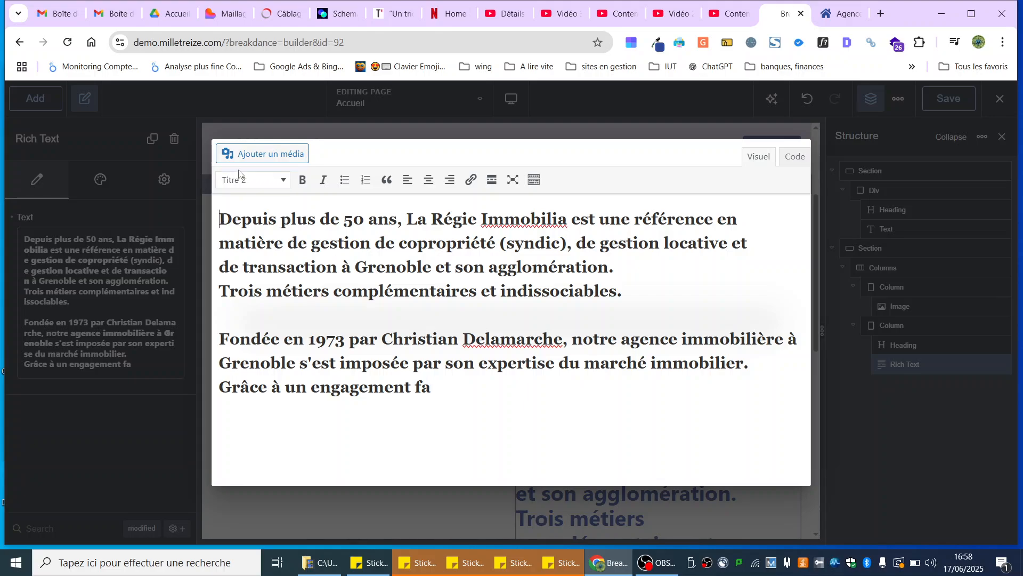
Step: Format the pasted description as Paragraphe and close the text editor
click(240, 178)
click(253, 203)
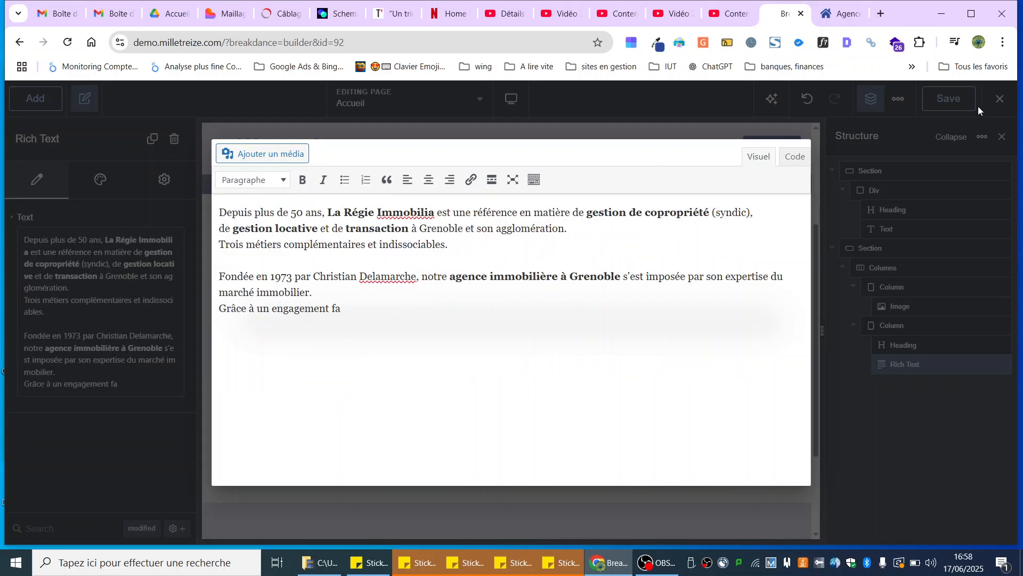
click(658, 106)
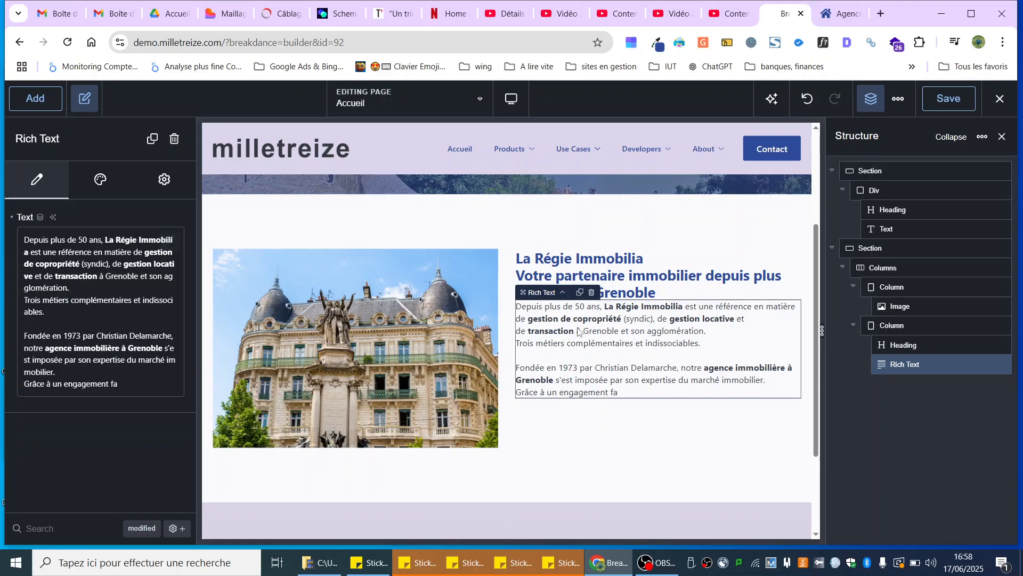
Step: Set the Rich Text's default typography font size to 21 px and save the page
click(102, 185)
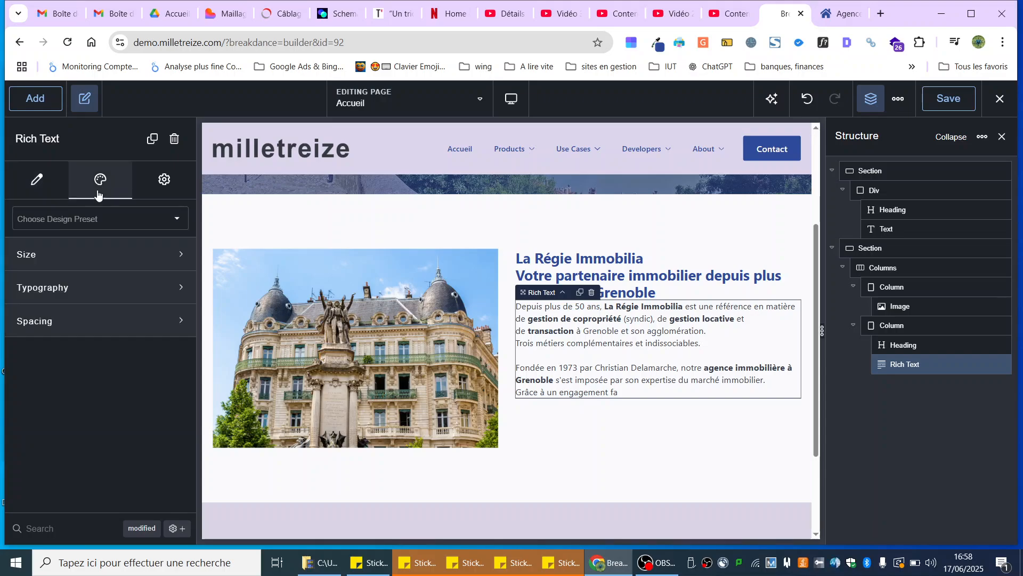
click(40, 292)
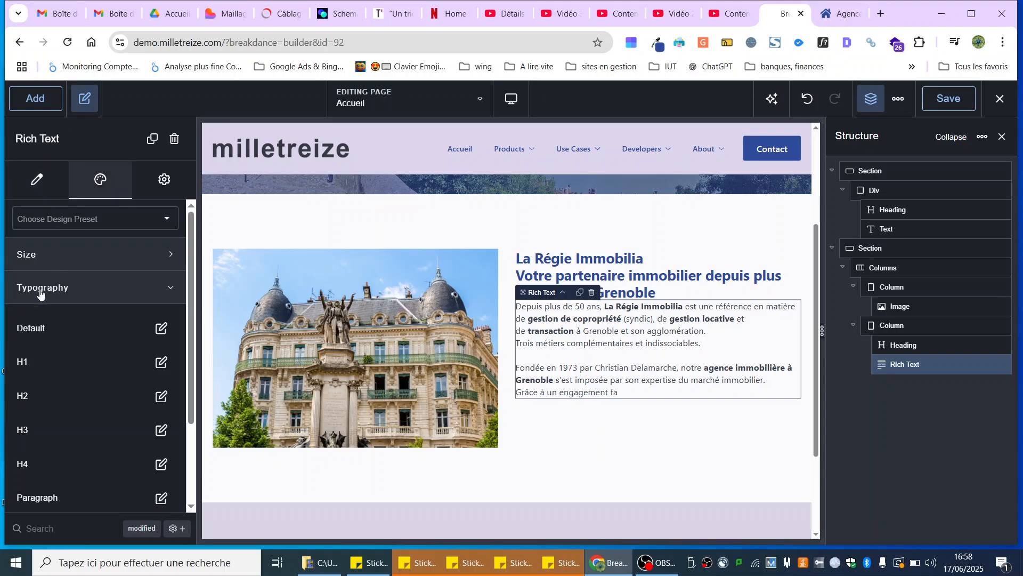
click(161, 329)
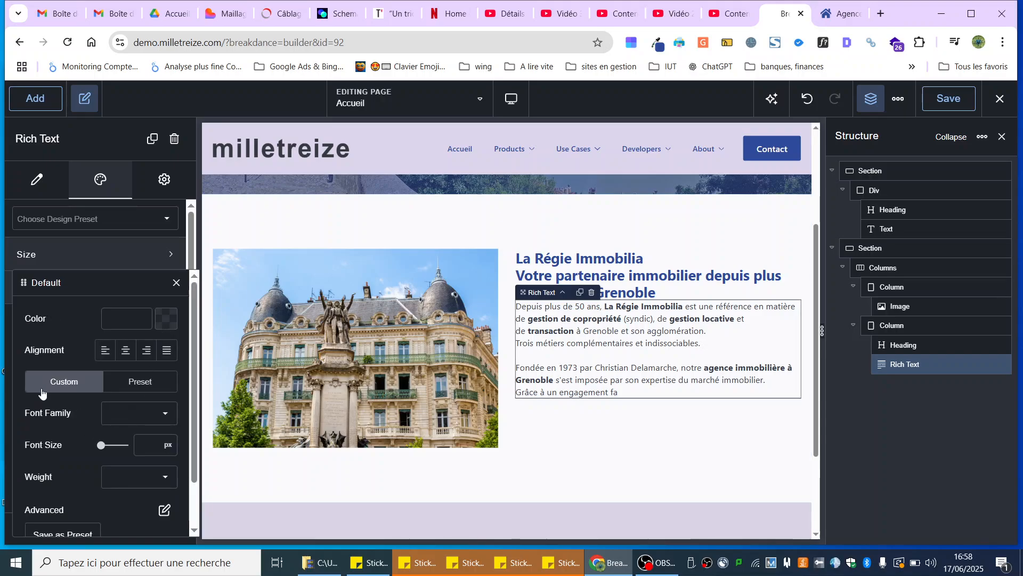
click(105, 446)
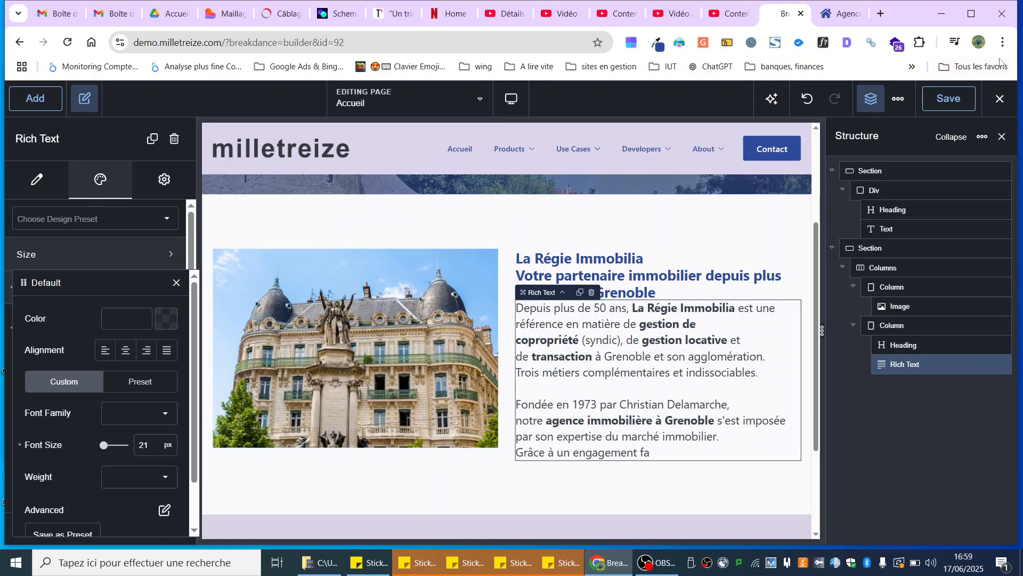
click(948, 99)
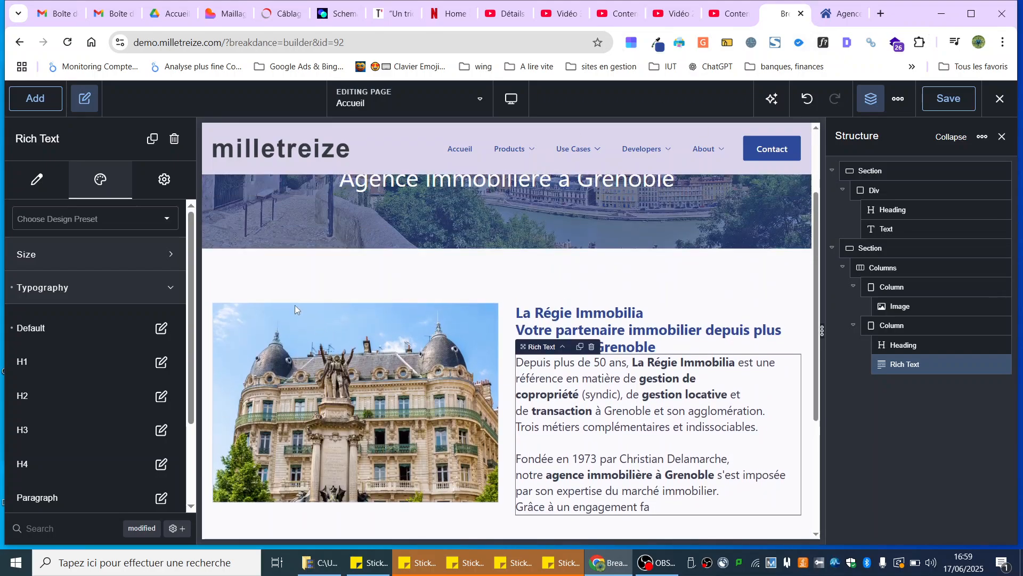
Step: Duplicate the two-column image-and-text section below the hero
click(275, 282)
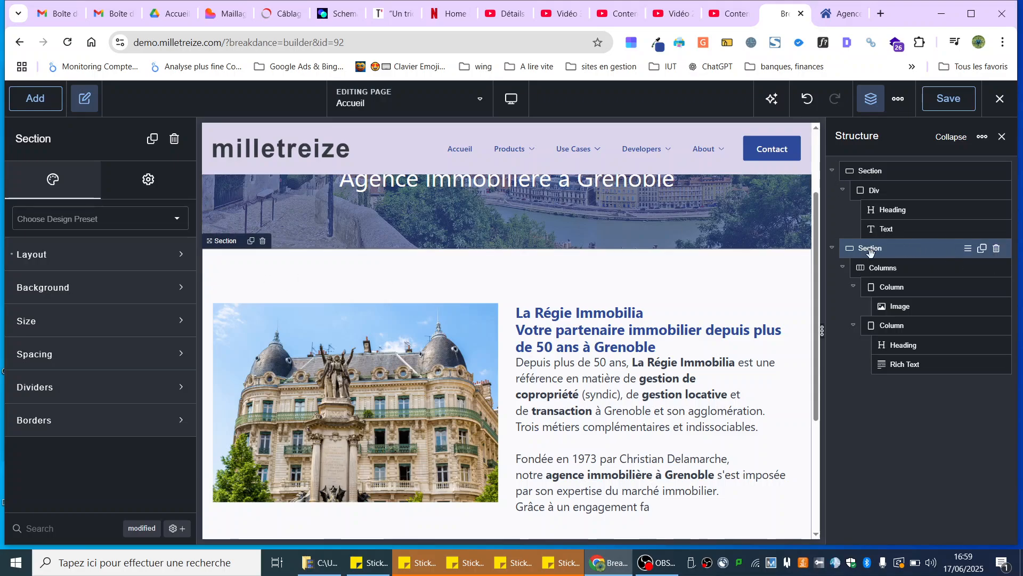
click(250, 241)
Step: Try to move the duplicated section's image into its second column on the canvas, and undo the move
click(283, 271)
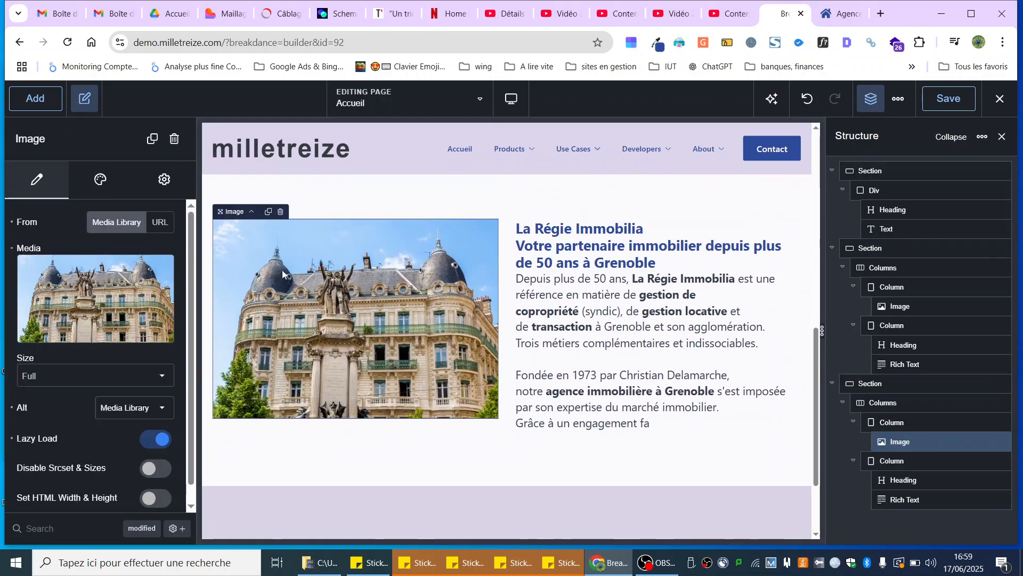
drag(265, 243, 672, 216)
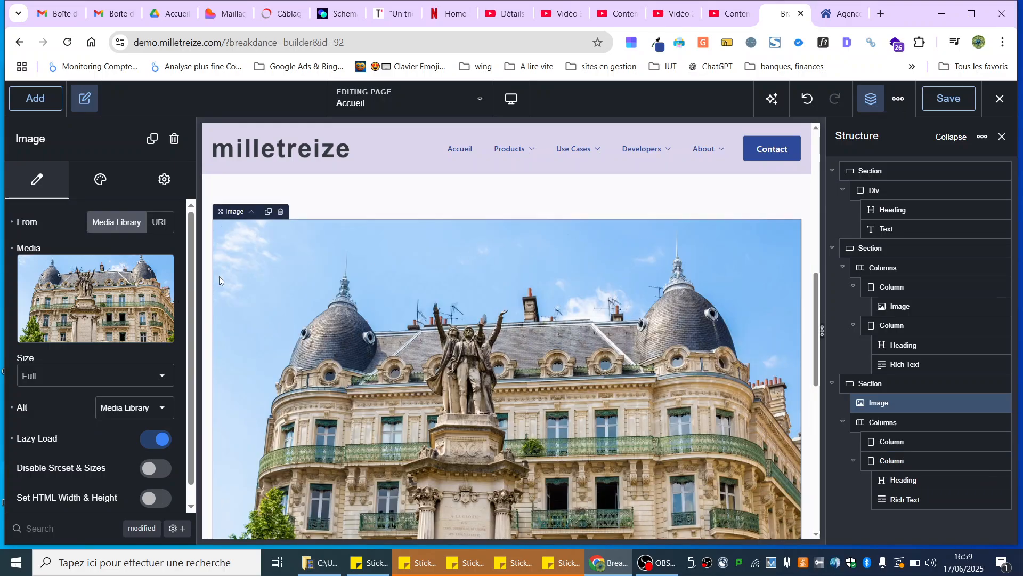
scroll(383, 367, up, 2)
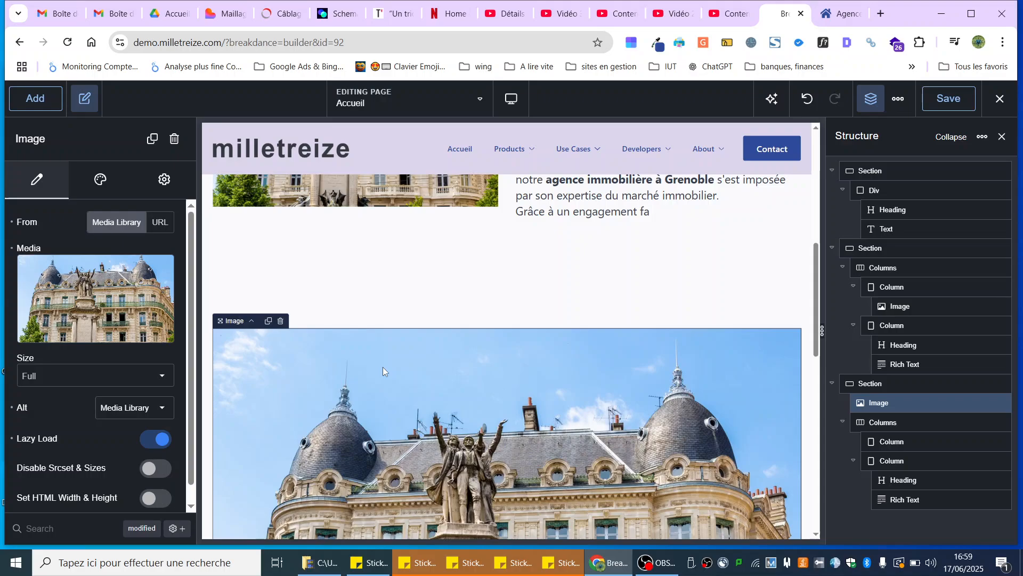
key(ctrl+z)
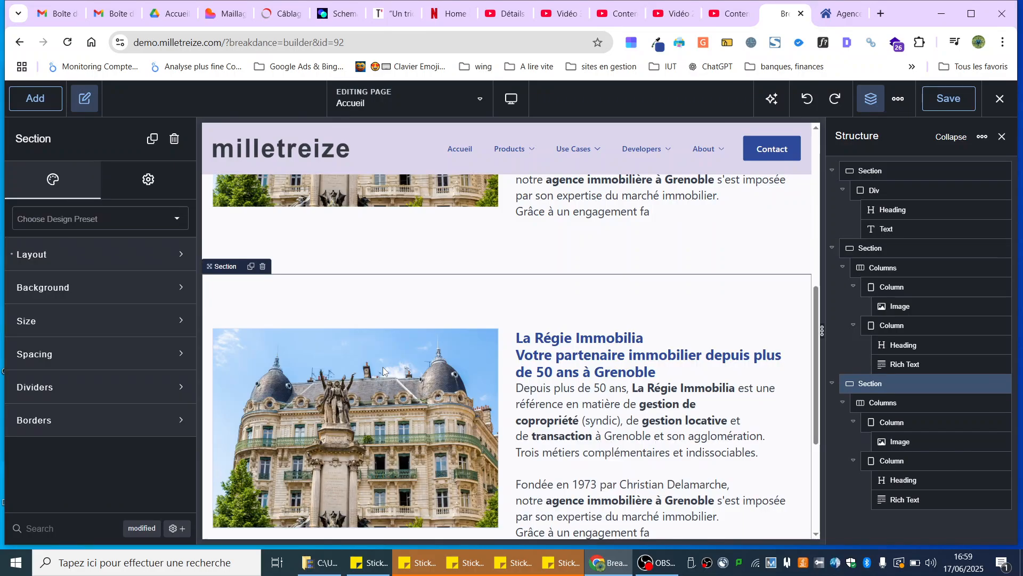
Step: Swap the duplicated section's content, moving the image into the second column and the heading and Rich Text into the first
click(337, 356)
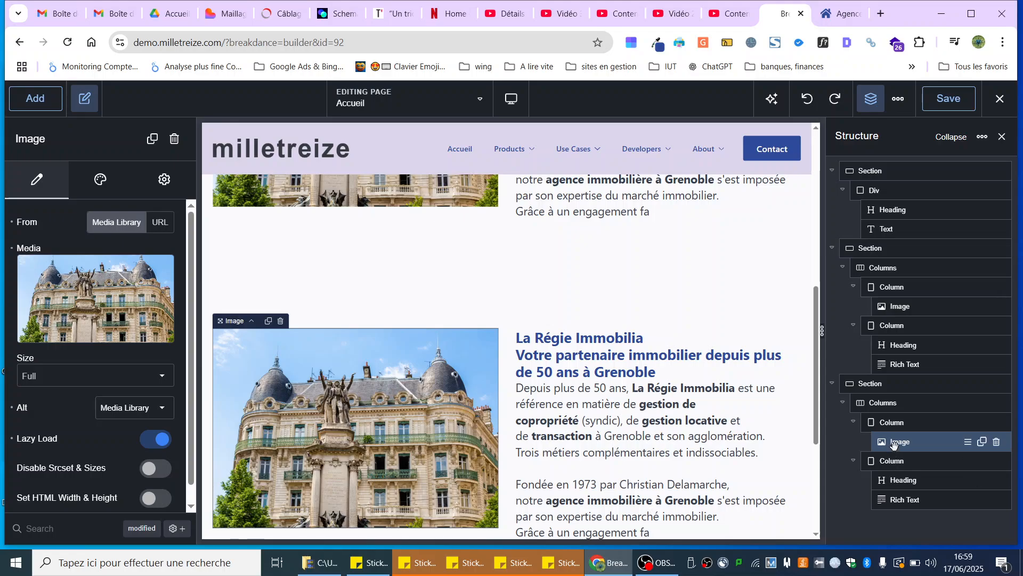
drag(894, 445, 904, 511)
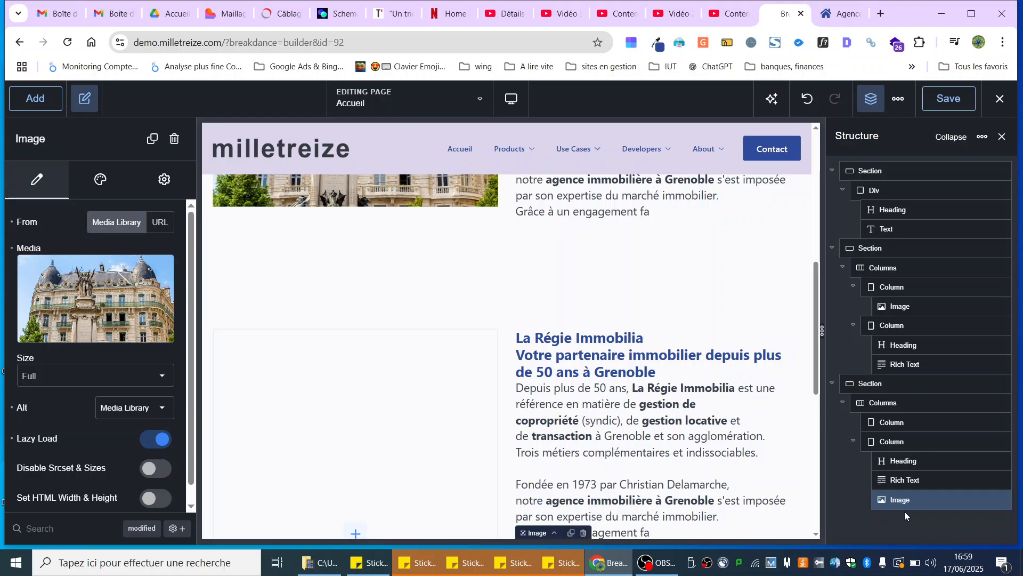
click(904, 462)
drag(904, 461, 902, 442)
click(904, 482)
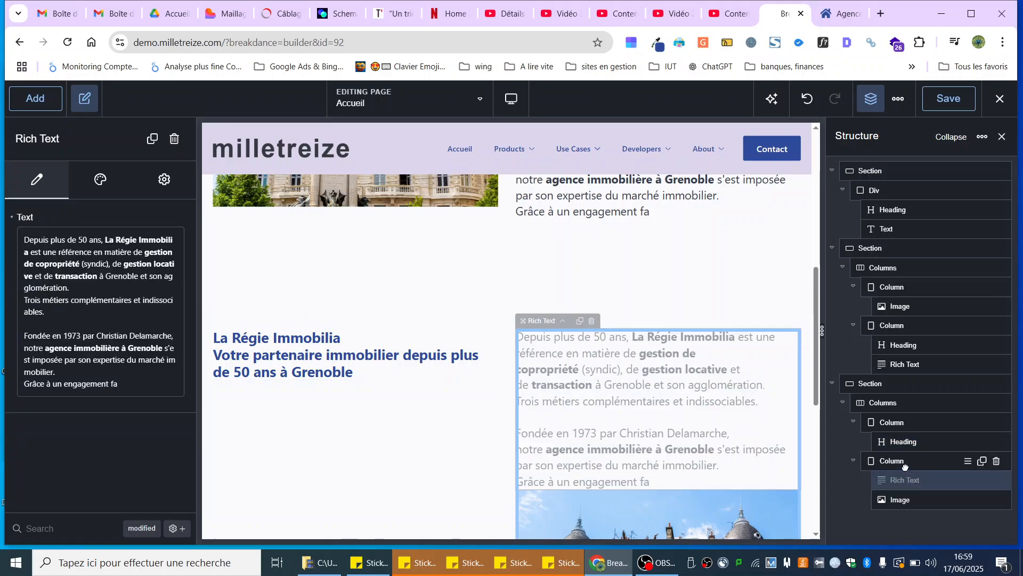
drag(904, 482, 906, 459)
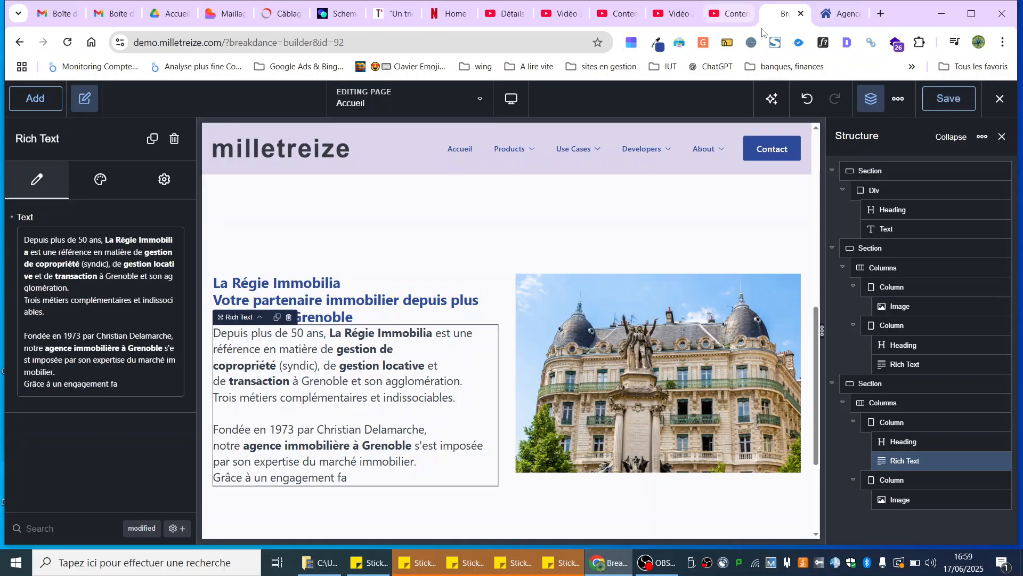
Step: Open the page's frontend in a new browser tab and check the spacing between the two image-and-text sections
mouse_move(998, 103)
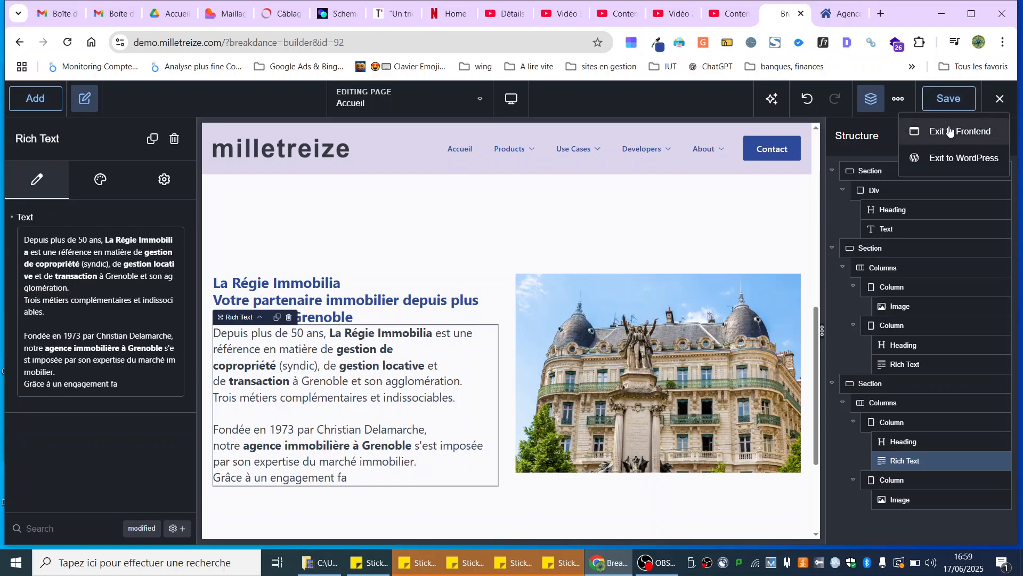
right_click(949, 128)
click(780, 144)
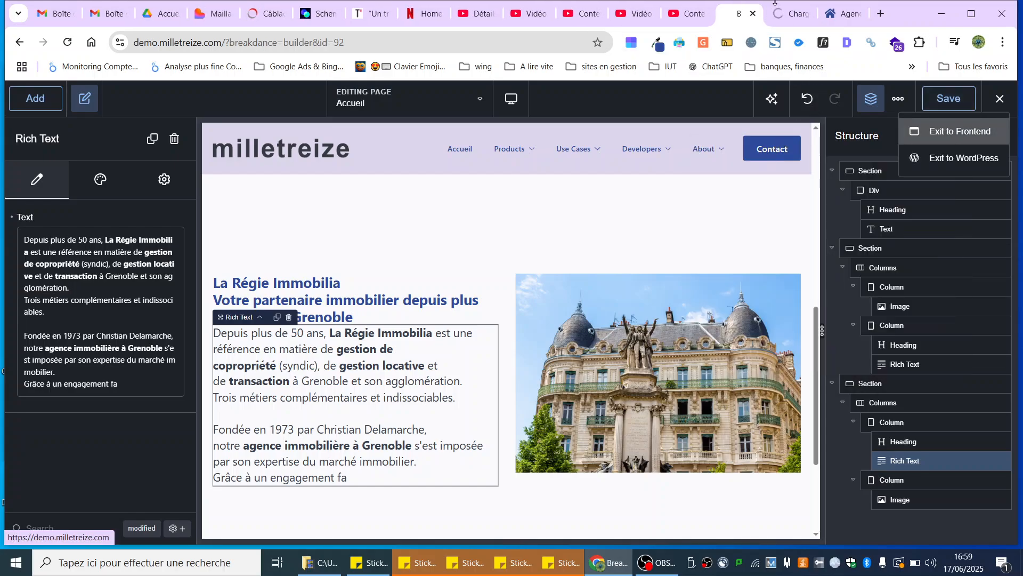
click(789, 19)
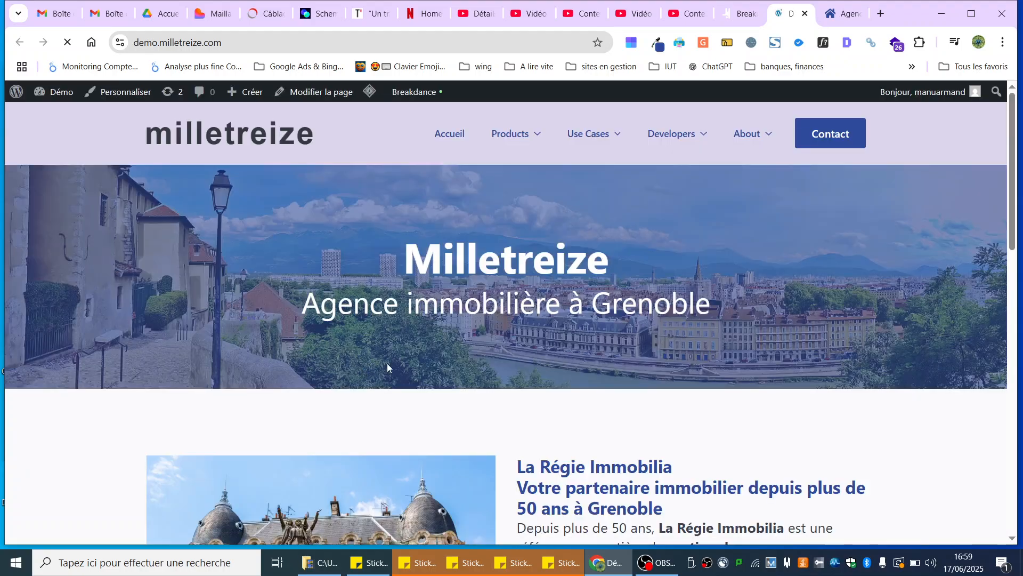
scroll(391, 372, down, 9)
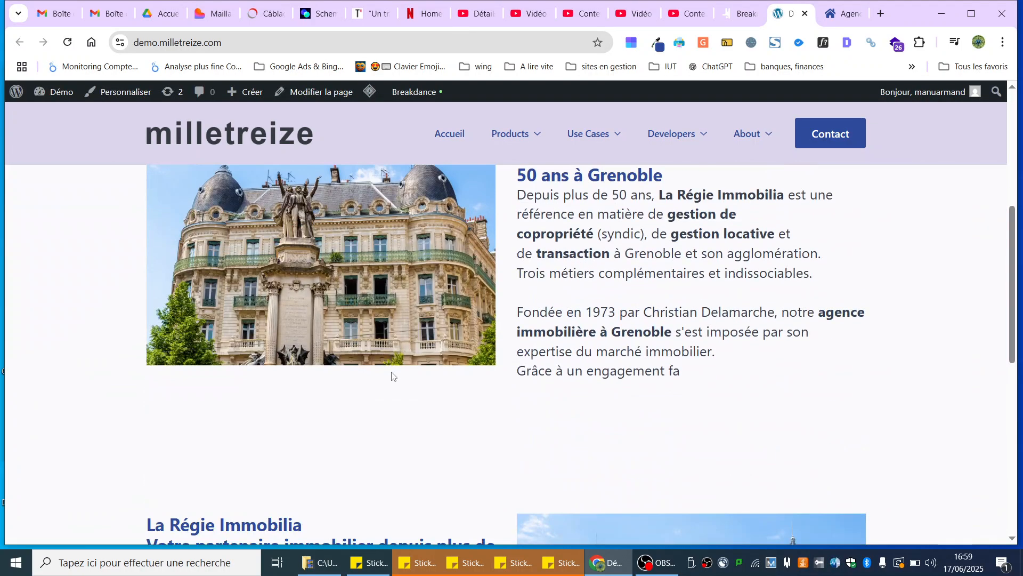
scroll(389, 374, up, 5)
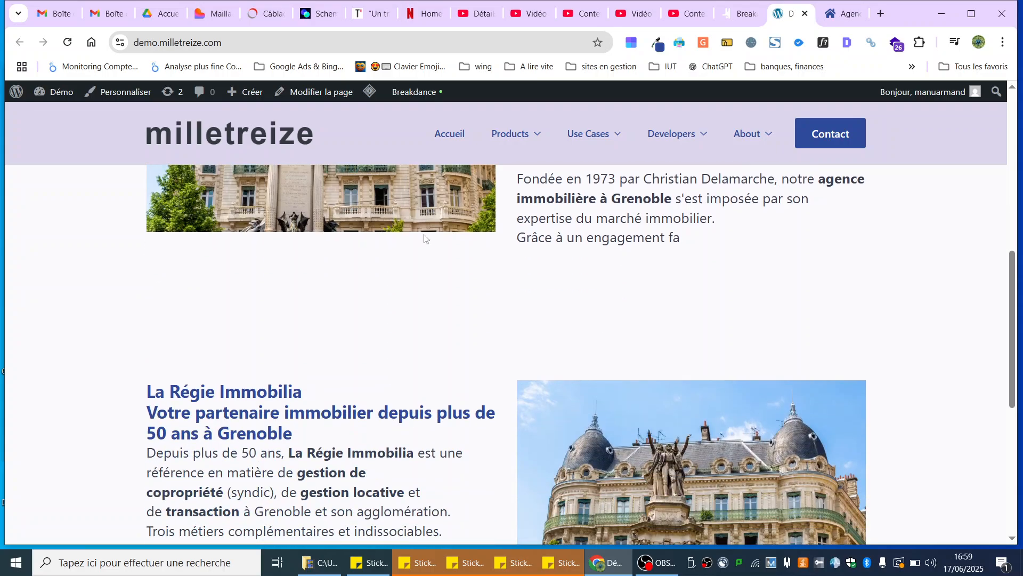
Step: Back in the builder, set the duplicated section's top and bottom padding to 20 px and save the page
click(724, 14)
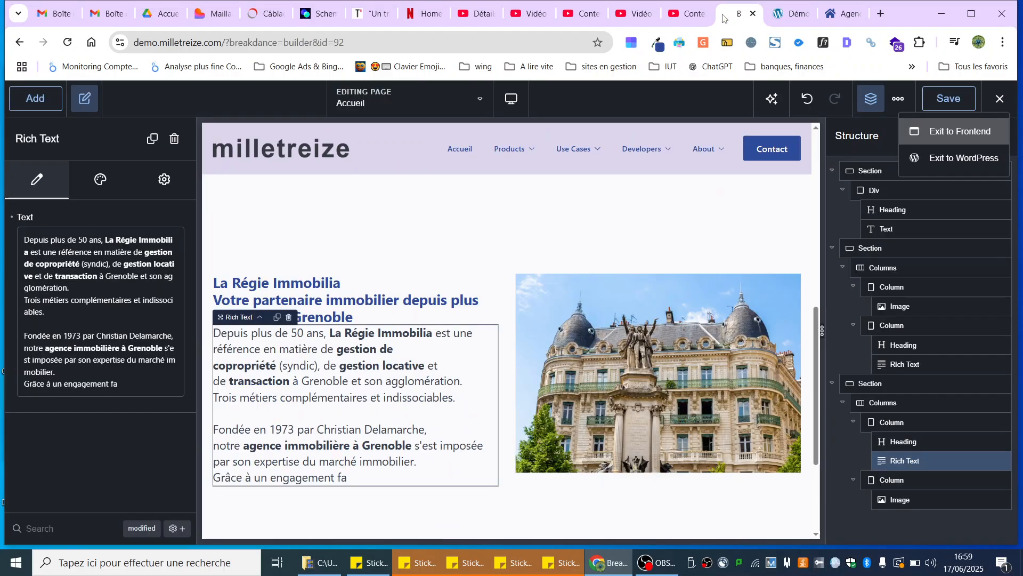
click(335, 258)
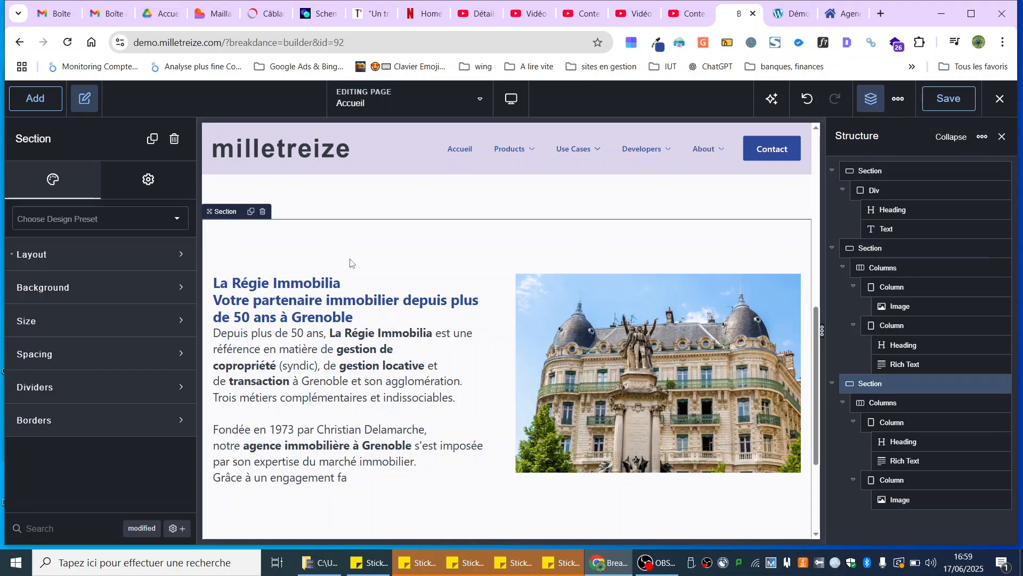
scroll(418, 250, up, 3)
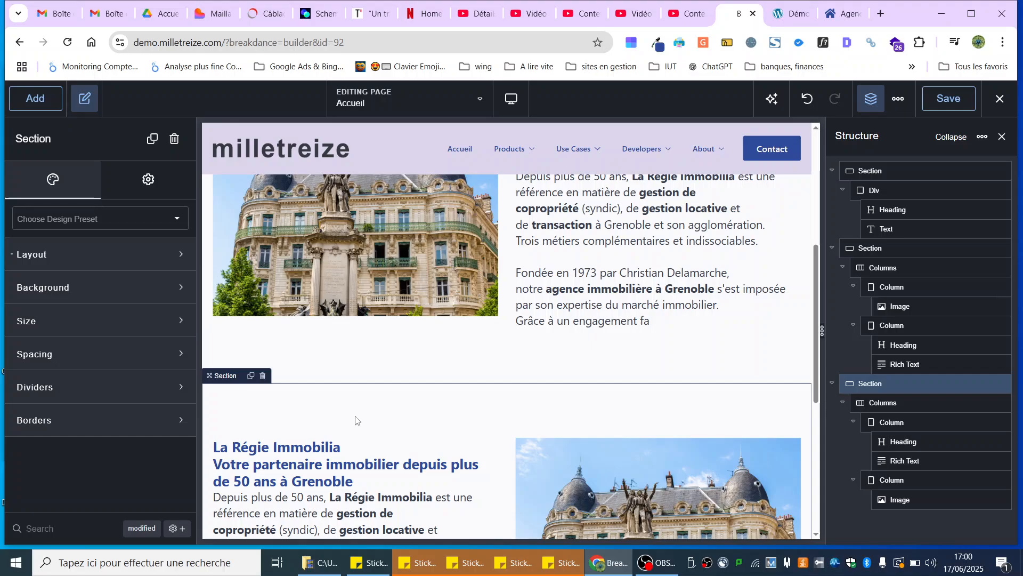
click(30, 360)
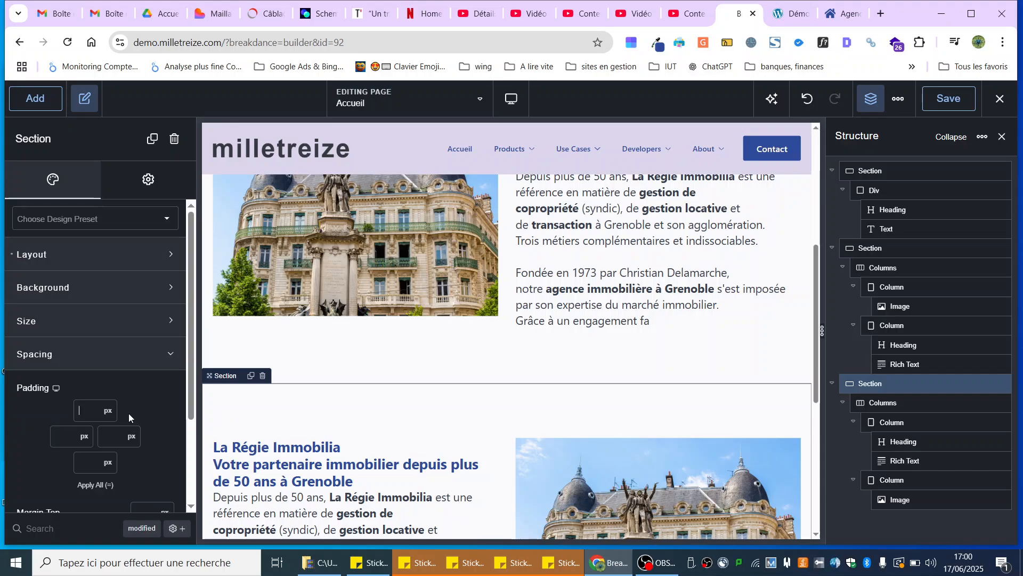
text(20)
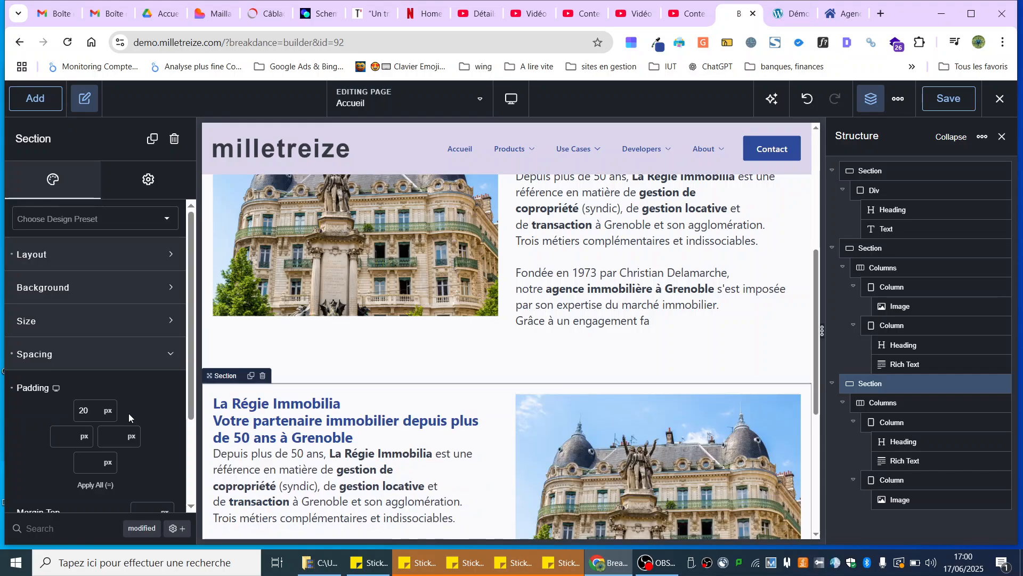
click(77, 461)
text(20)
click(931, 106)
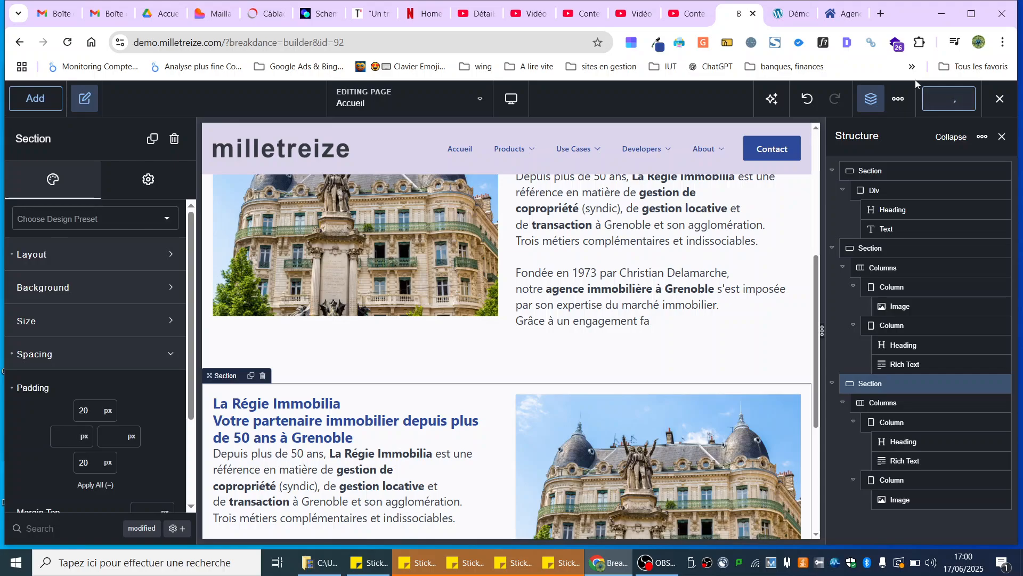
Step: Reload the frontend page and check the duplicated section's spacing down to the footer
click(789, 13)
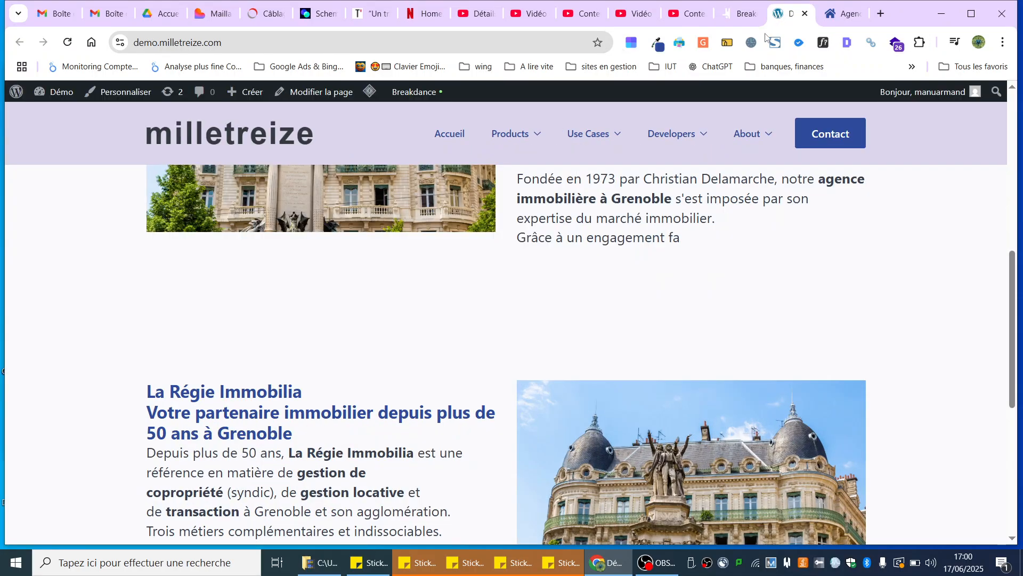
click(67, 42)
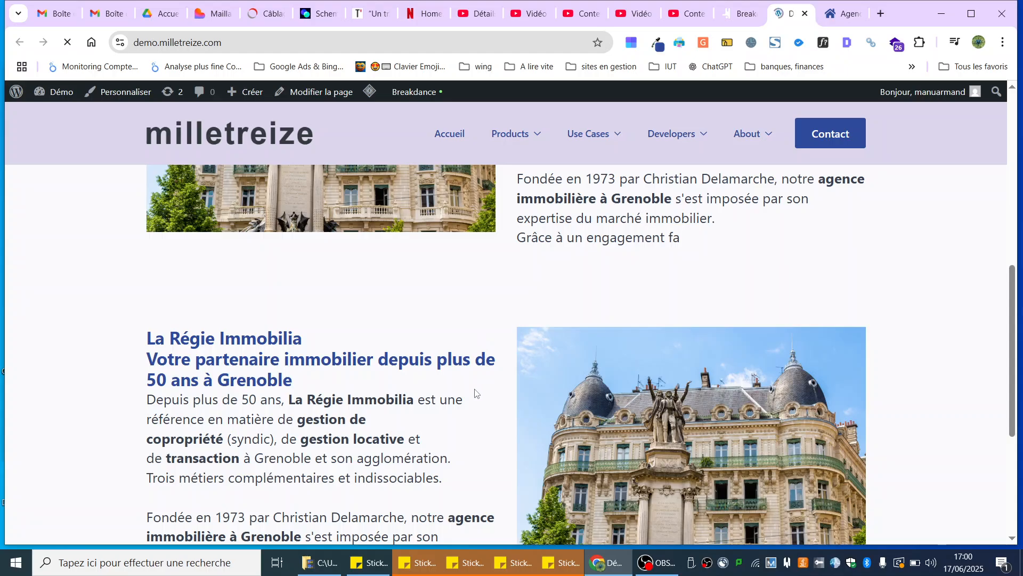
scroll(436, 344, down, 10)
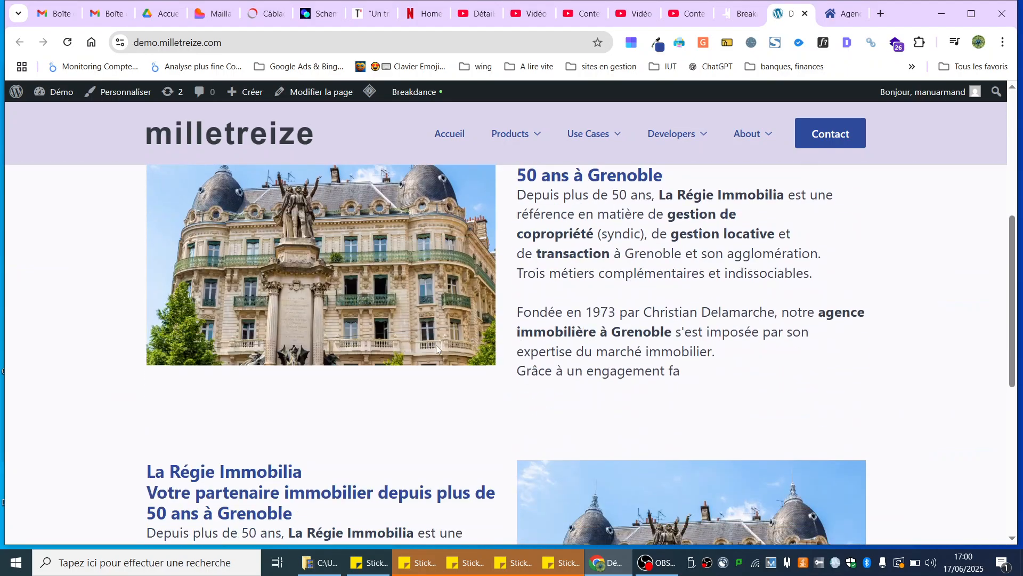
scroll(436, 345, down, 2)
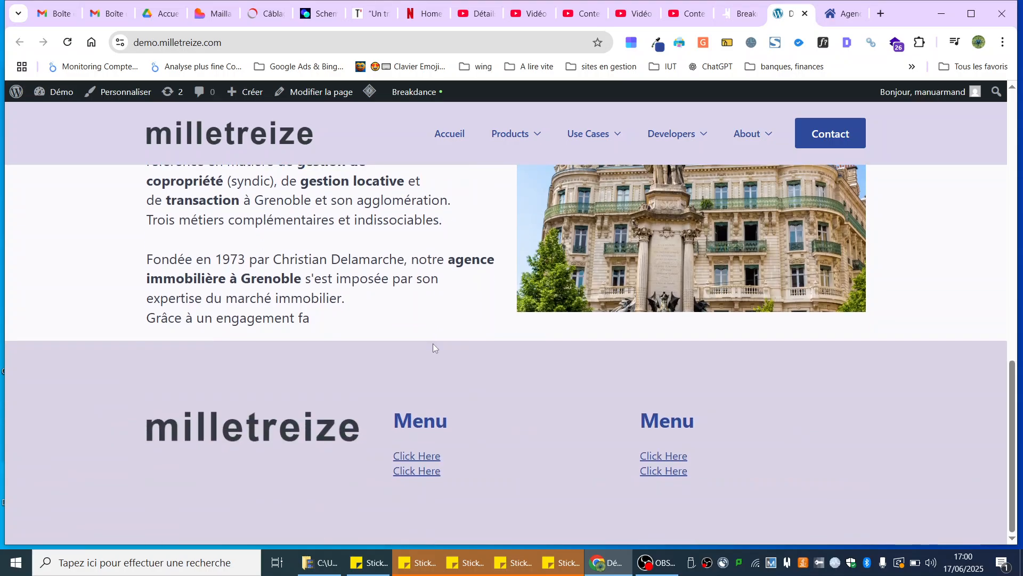
Step: Compare the Regie Immobilia home page's section layout with the two image-and-text sections on the demo site's frontend
scroll(433, 343, up, 12)
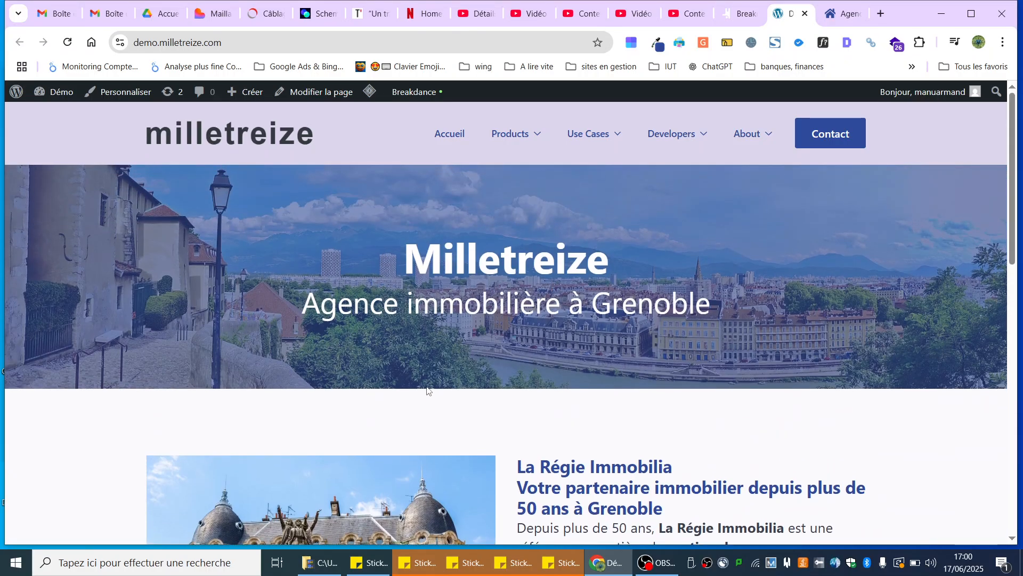
click(830, 21)
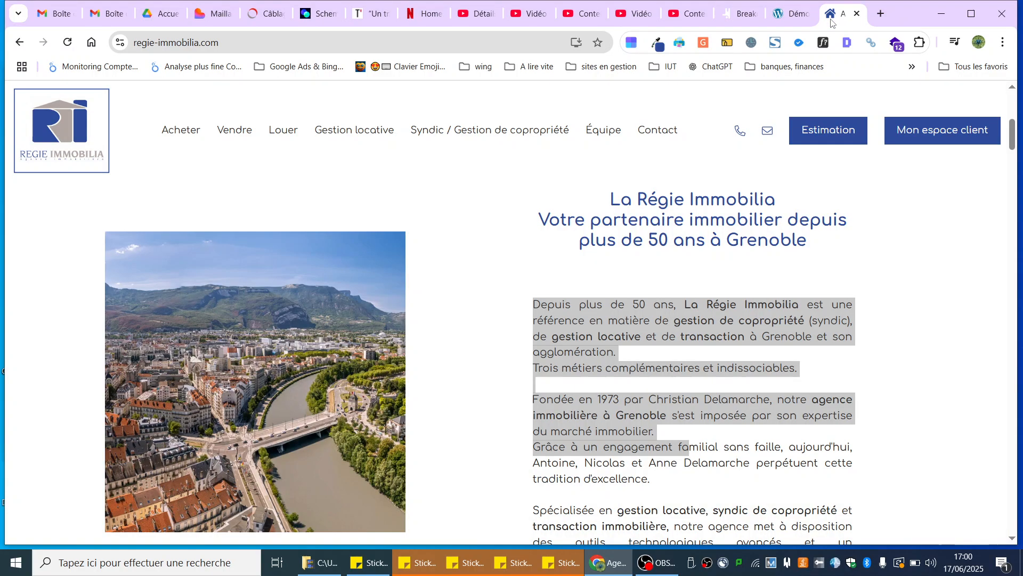
scroll(334, 299, down, 12)
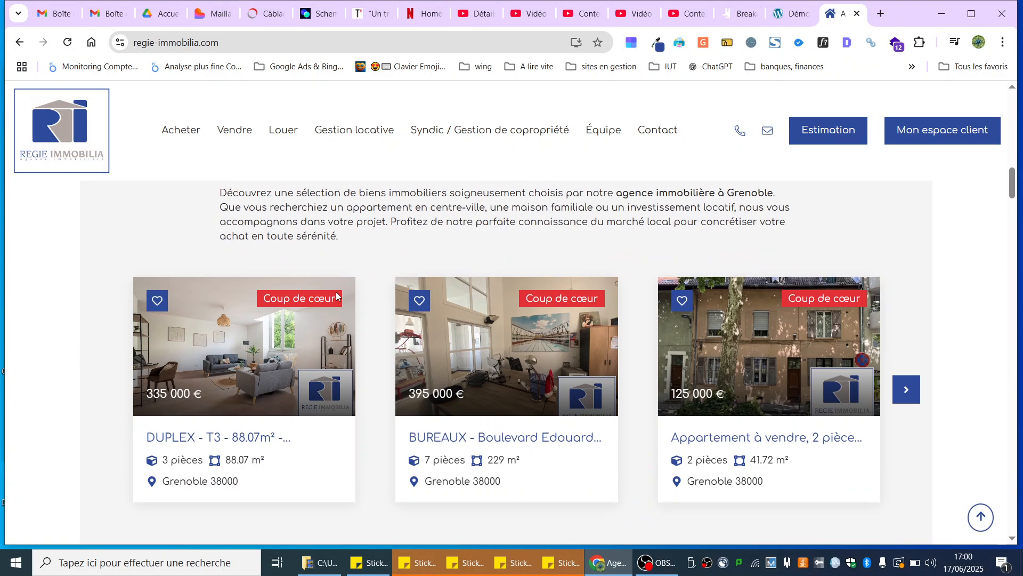
scroll(333, 296, up, 5)
scroll(334, 297, down, 12)
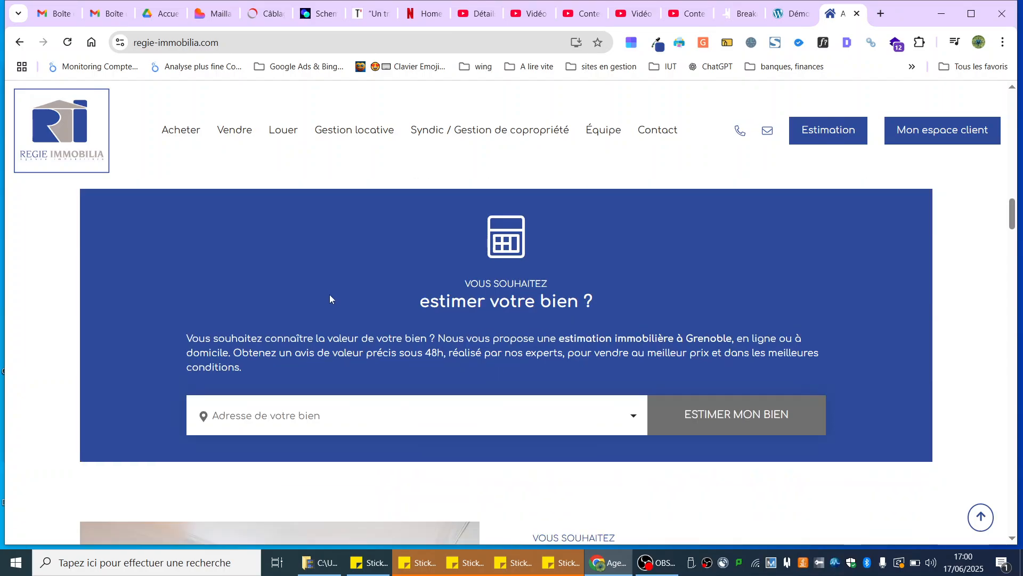
scroll(329, 290, down, 10)
scroll(330, 290, up, 5)
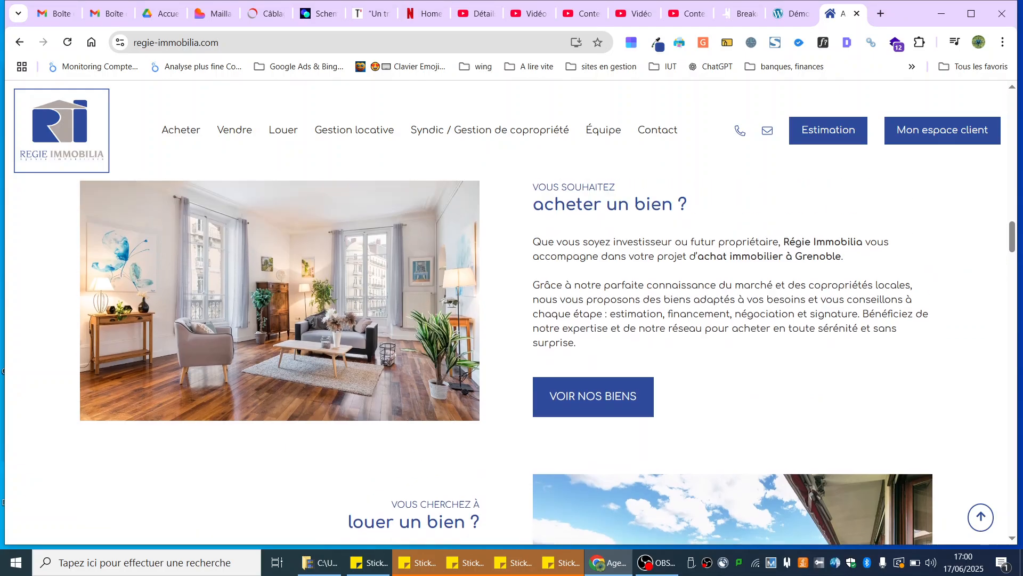
scroll(330, 292, up, 3)
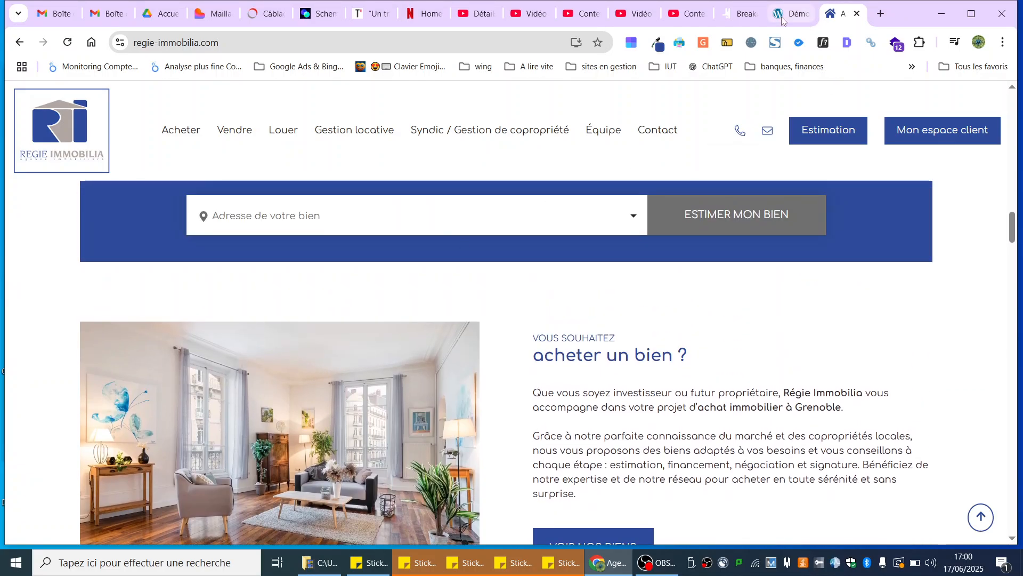
click(782, 20)
scroll(441, 350, down, 5)
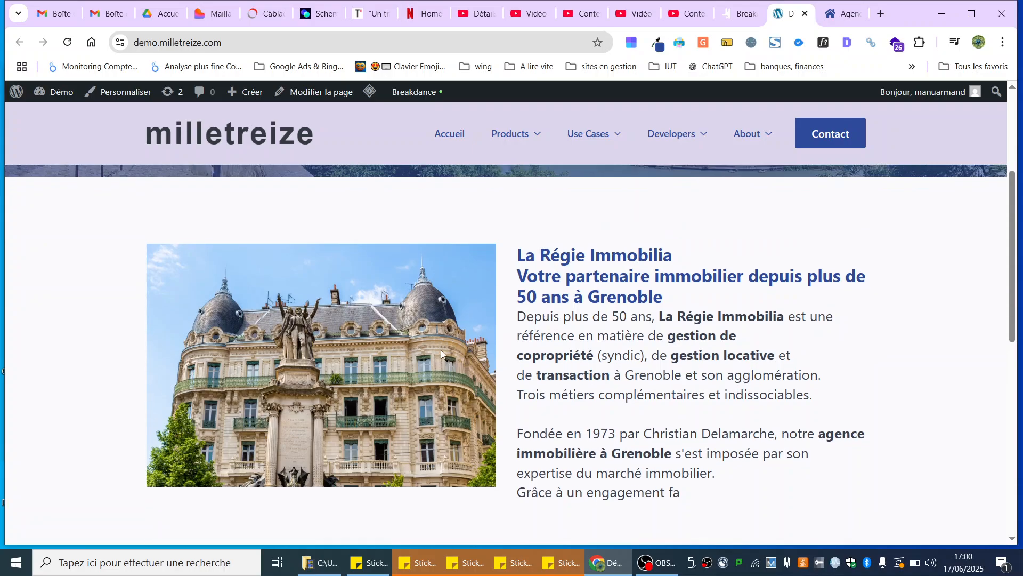
scroll(441, 350, down, 3)
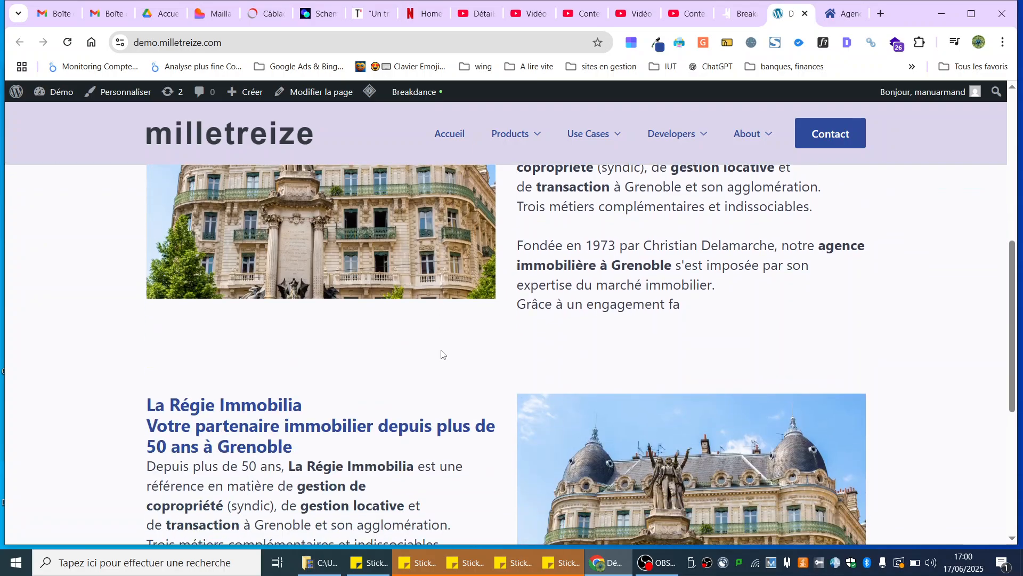
Step: Back in the builder, add a Button below the duplicated section's Rich Text and increase the spacing between the two
click(738, 20)
click(593, 294)
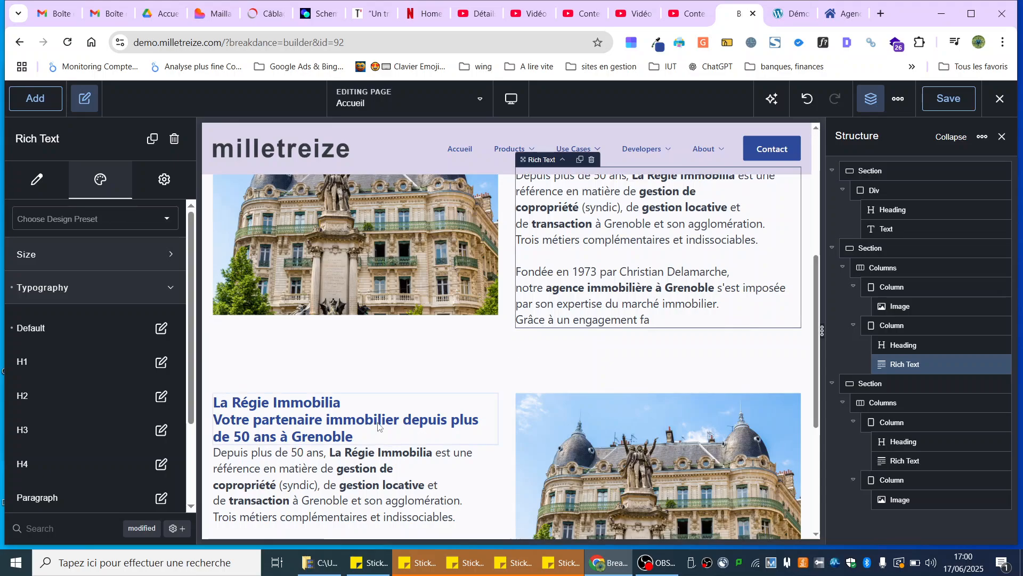
scroll(378, 426, down, 3)
click(326, 332)
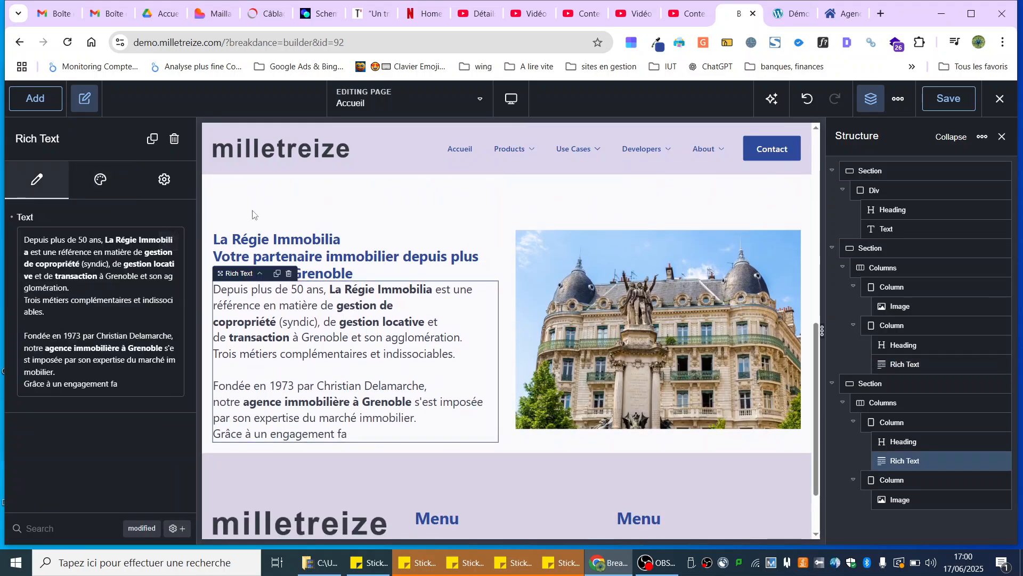
click(35, 98)
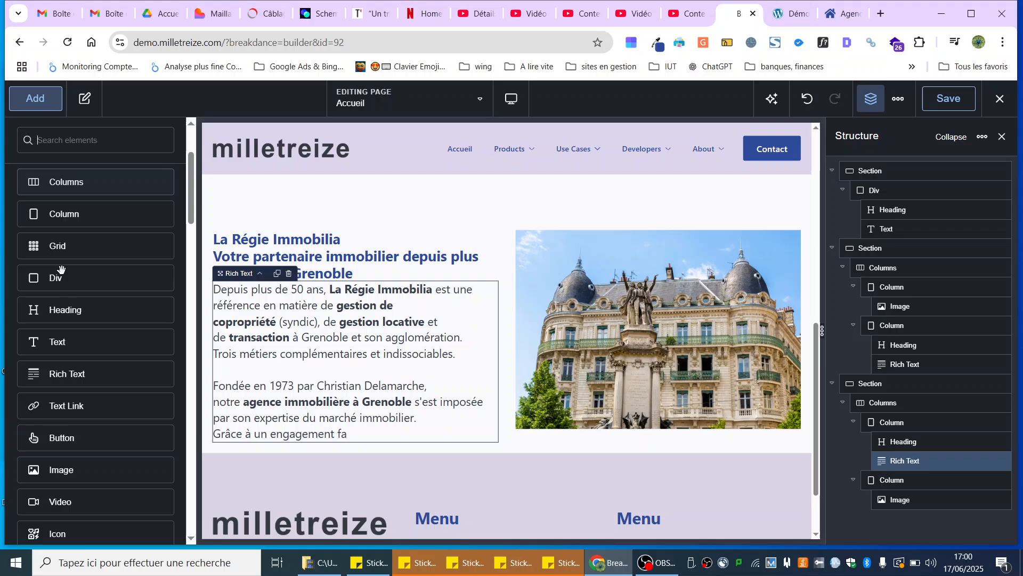
click(75, 437)
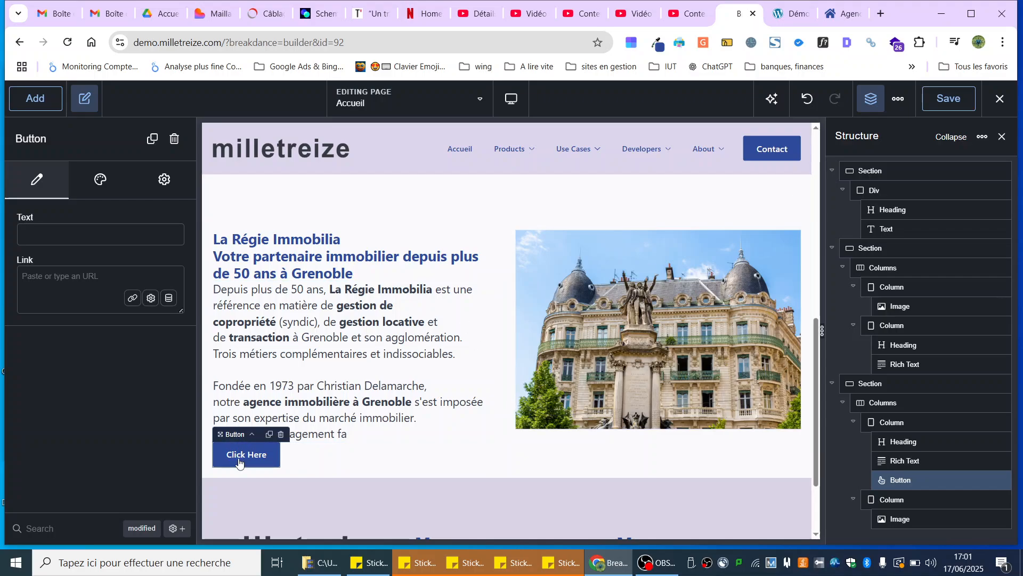
click(334, 407)
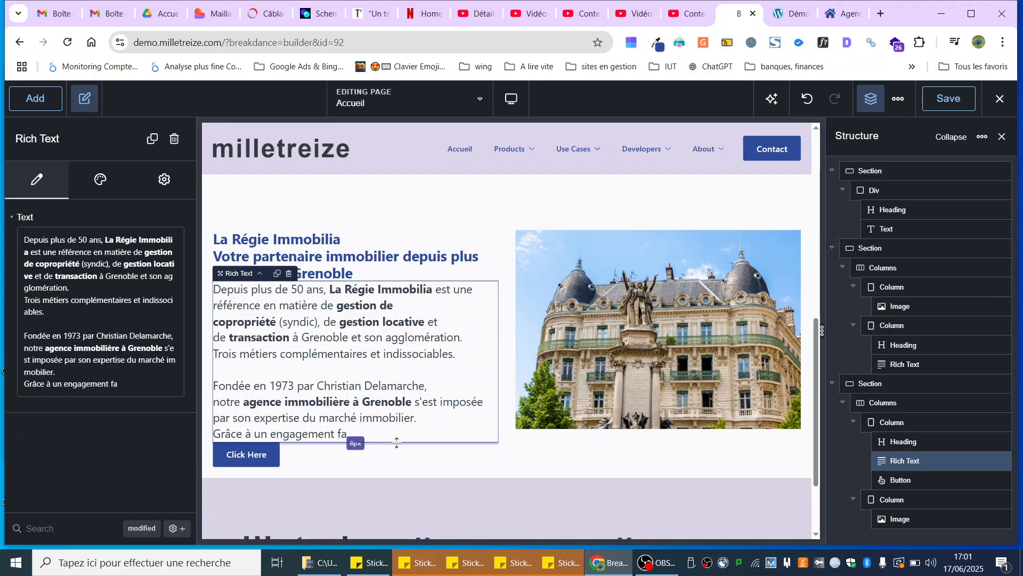
drag(397, 442, 405, 481)
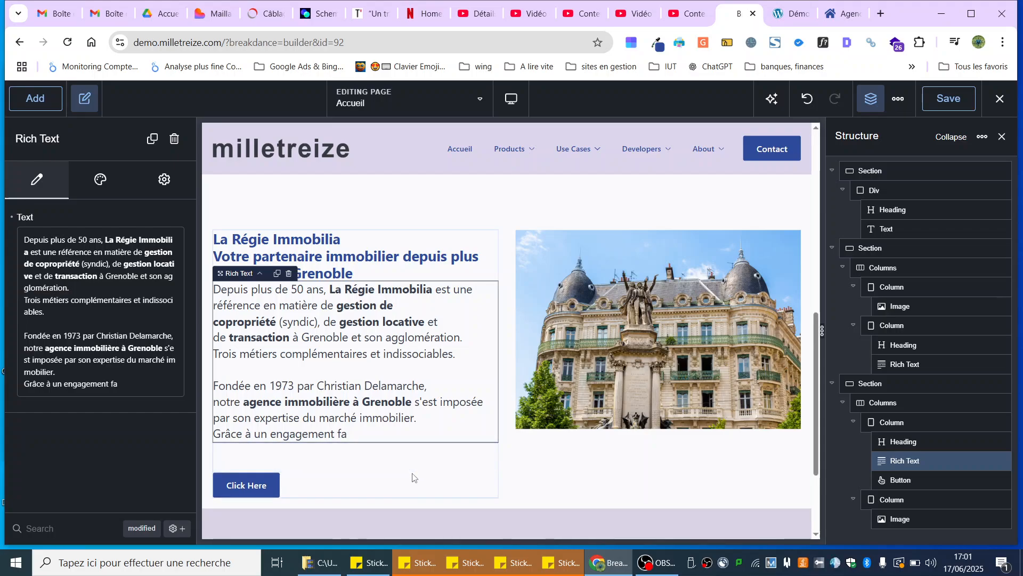
Step: Set the new button's text to "En savoir +" and save the page
click(250, 492)
click(157, 235)
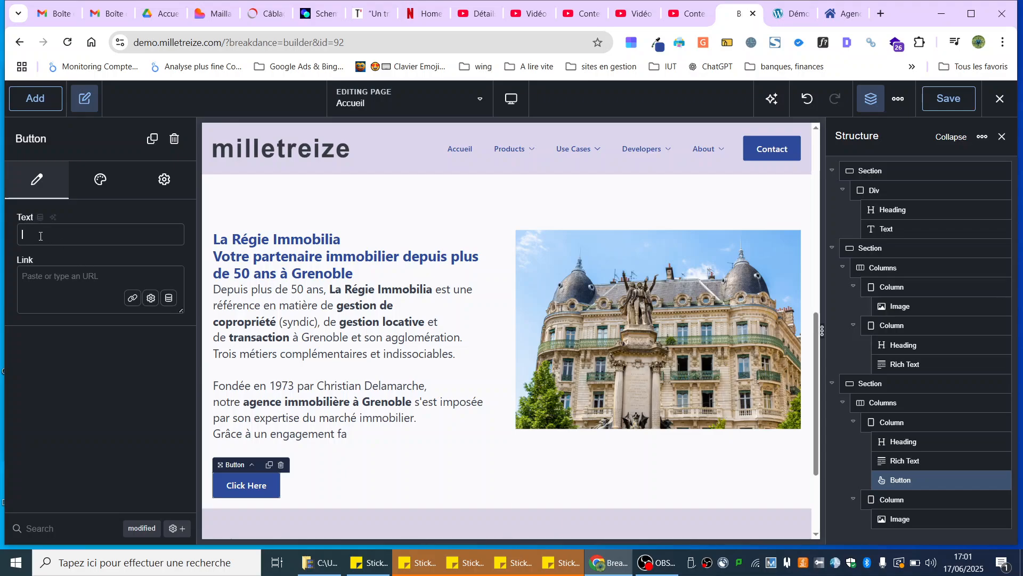
text(En savoir)
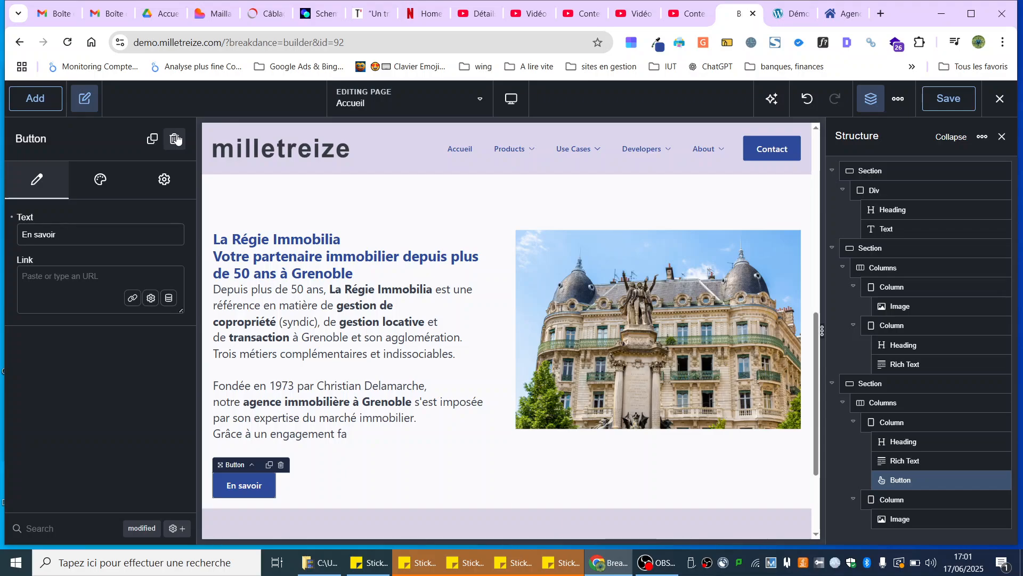
text( +)
click(51, 283)
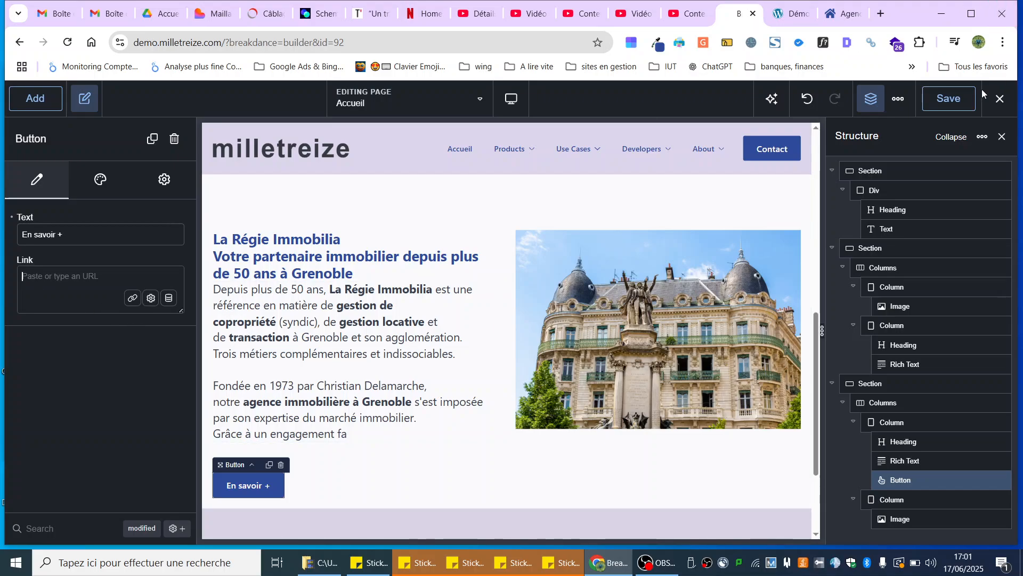
click(954, 102)
Step: Reload the demo site's frontend page and check the new button's appearance and its spacing above the footer
click(793, 14)
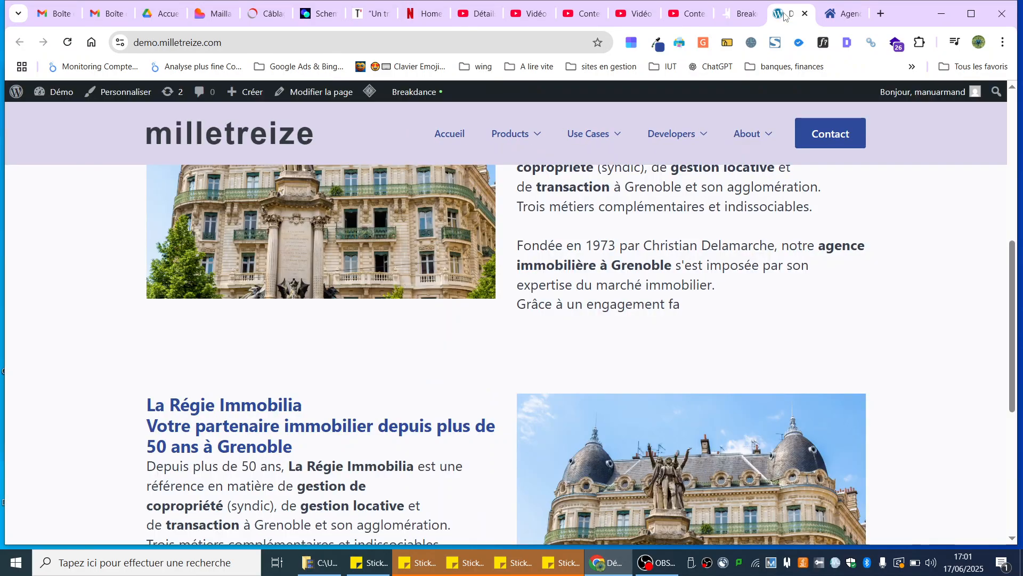
click(70, 44)
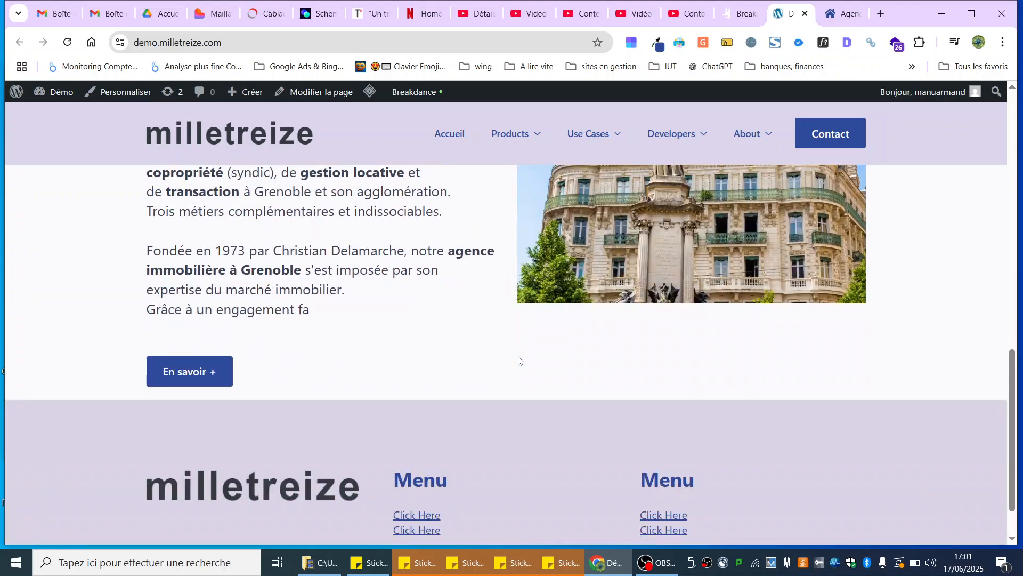
scroll(520, 360, down, 1)
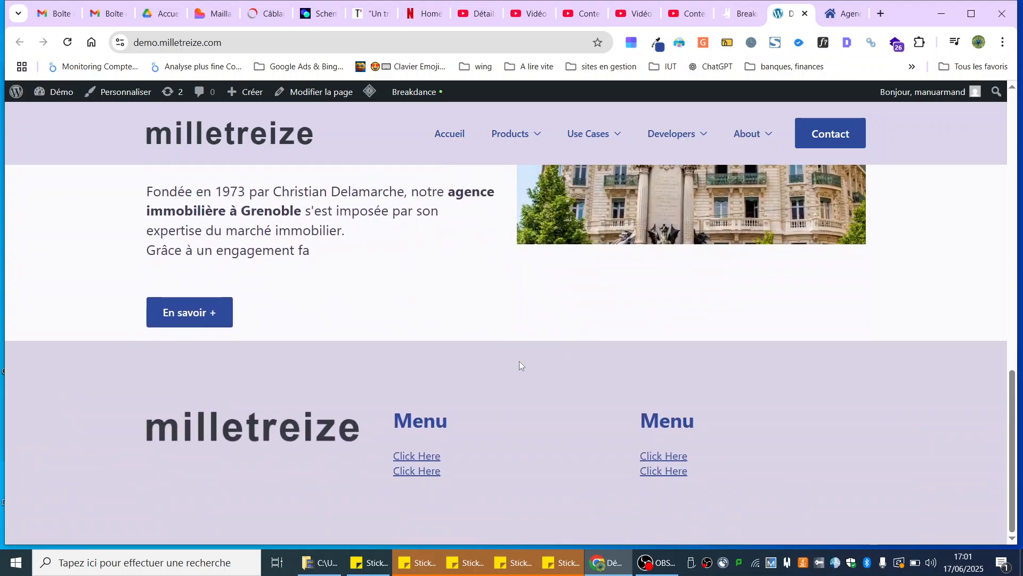
Step: Review the Regie Immobilia home page from the buying section through the key figures and team to the rental listings
click(831, 5)
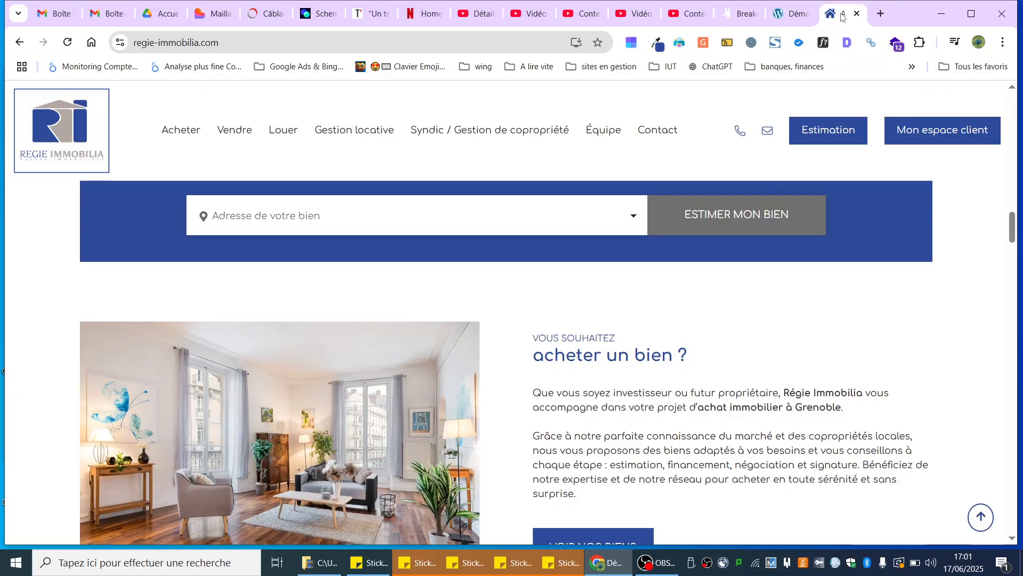
scroll(478, 476, down, 6)
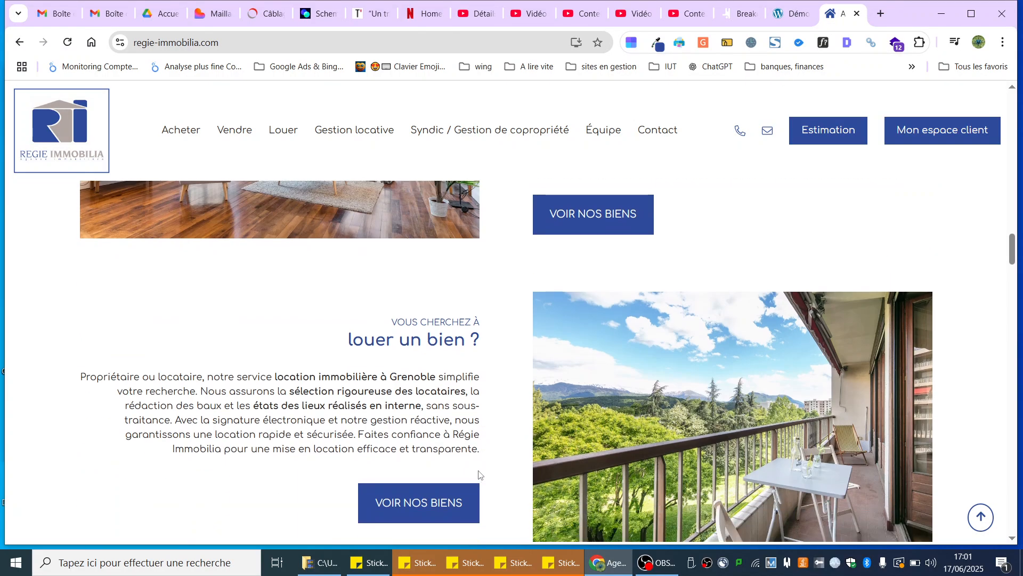
scroll(479, 473, down, 7)
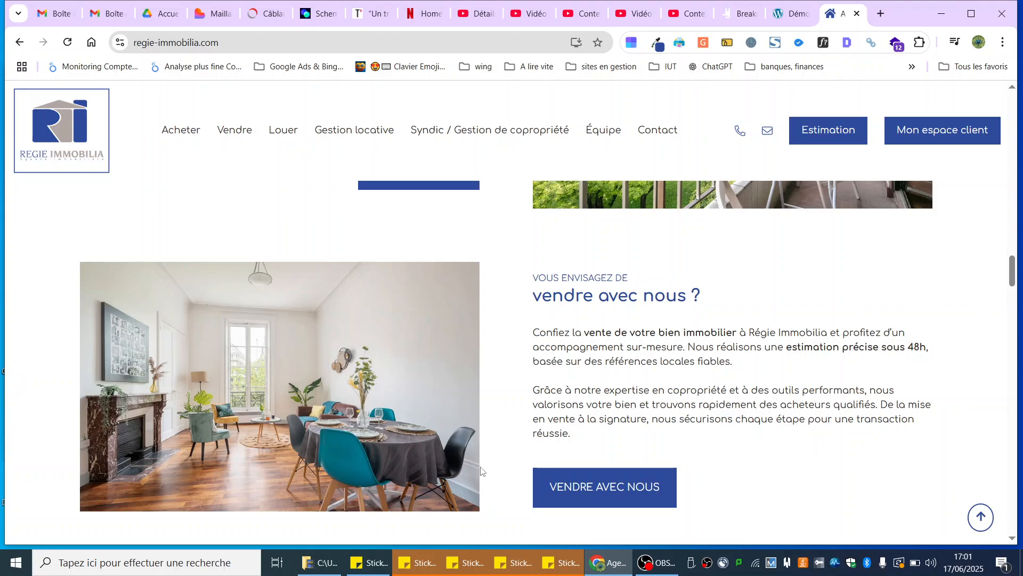
scroll(482, 470, down, 4)
scroll(482, 470, down, 4)
scroll(482, 465, down, 6)
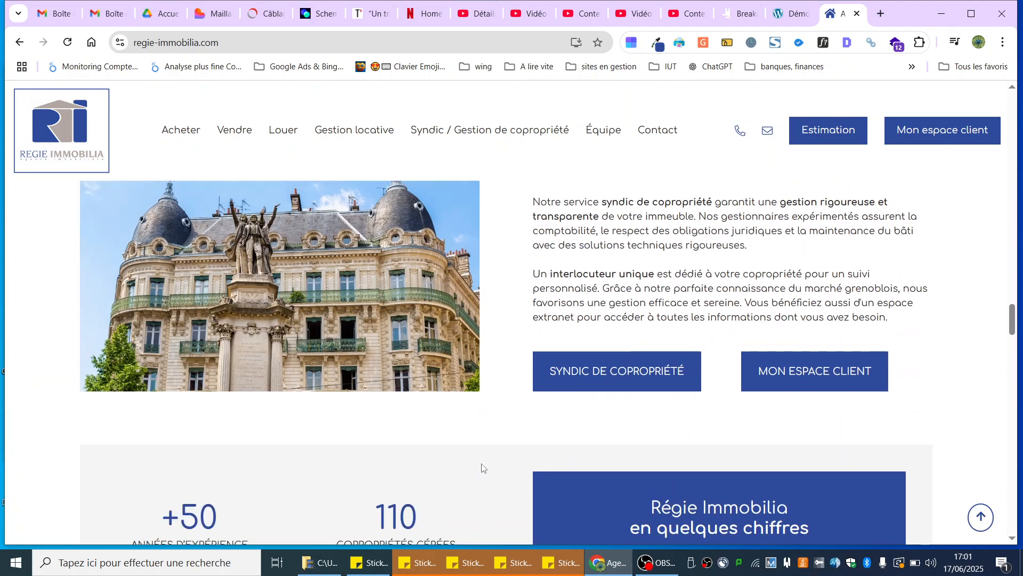
scroll(481, 465, down, 6)
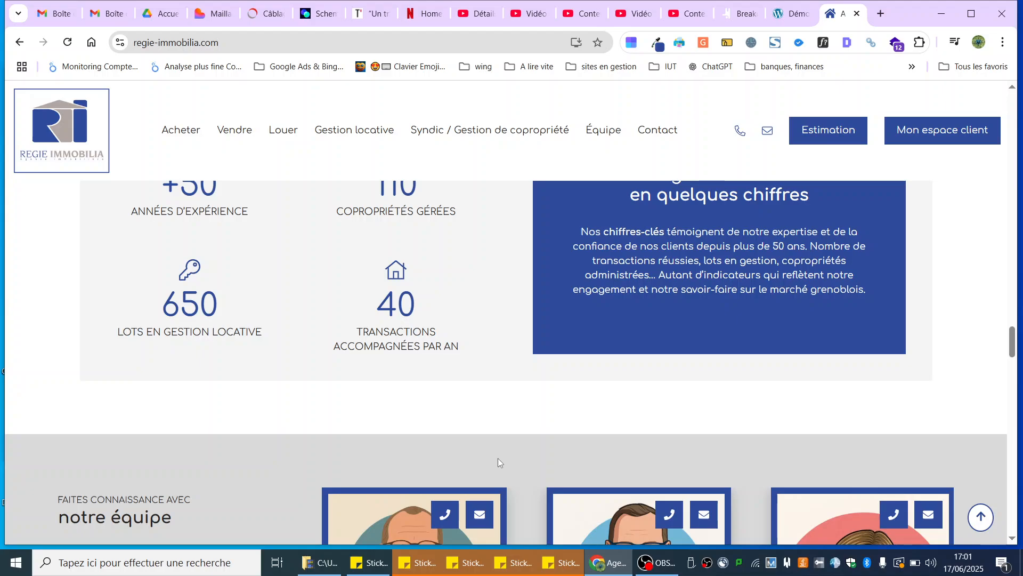
scroll(500, 457, down, 15)
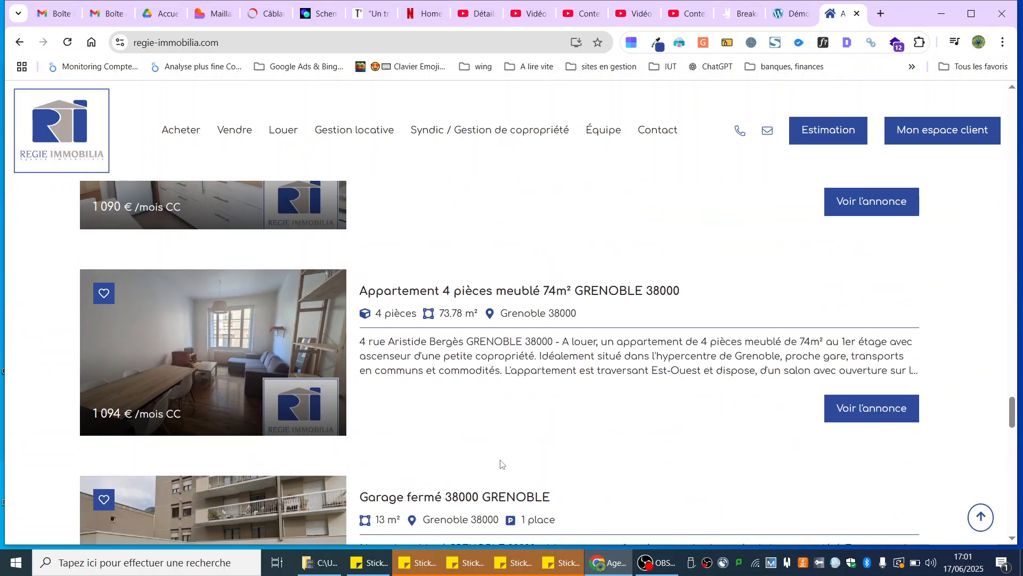
Step: Examine the layout of the latest rental listings and the contact form on the Regie Immobilia home page
scroll(502, 470, up, 6)
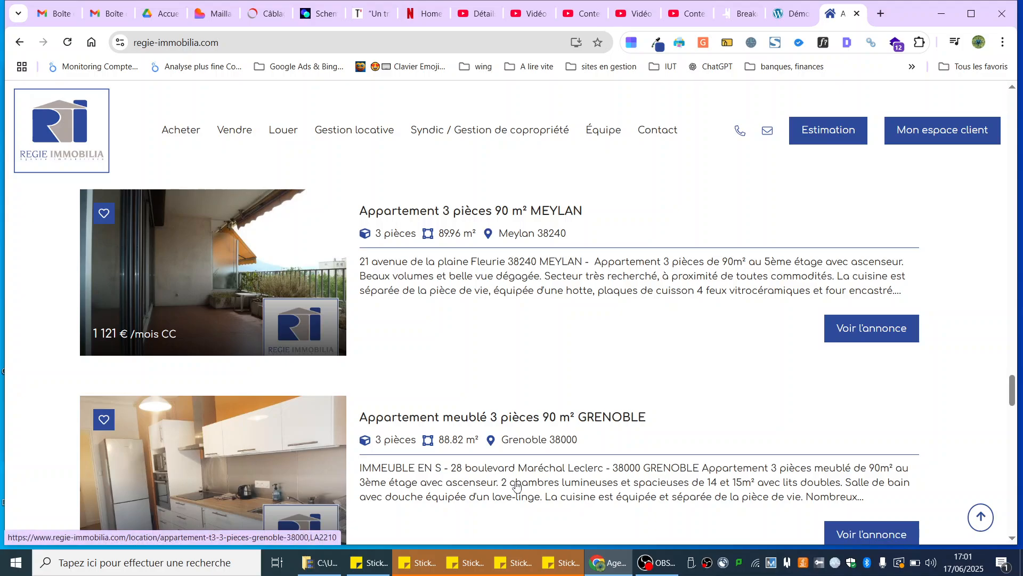
scroll(514, 485, up, 4)
scroll(516, 486, up, 1)
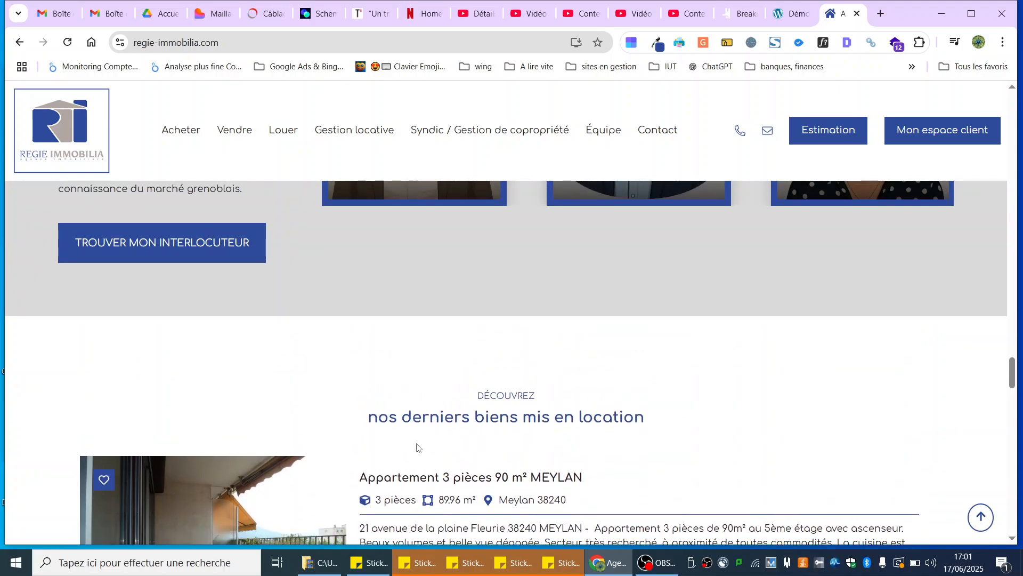
scroll(328, 454, down, 3)
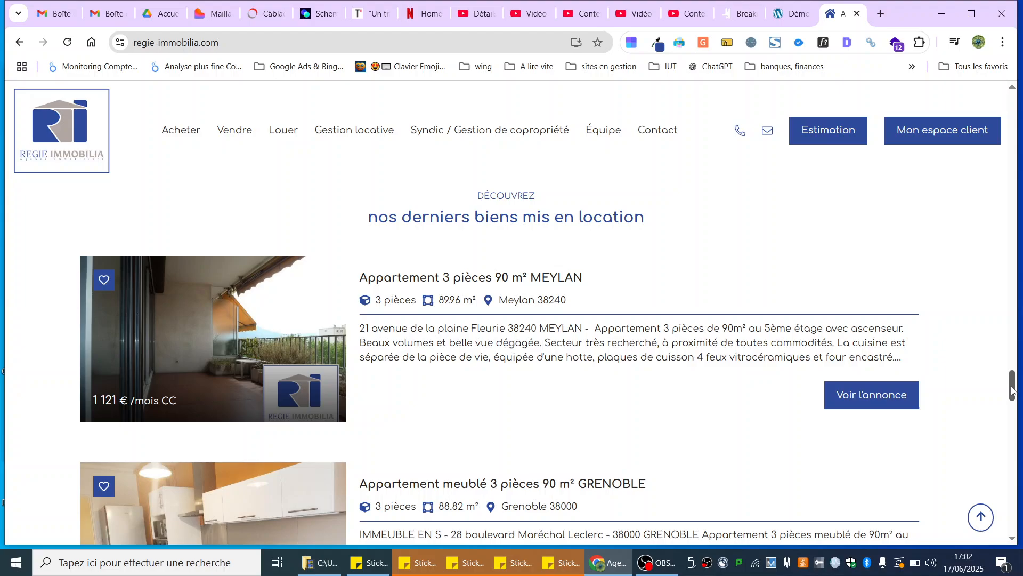
drag(1012, 391, 1012, 396)
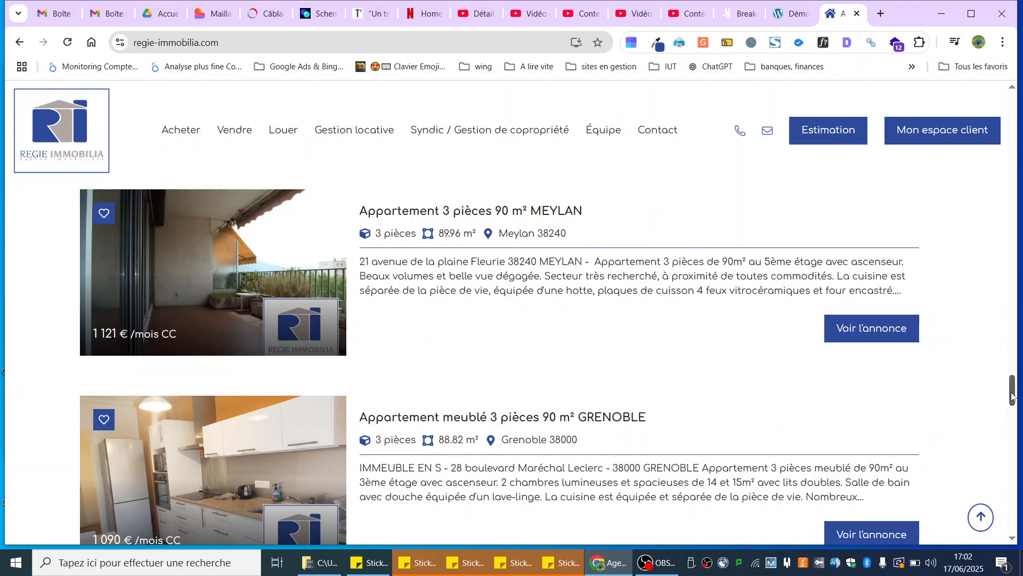
drag(1013, 396, 1021, 479)
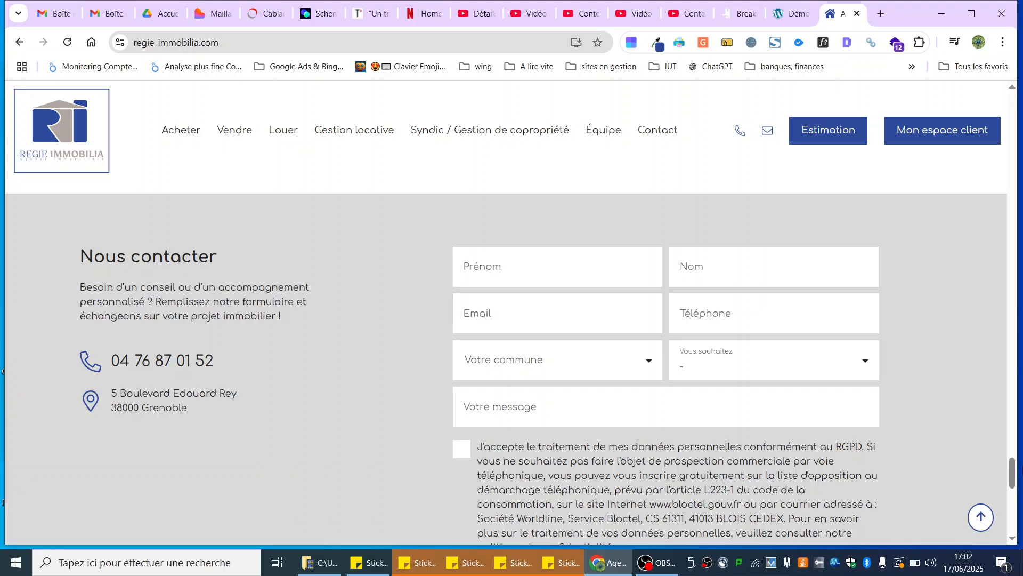
mouse_move(1019, 470)
mouse_down()
mouse_move(1019, 513)
mouse_move(1019, 464)
mouse_move(1019, 476)
mouse_up()
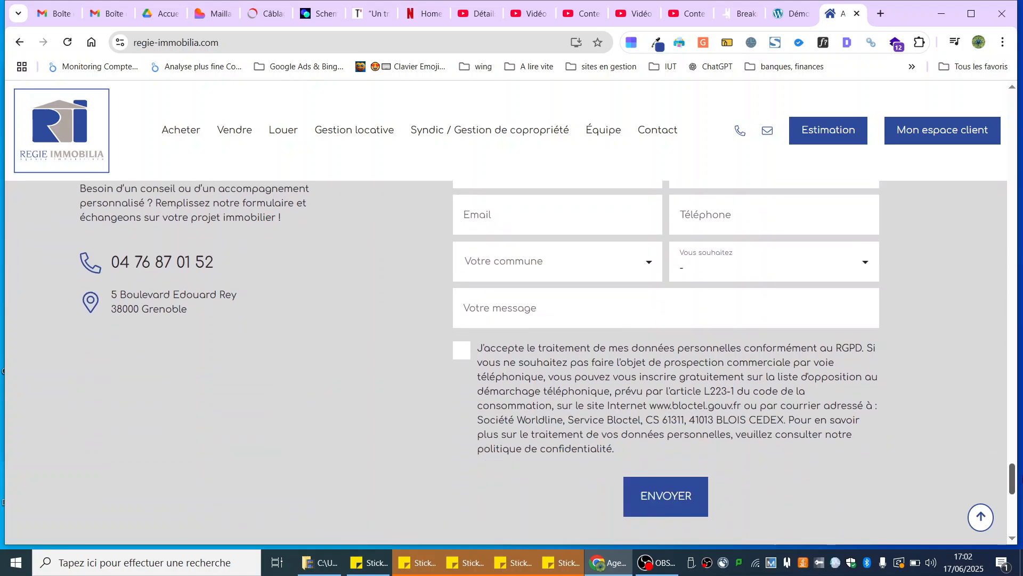
Step: Examine the Regie Immobilia rental page down to its property alert form, and open the syndic page
click(280, 133)
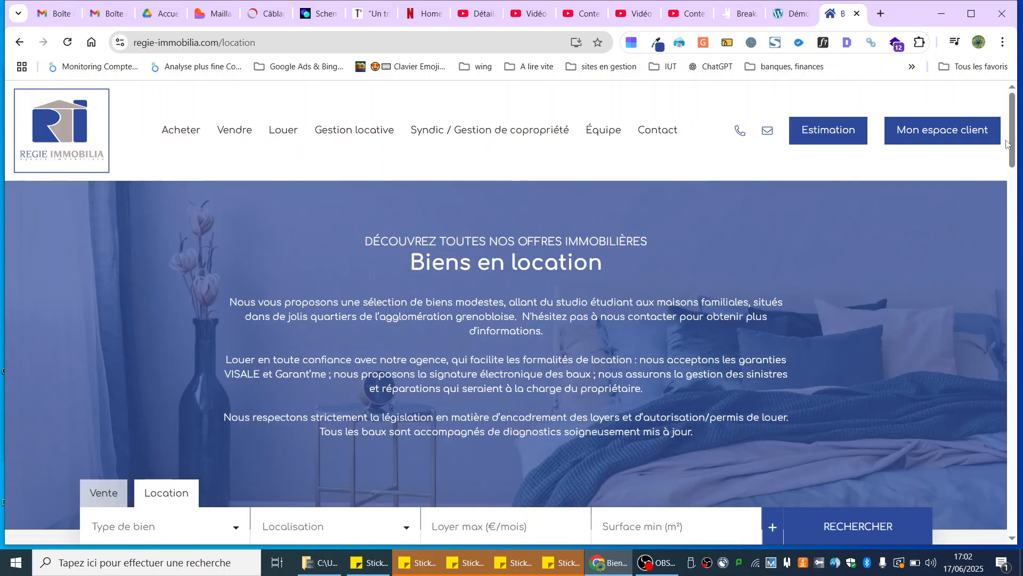
drag(1014, 144, 1003, 413)
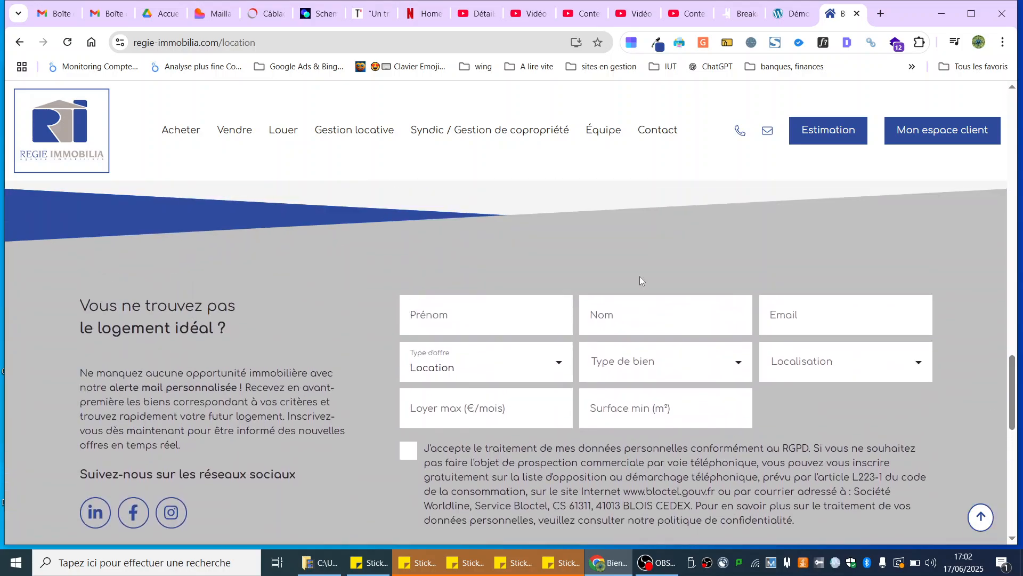
click(434, 133)
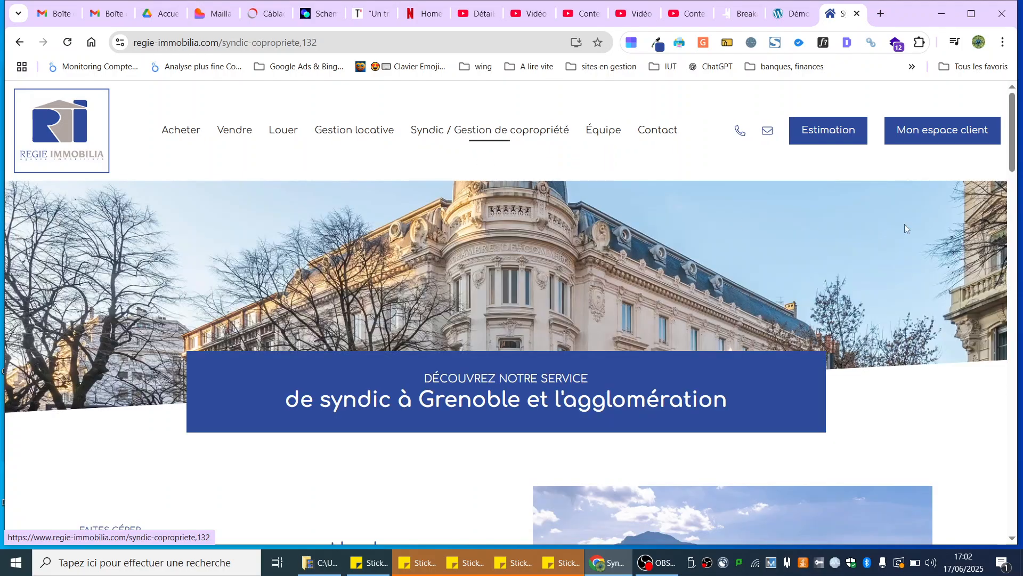
Step: Switch to the Breakdance builder, save the Accueil page and open the footer template for editing
drag(1015, 257, 1020, 256)
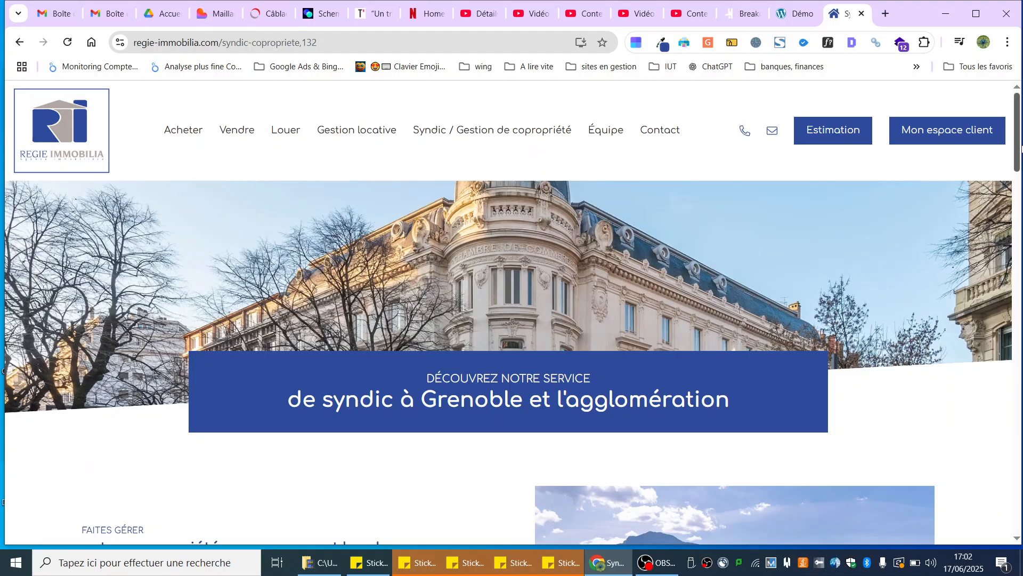
drag(1019, 144, 954, 134)
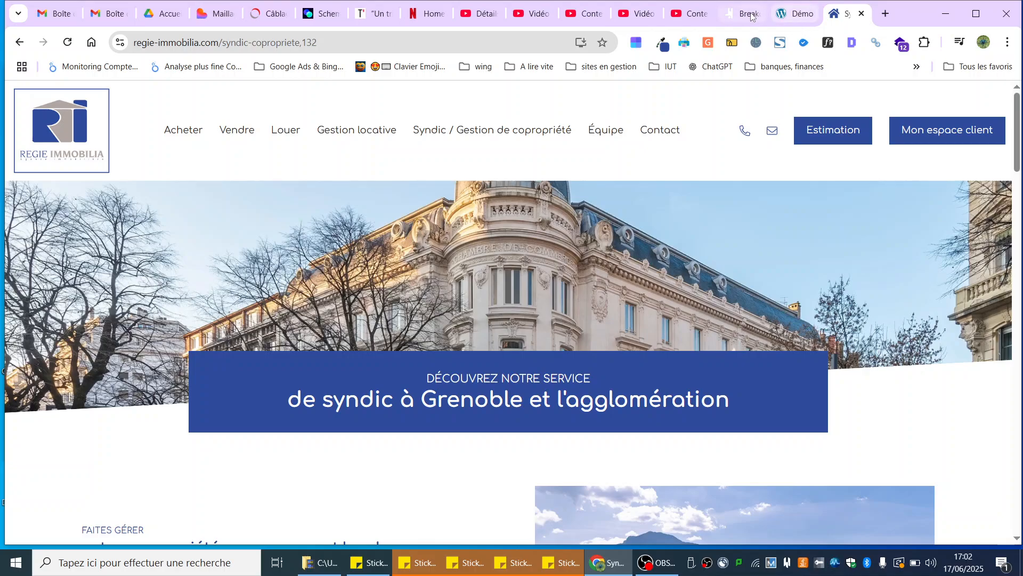
click(742, 15)
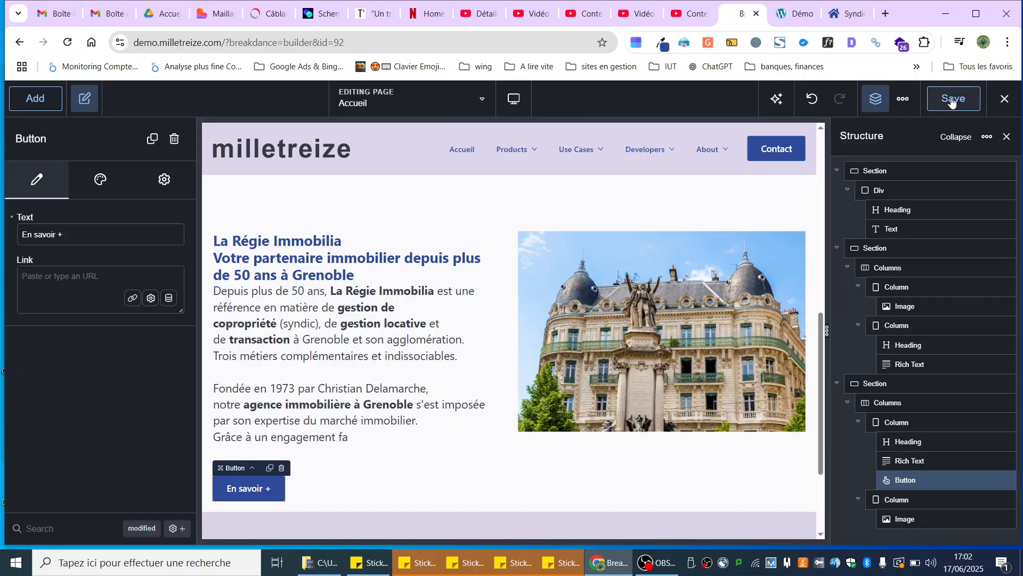
click(953, 100)
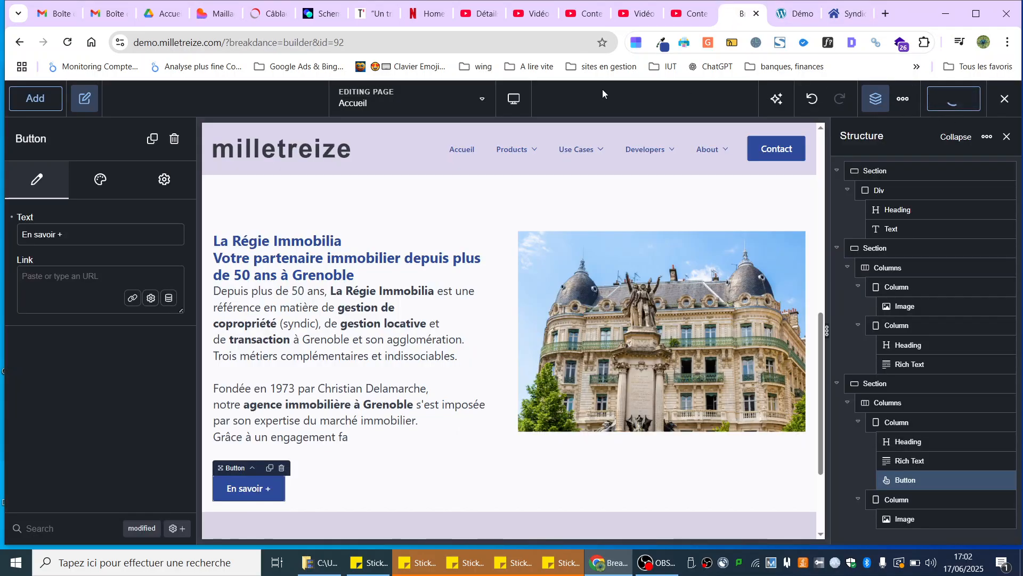
click(387, 101)
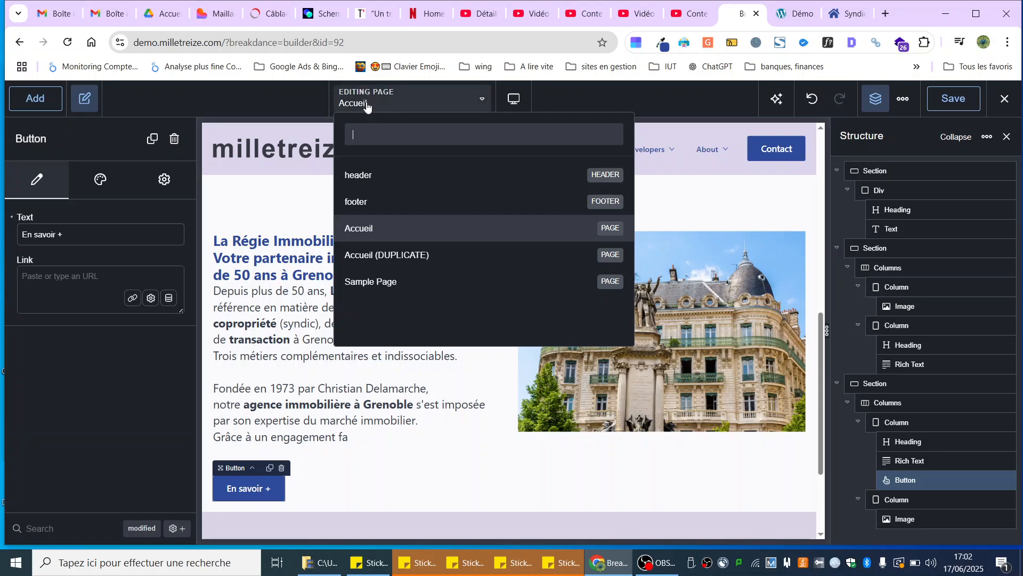
click(355, 202)
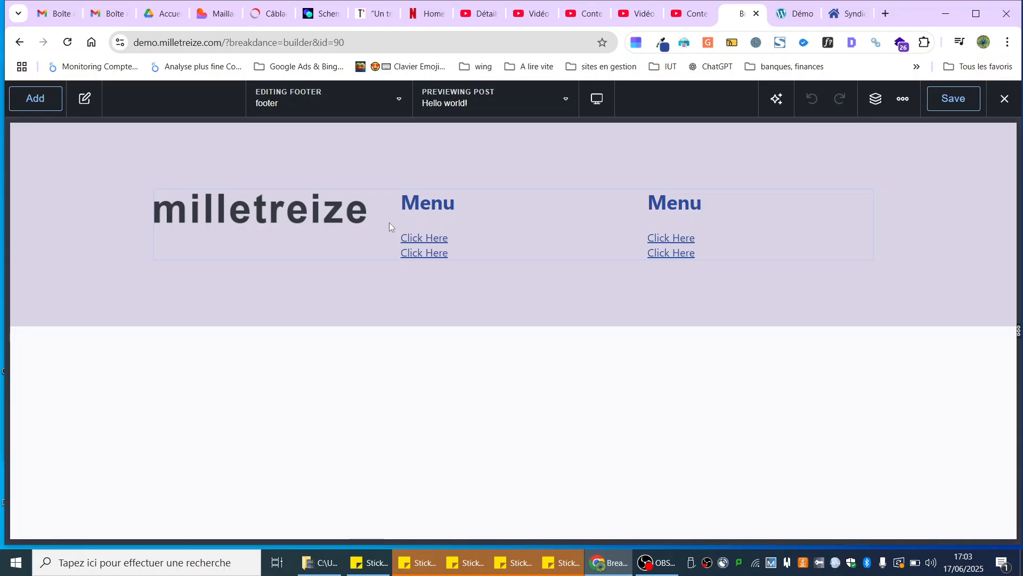
Step: Examine the footer of the Regie Immobilia syndic page and return to the Breakdance footer template
click(847, 13)
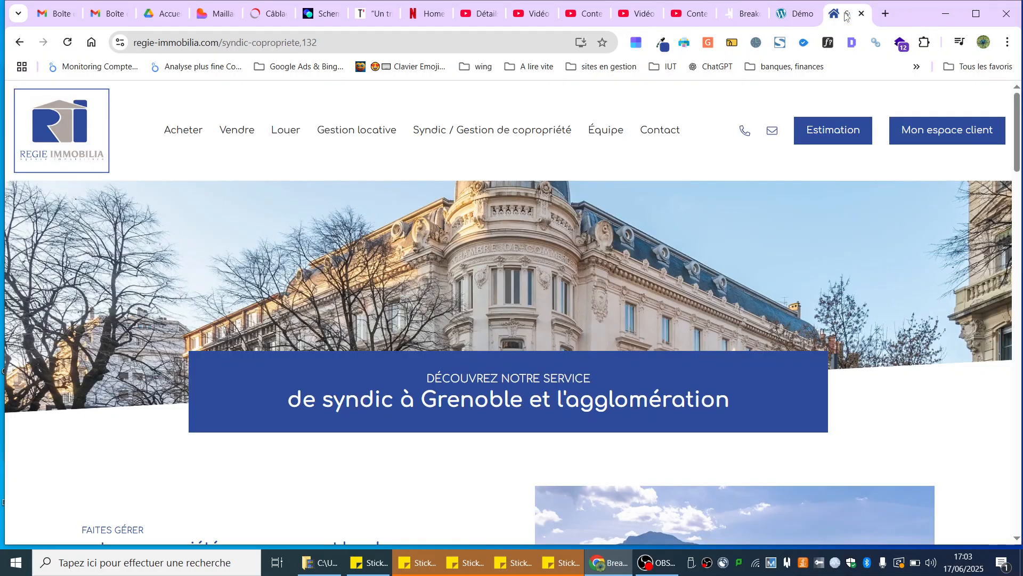
scroll(346, 425, down, 5)
scroll(347, 425, down, 10)
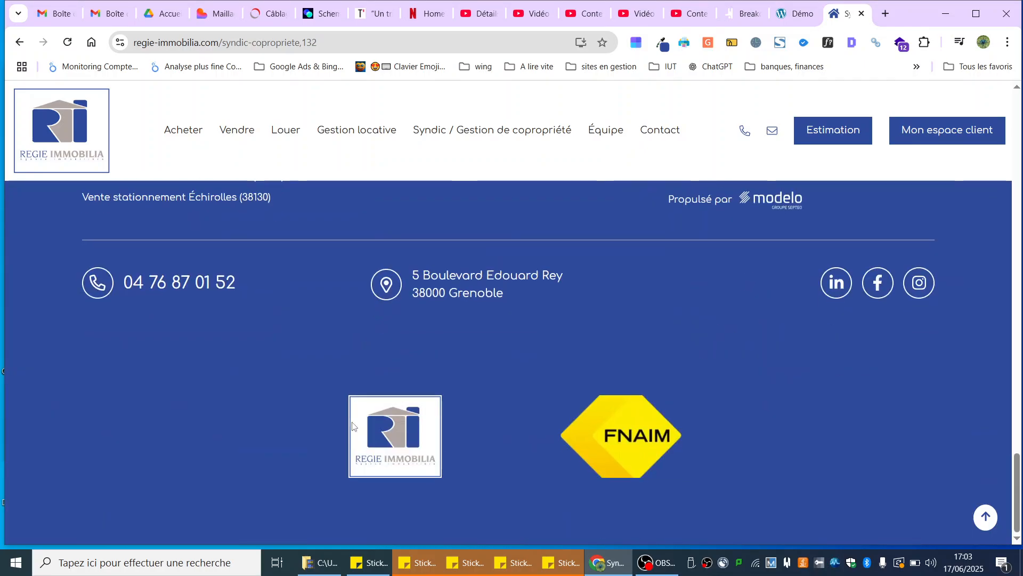
scroll(245, 417, up, 5)
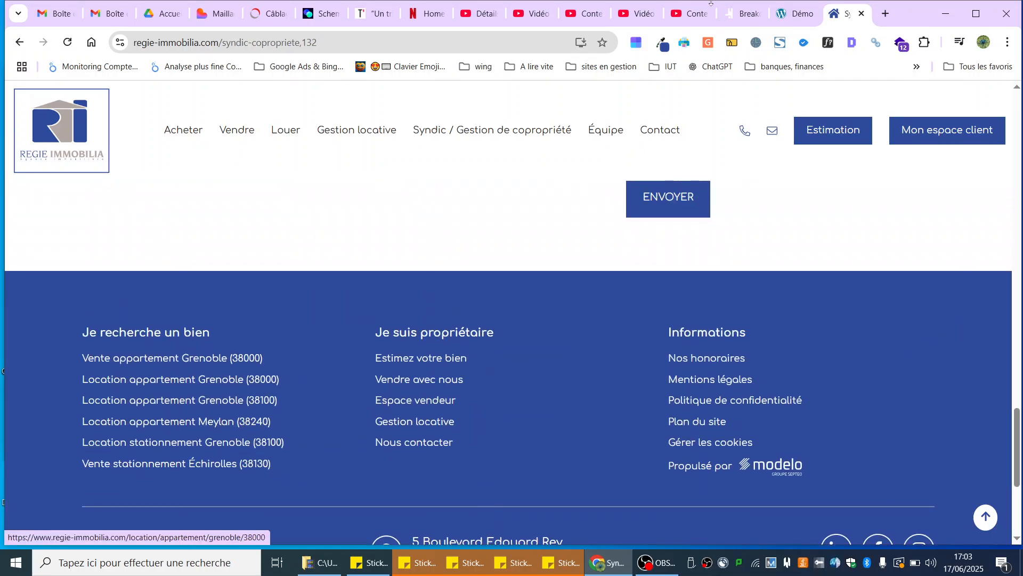
click(732, 10)
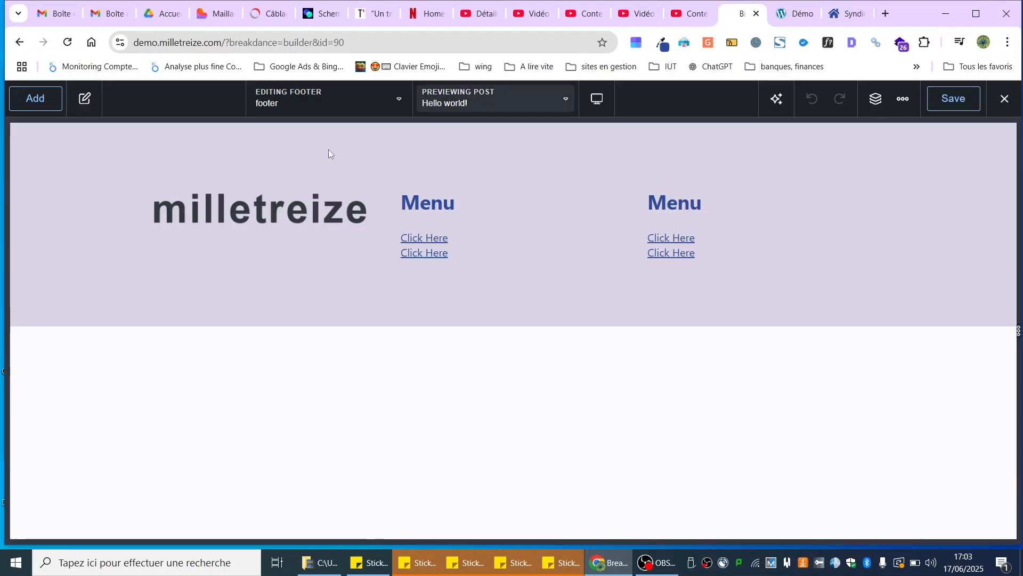
Step: Try the brand blue #2E4B9B as the background colour of the footer section
click(38, 159)
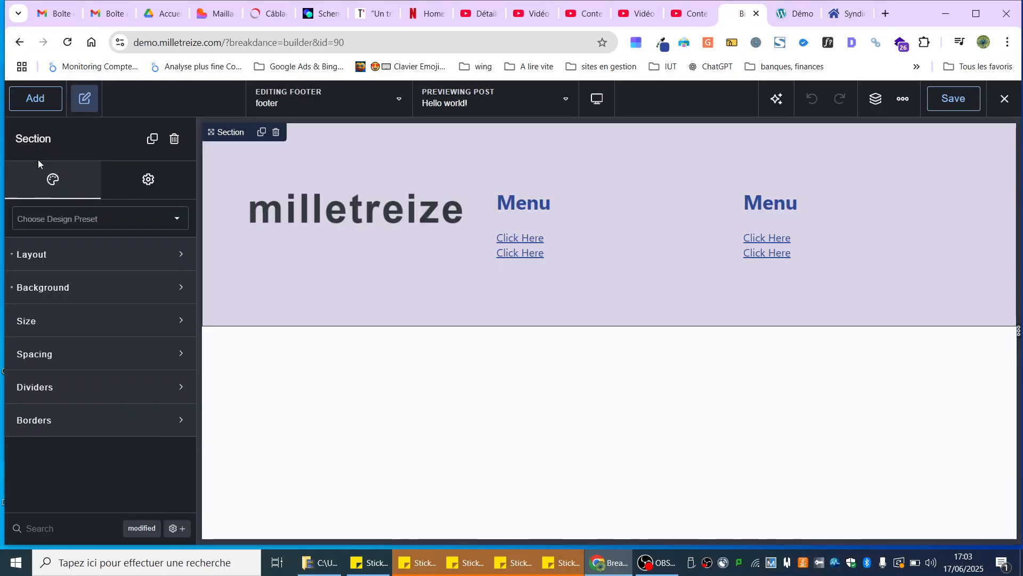
click(46, 288)
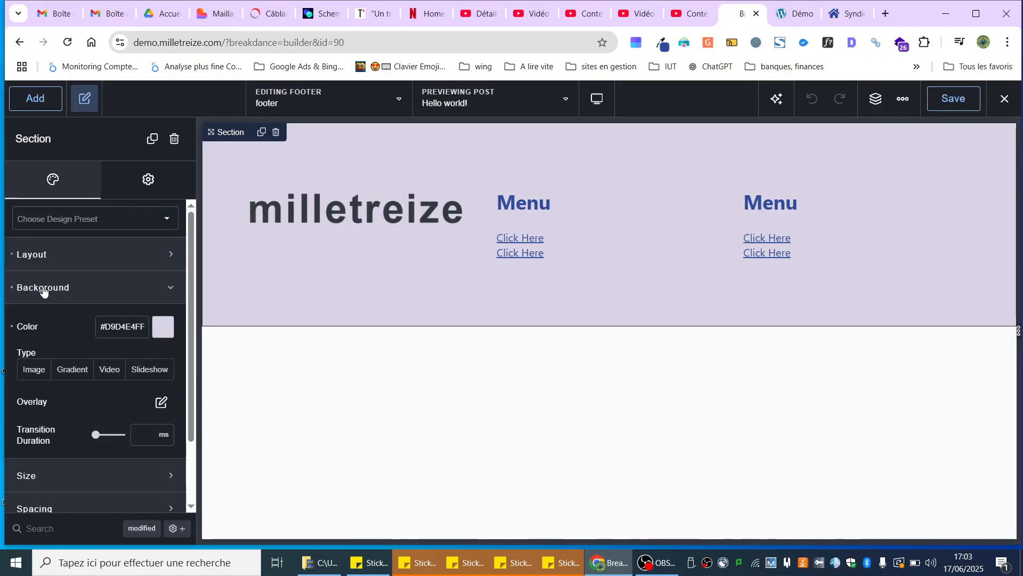
click(11, 326)
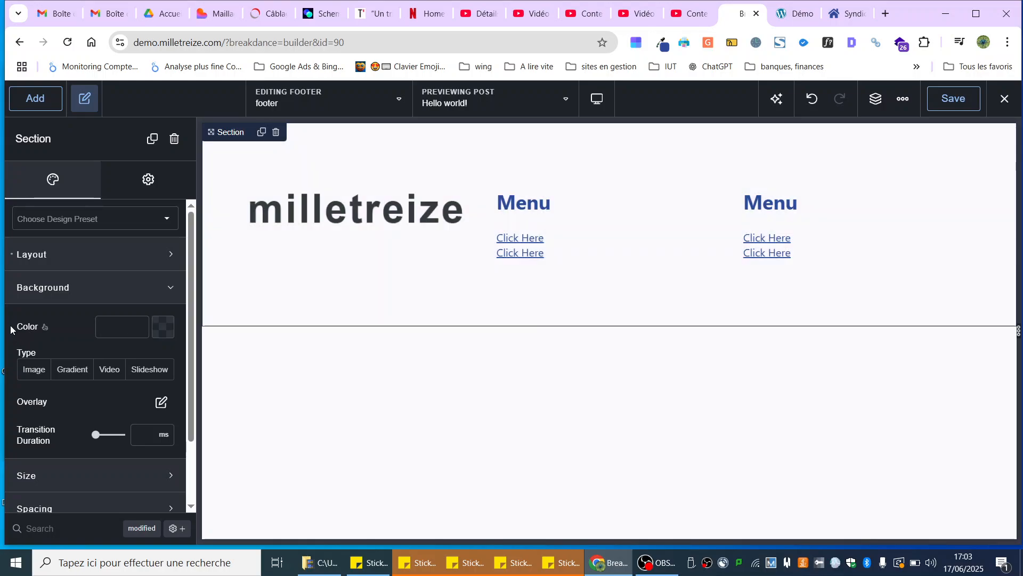
click(168, 329)
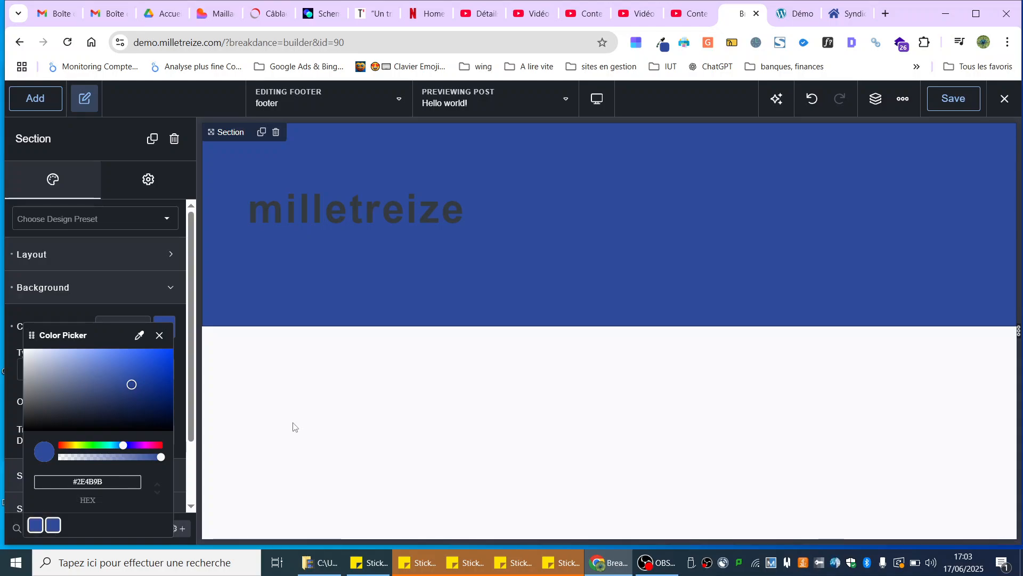
Step: Remove the background colour from the footer section containing the logo and menus
click(326, 212)
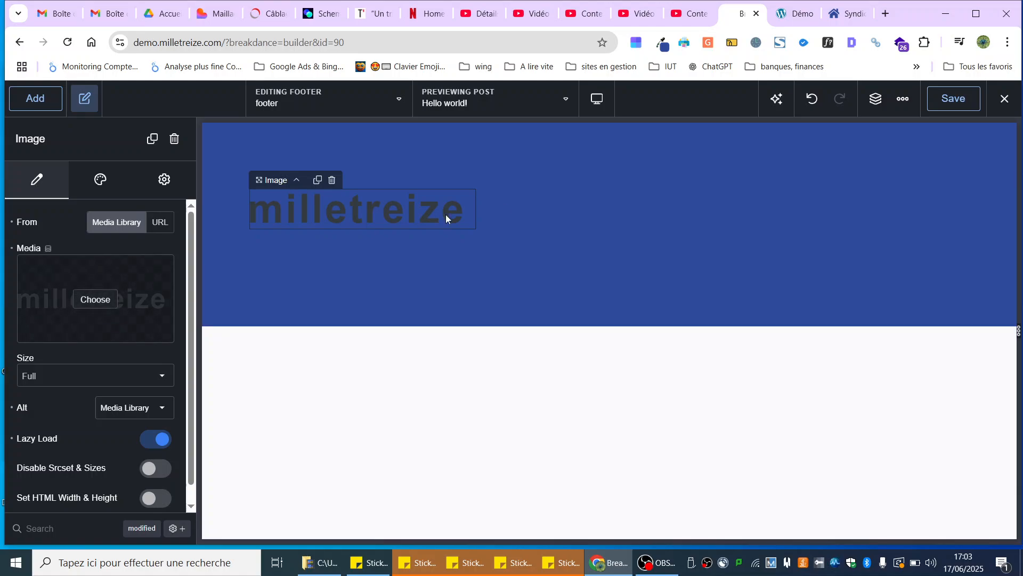
click(570, 216)
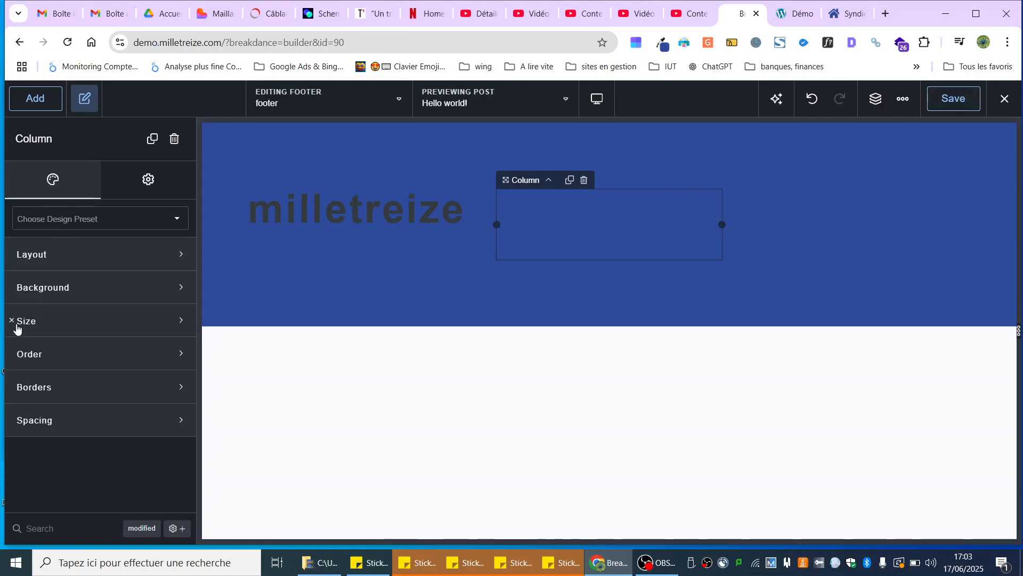
click(277, 153)
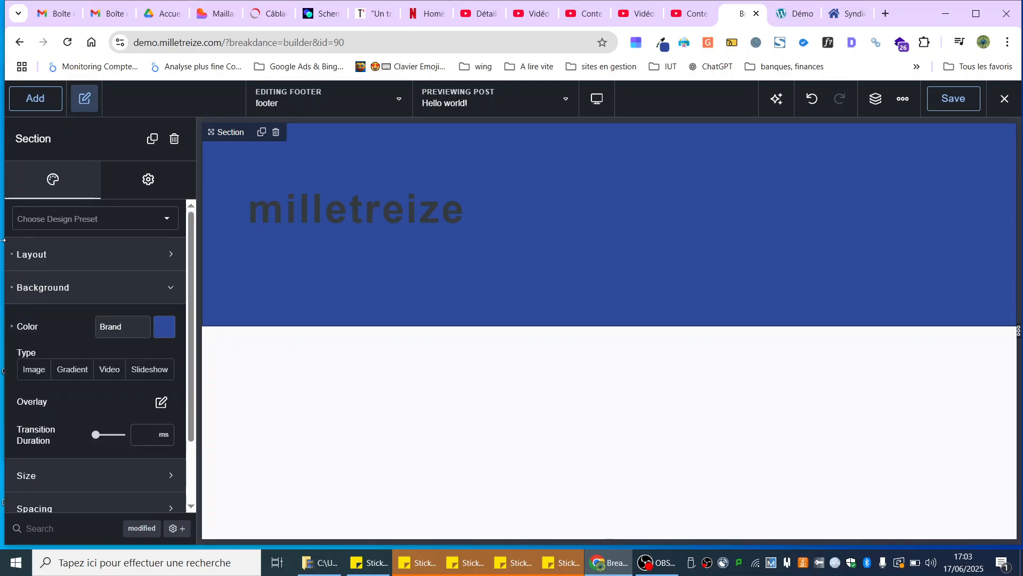
click(10, 327)
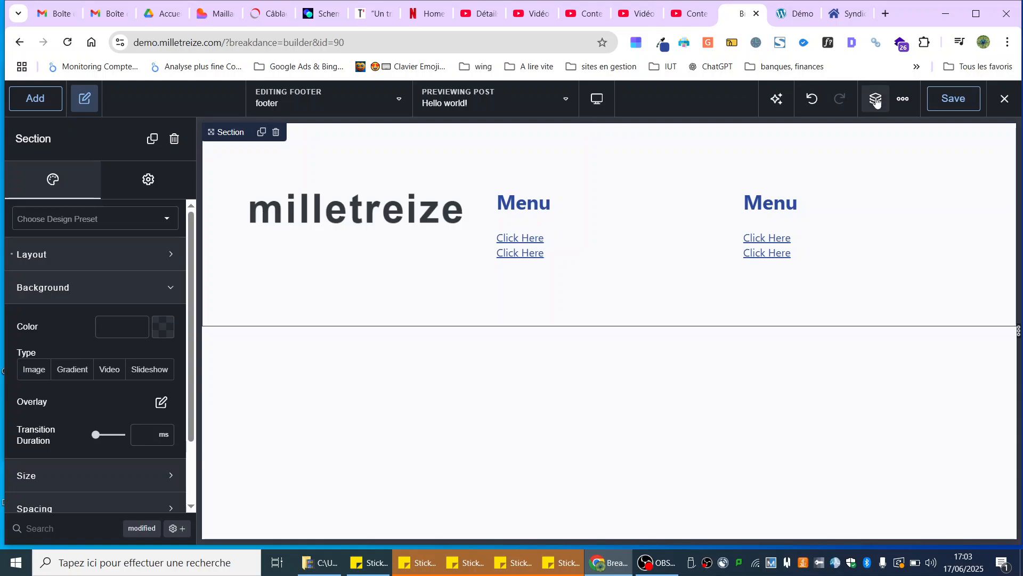
Step: Examine the layout of the Contactez-nous section and its form on the Regie Immobilia syndic page
click(846, 15)
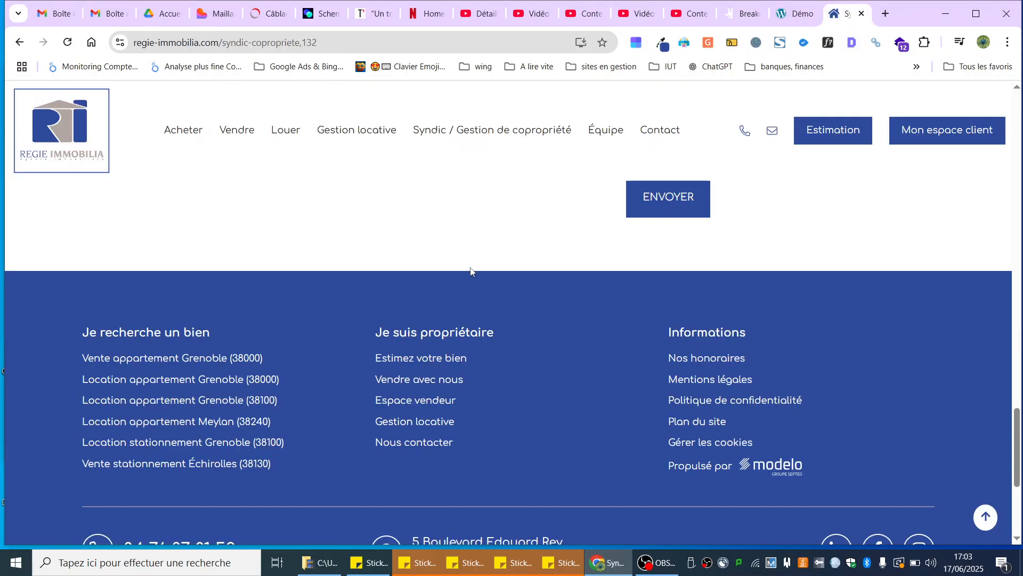
scroll(470, 271, up, 12)
scroll(450, 290, down, 6)
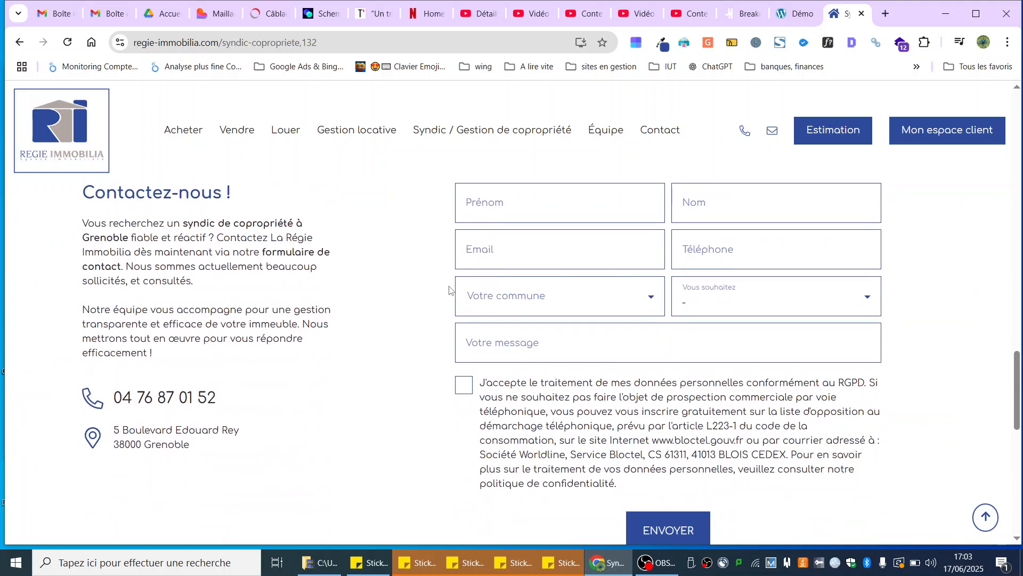
scroll(450, 290, up, 2)
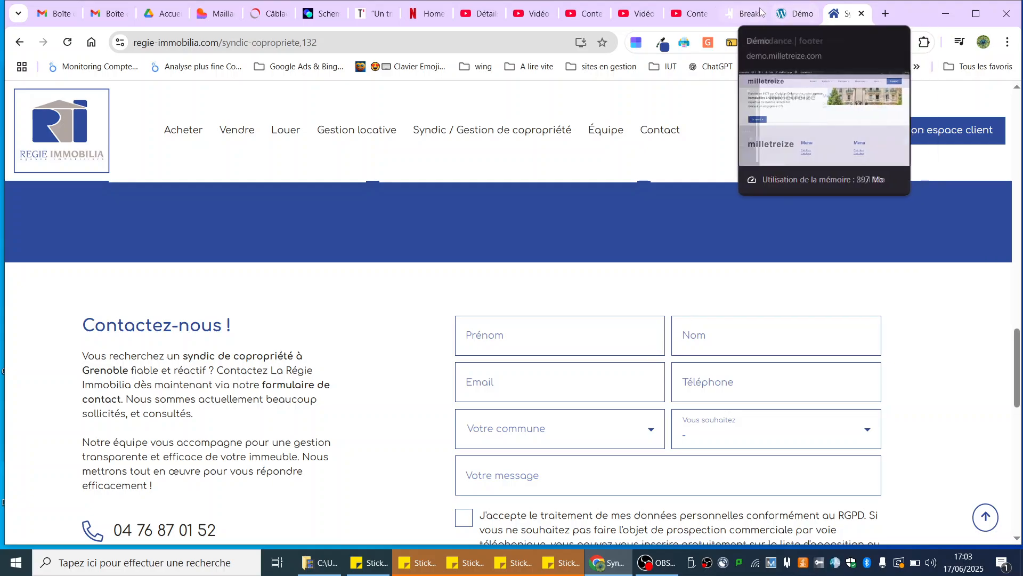
mouse_move(745, 15)
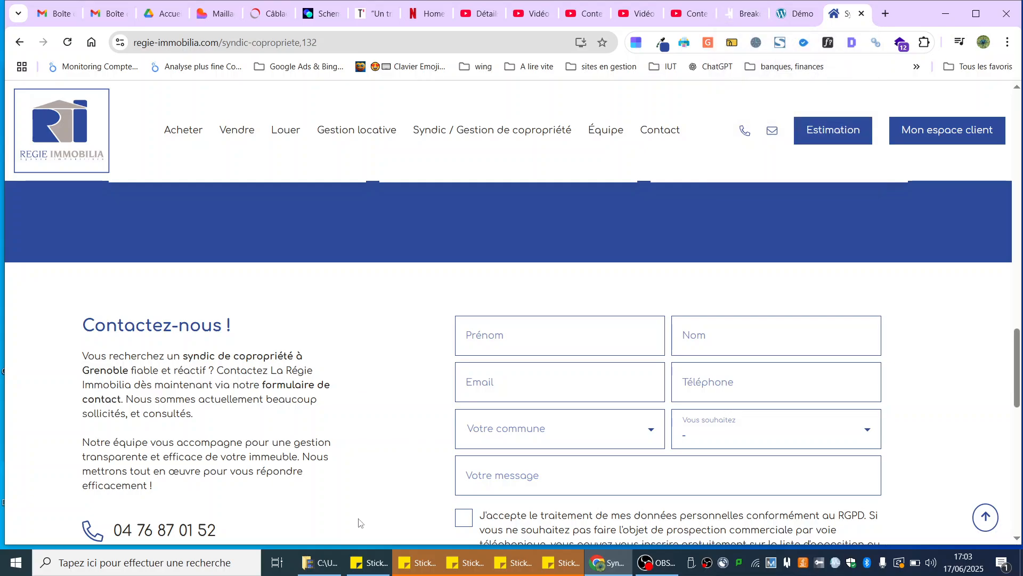
Step: In the Breakdance footer template, add a new section and move it above the logo and menu section
click(736, 19)
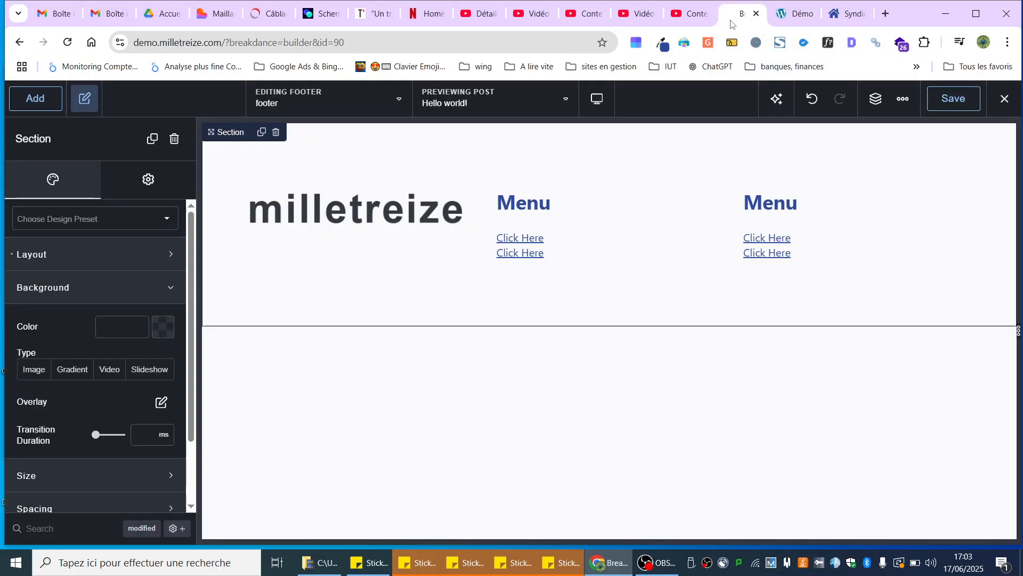
click(35, 97)
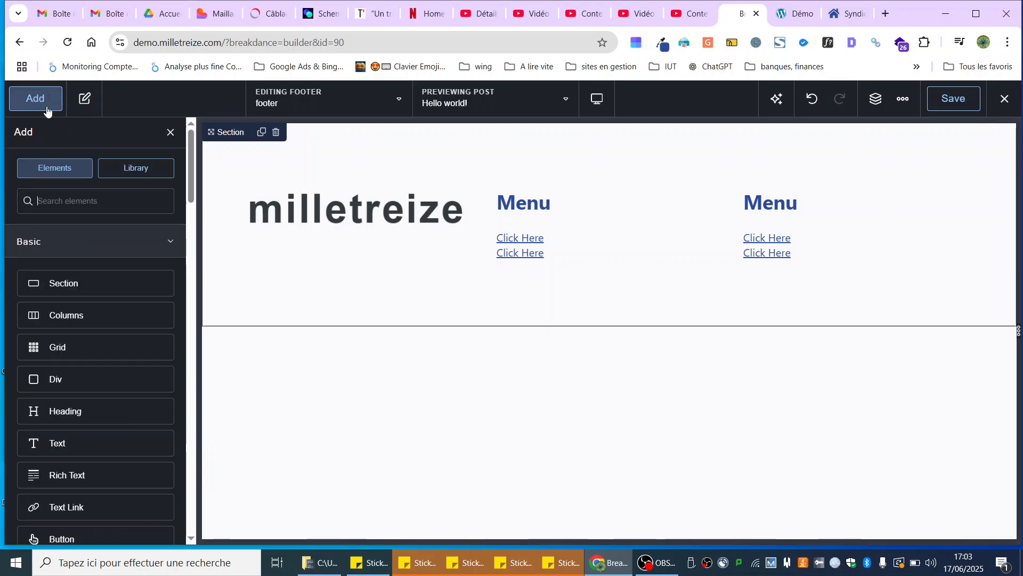
click(51, 293)
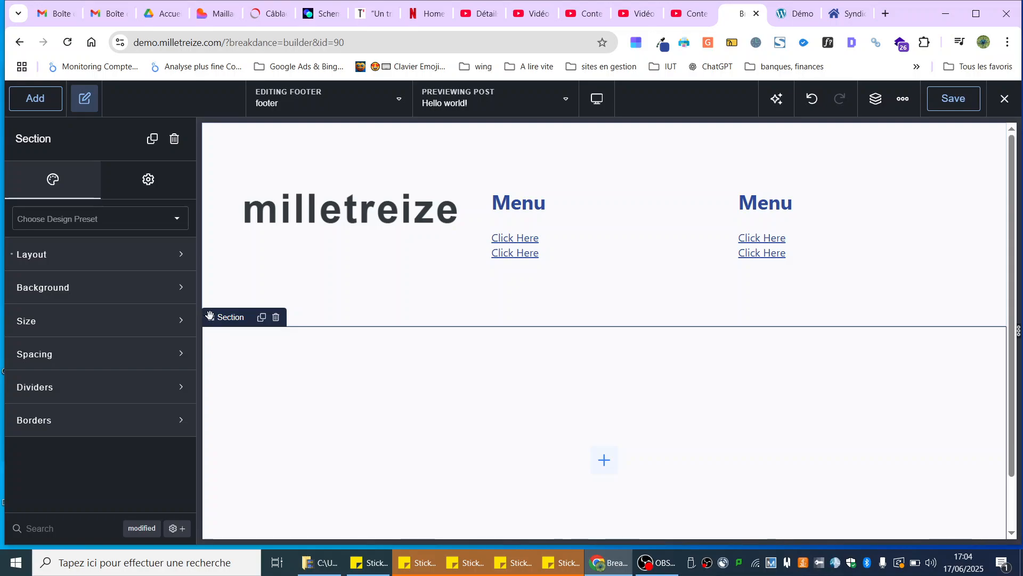
drag(210, 315, 229, 152)
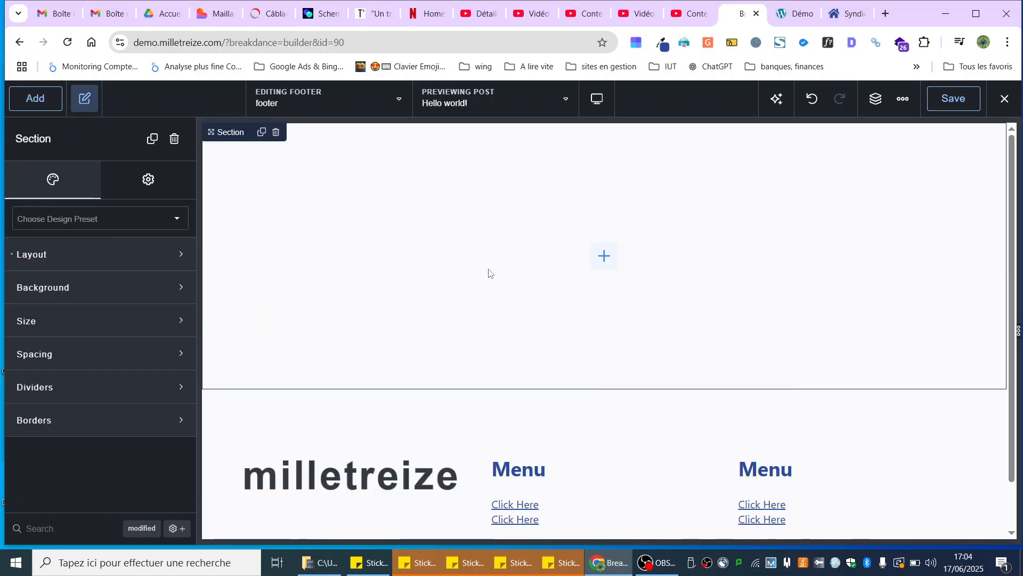
Step: Insert a two-column layout in the new section and narrow its first column to about a third of the row
click(35, 97)
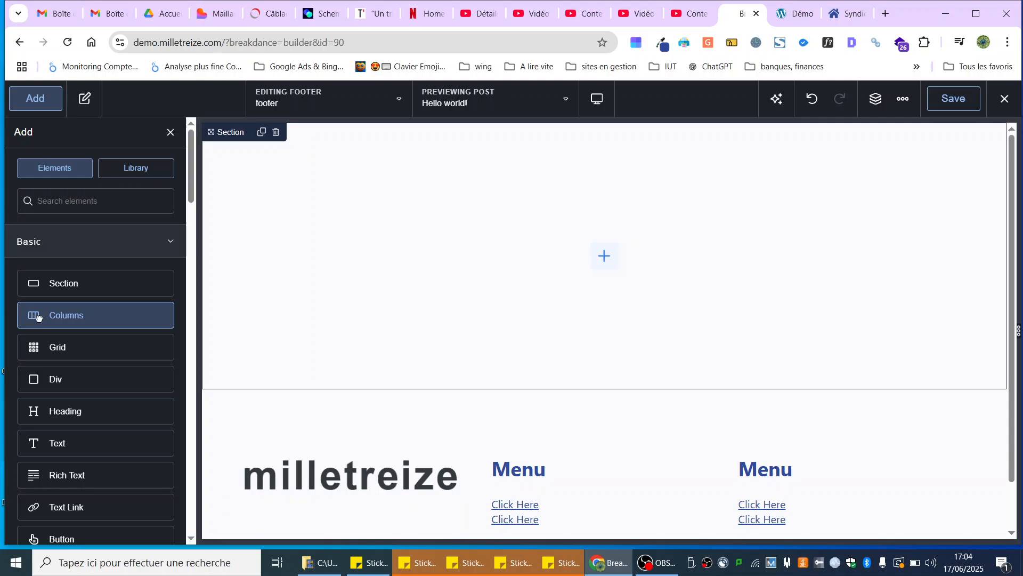
click(37, 317)
click(496, 287)
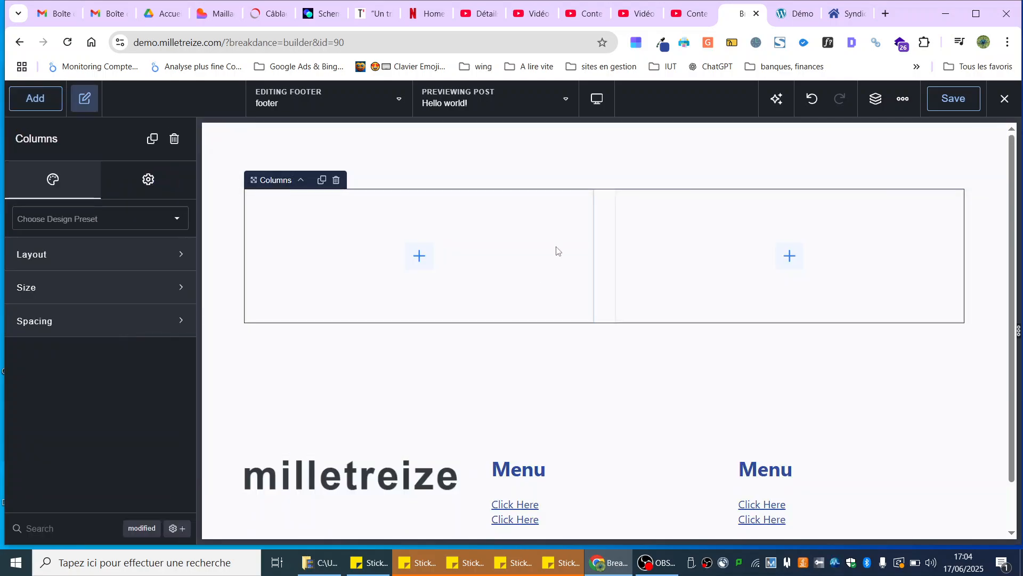
click(571, 251)
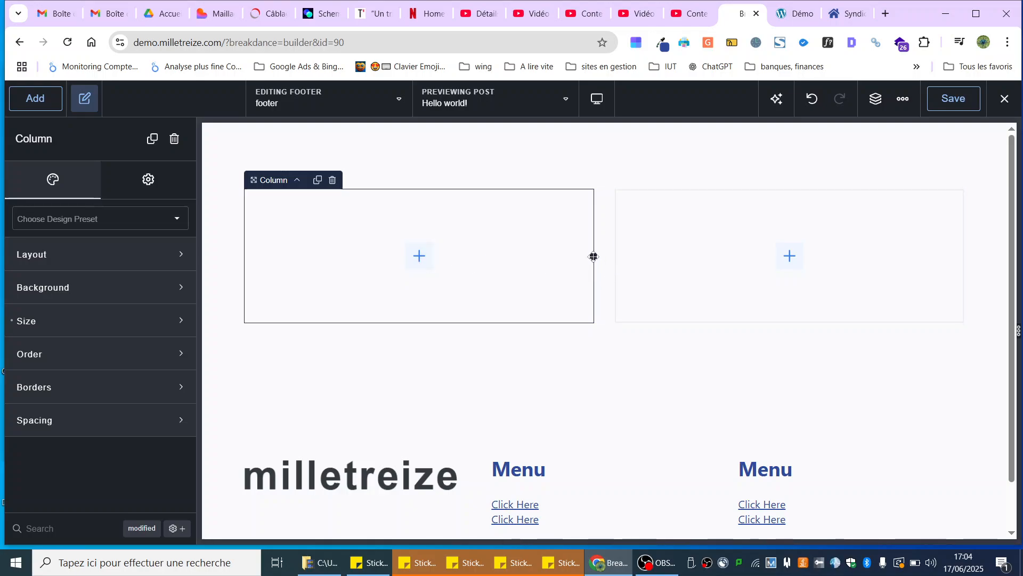
drag(594, 256, 512, 255)
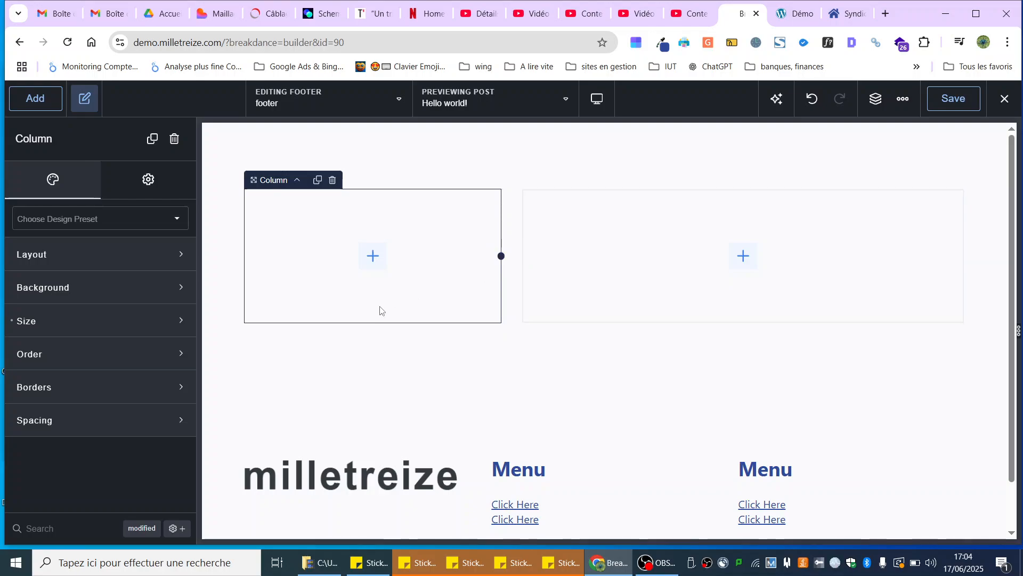
Step: Add a Heading and a Rich Text element to the narrow first column
click(372, 260)
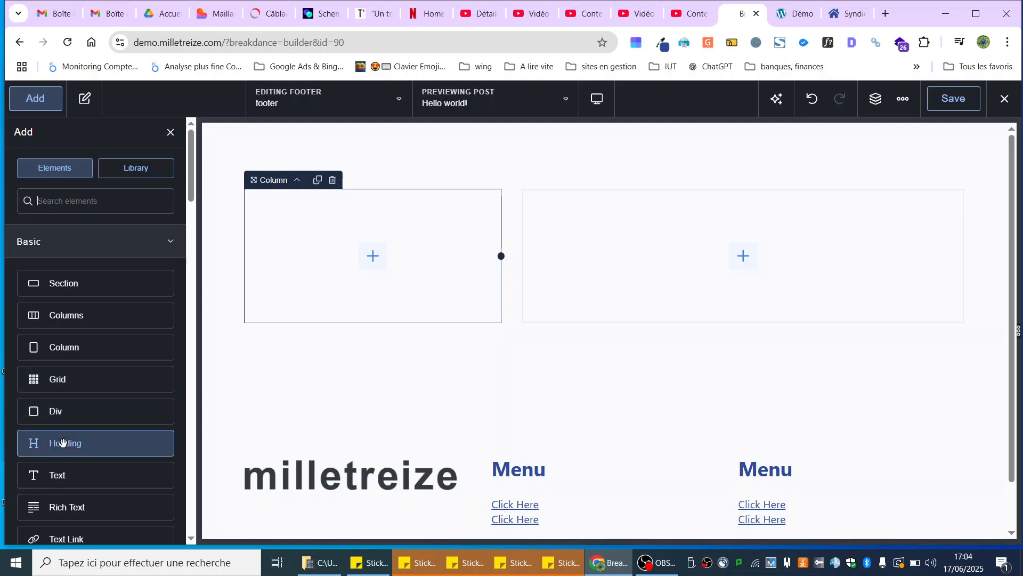
click(62, 443)
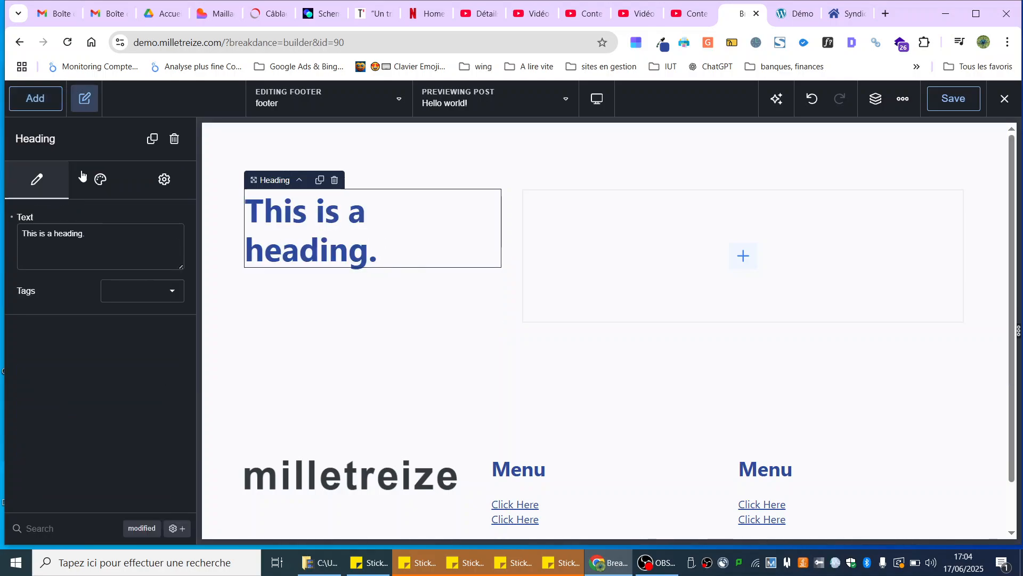
click(35, 99)
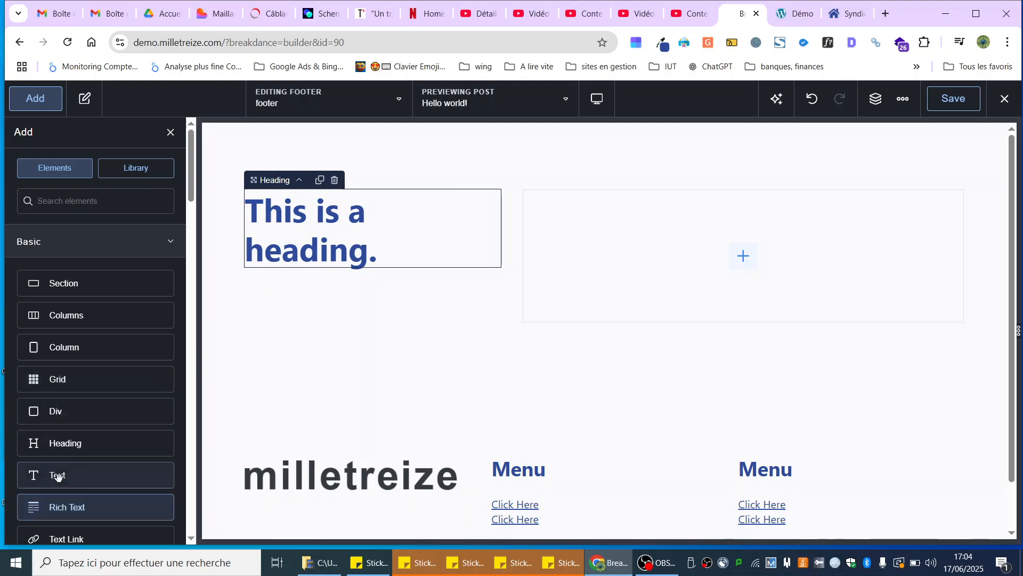
click(71, 514)
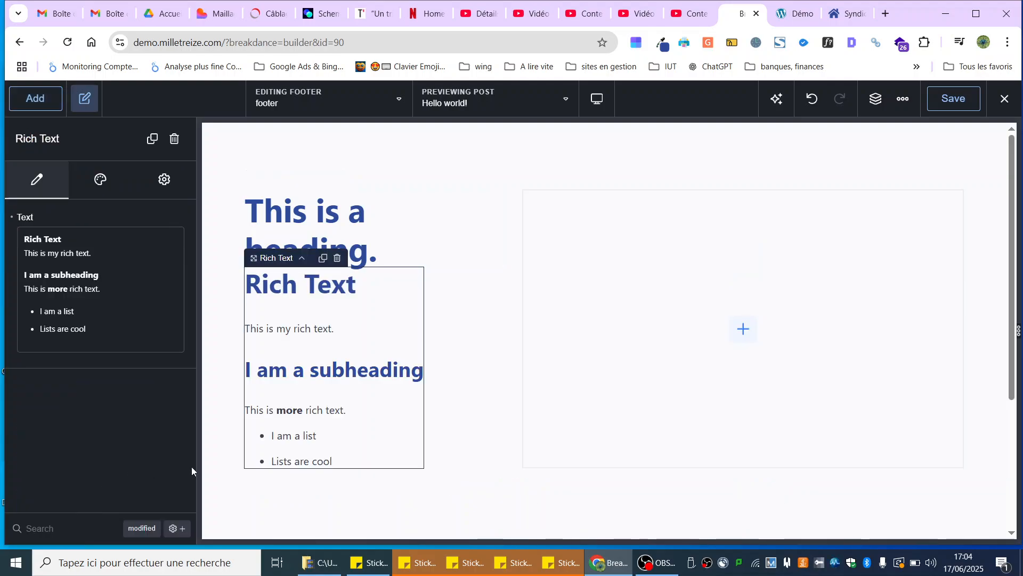
Step: Add a Form Builder element to the empty wide column of the footer's contact section
click(744, 330)
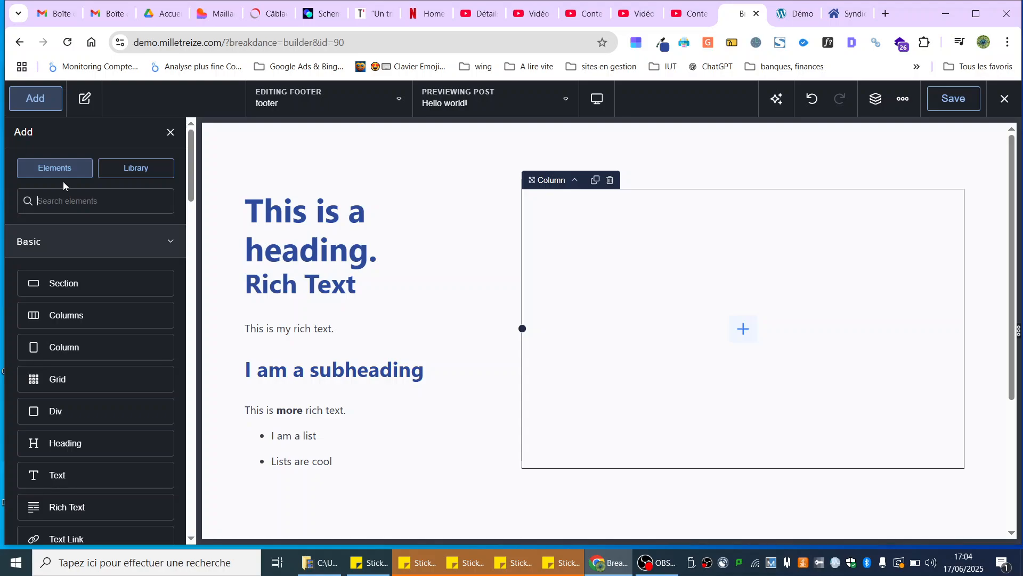
text(con)
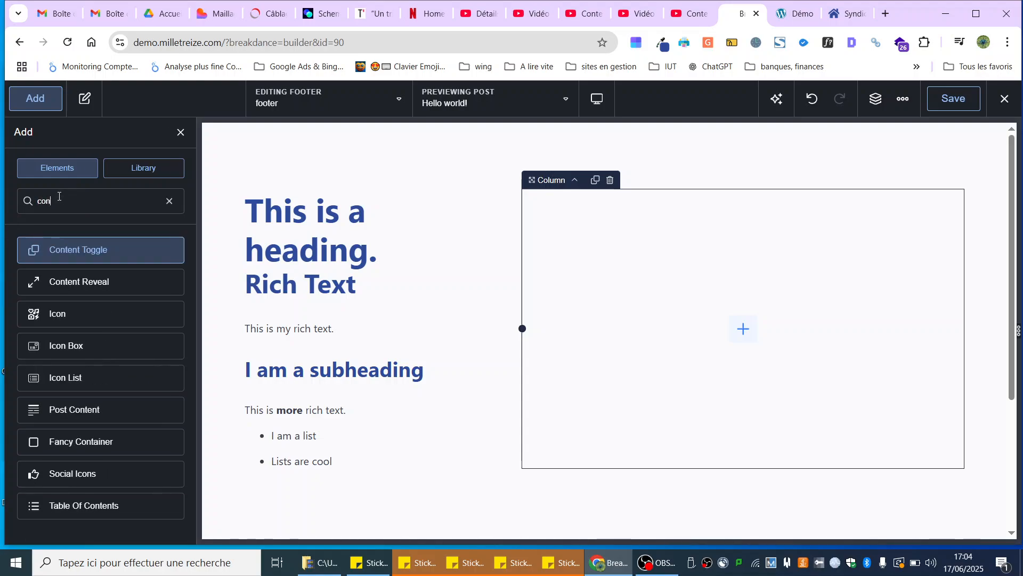
key(BackSpace)
key(BackSpace)
key(BackSpace)
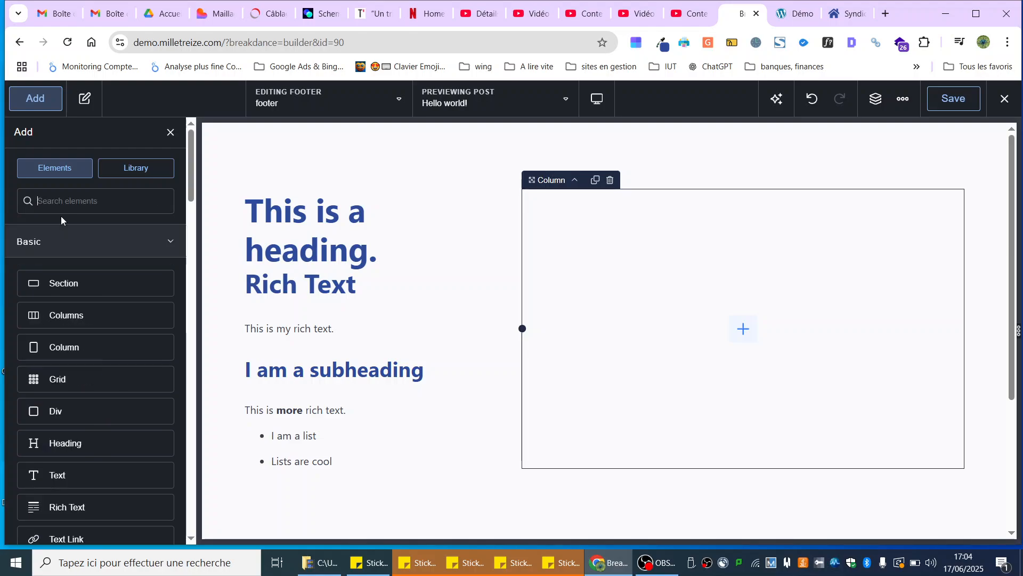
text(form)
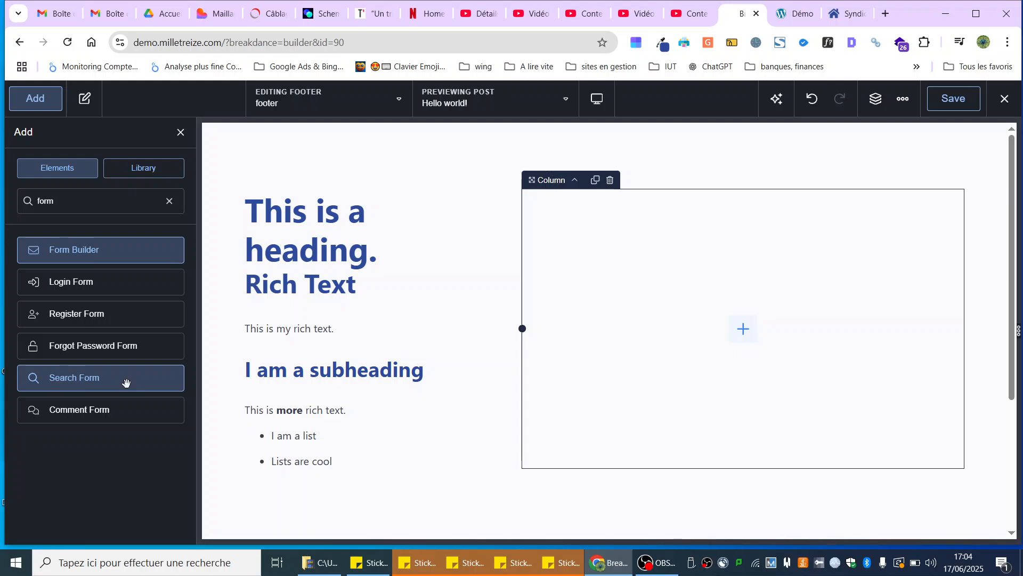
click(69, 251)
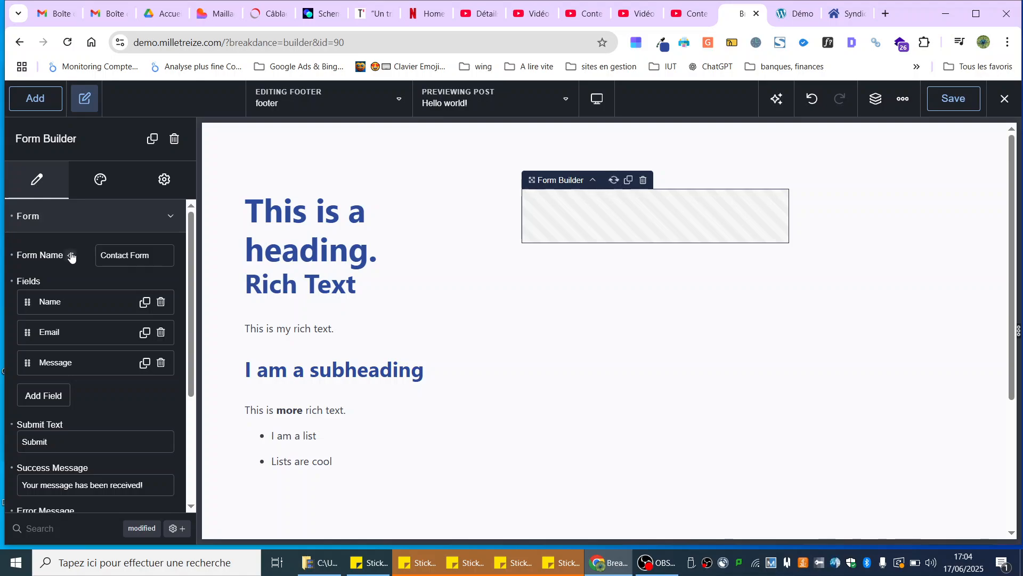
Step: Replace the placeholder heading with "Contactez-nous !" copied from the Regie Immobilia syndic page
click(301, 213)
drag(88, 234, 23, 233)
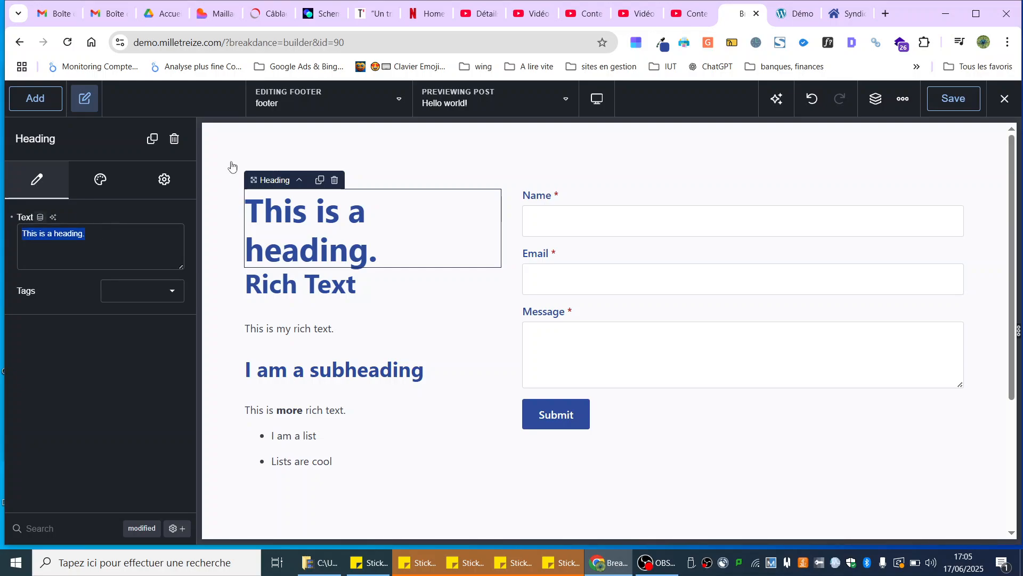
click(847, 13)
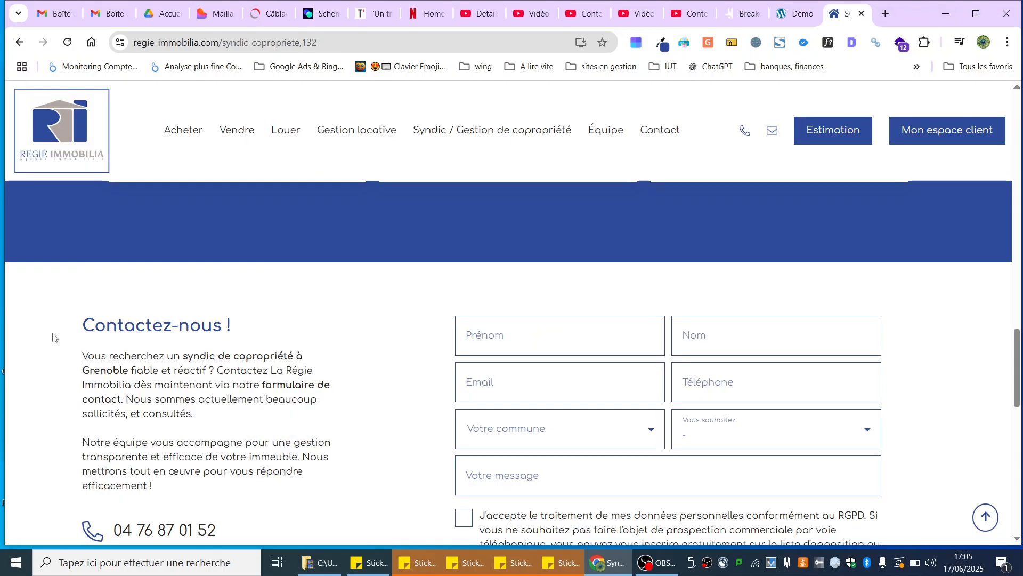
drag(97, 328, 257, 319)
key(ctrl+c)
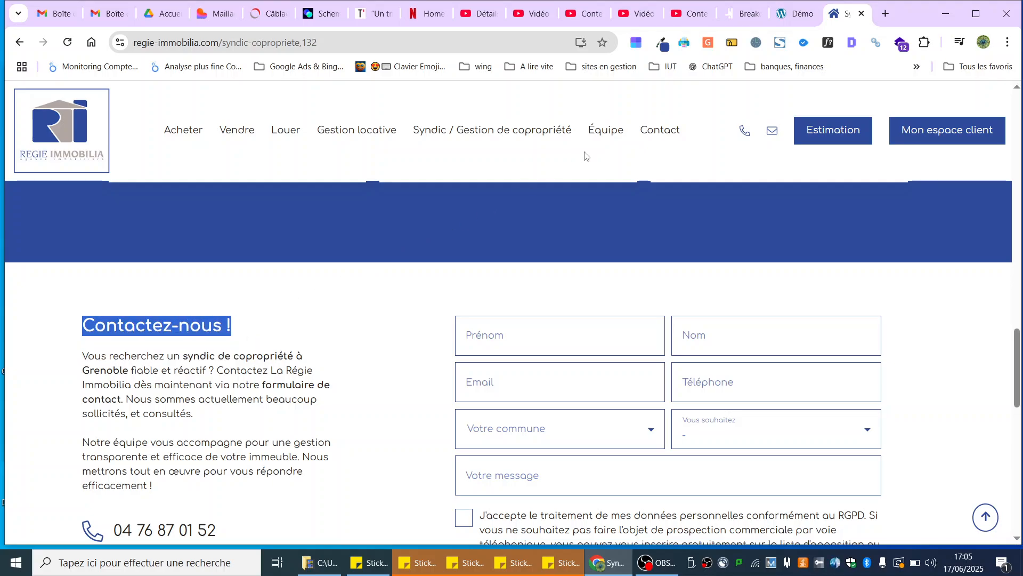
click(743, 14)
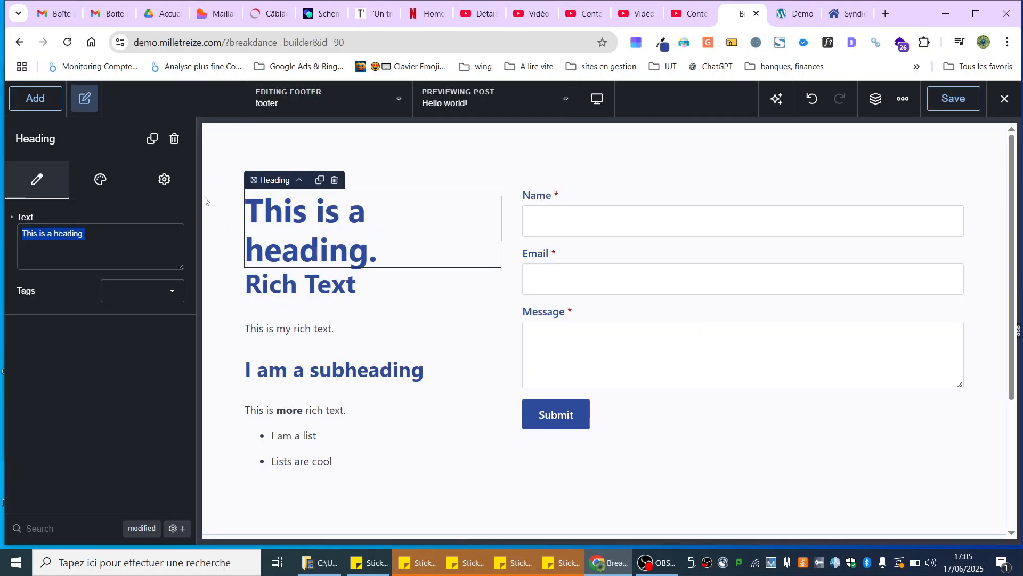
key(ctrl+v)
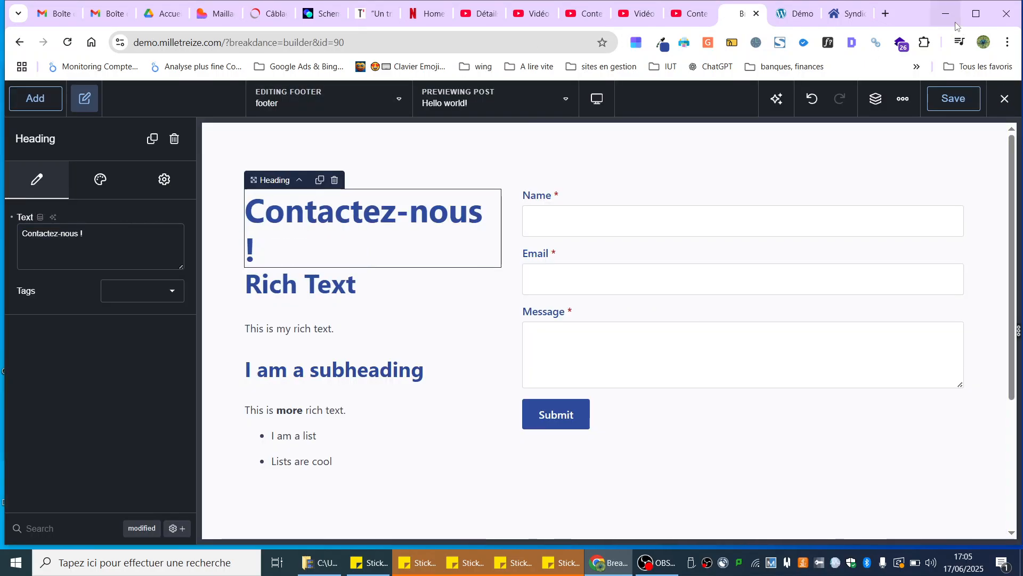
Step: Replace the Rich Text content with the two paragraphs copied from below Contactez-nous on the syndic page, formatted as Paragraphe
click(847, 14)
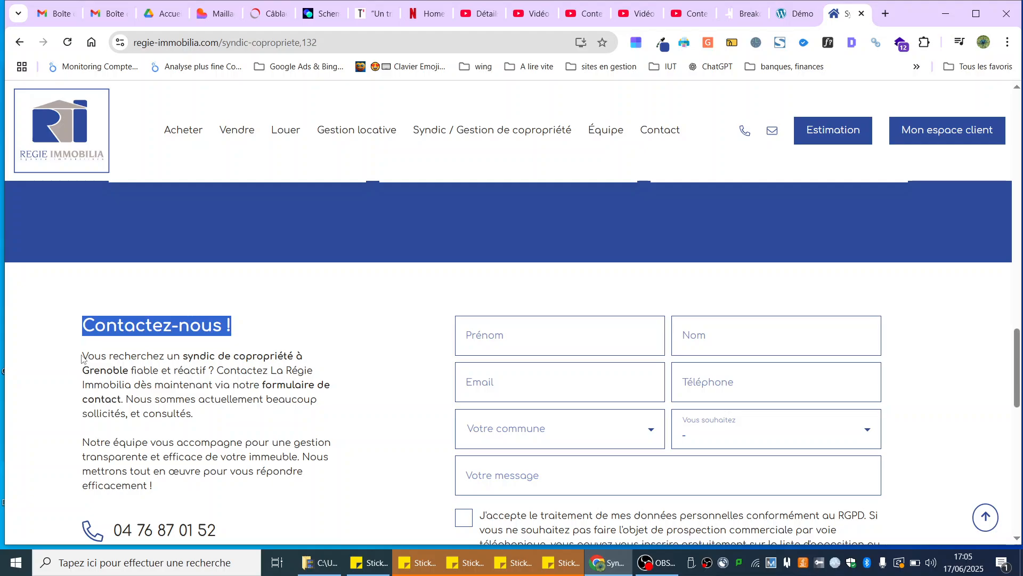
drag(84, 354, 204, 487)
key(ctrl+c)
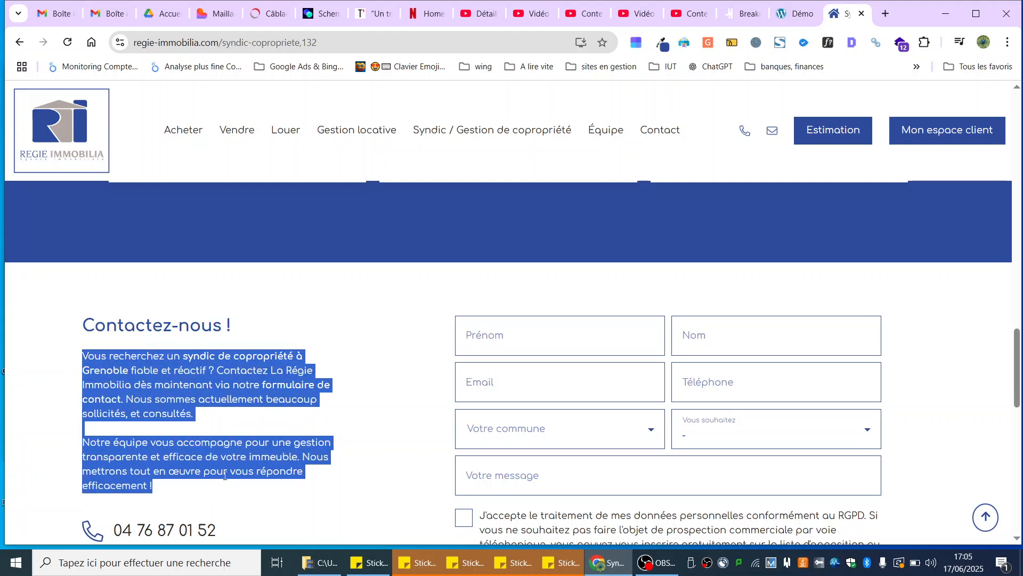
click(743, 14)
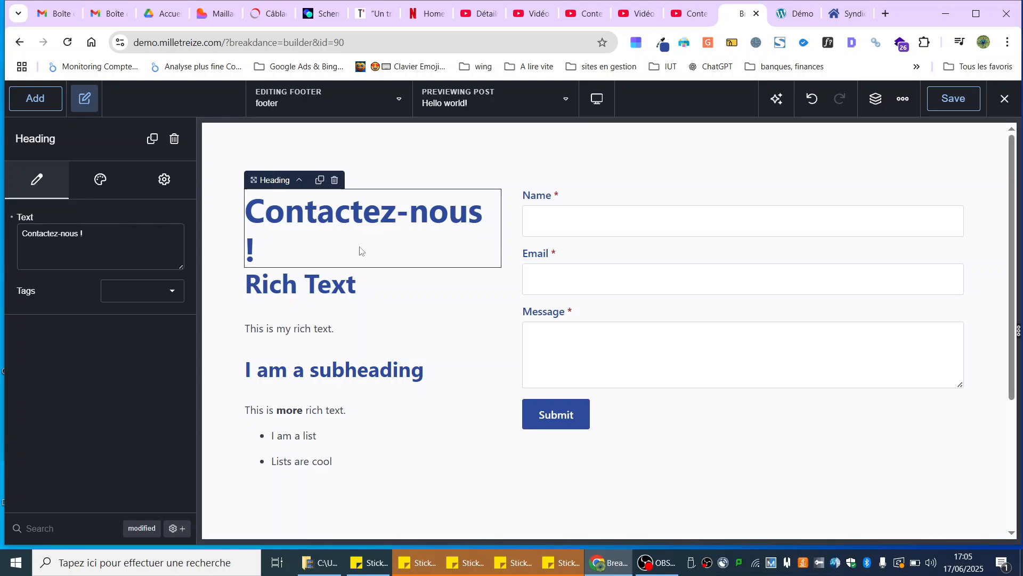
click(294, 340)
click(98, 316)
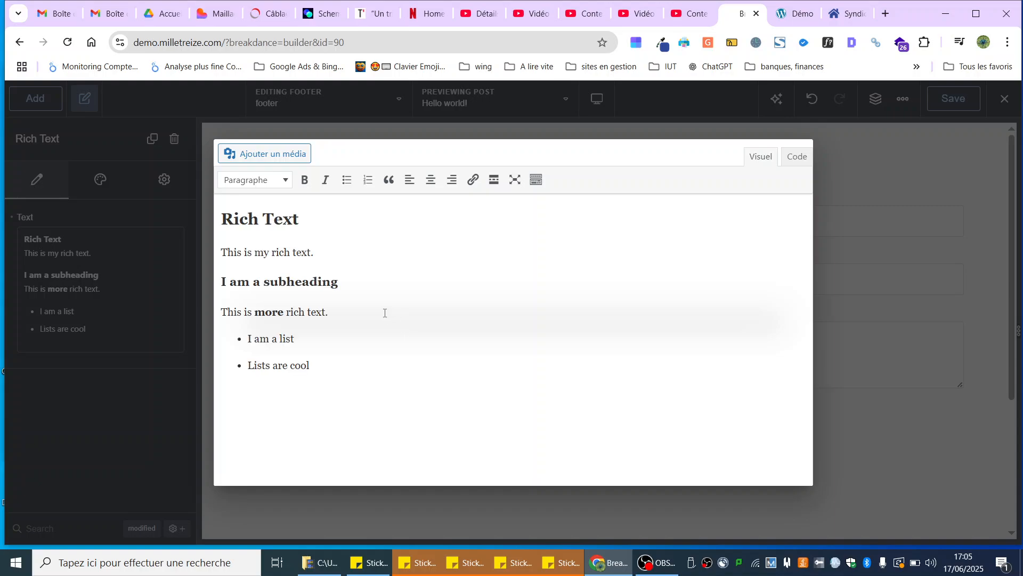
drag(335, 373, 153, 202)
key(ctrl+v)
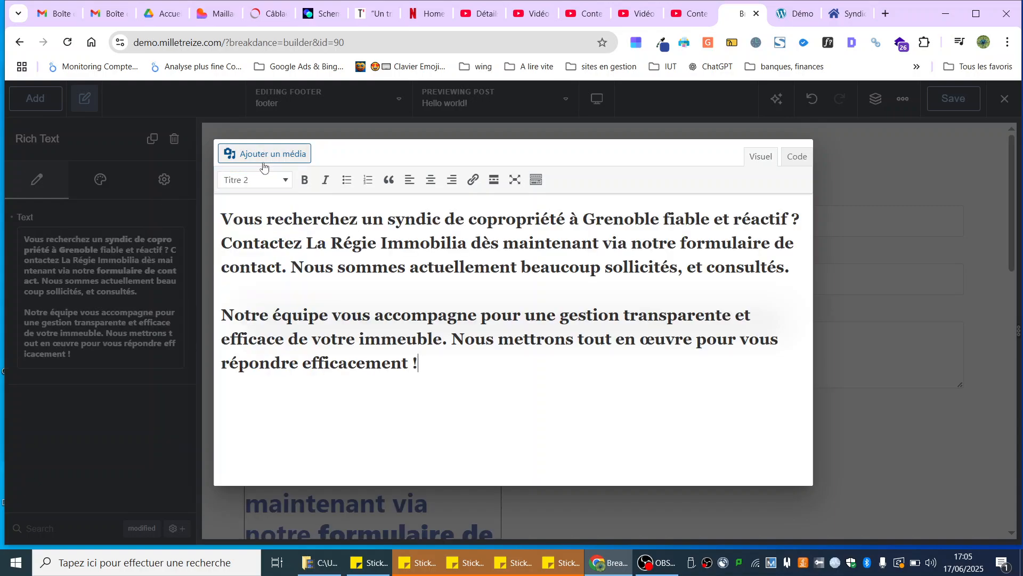
click(250, 181)
click(251, 205)
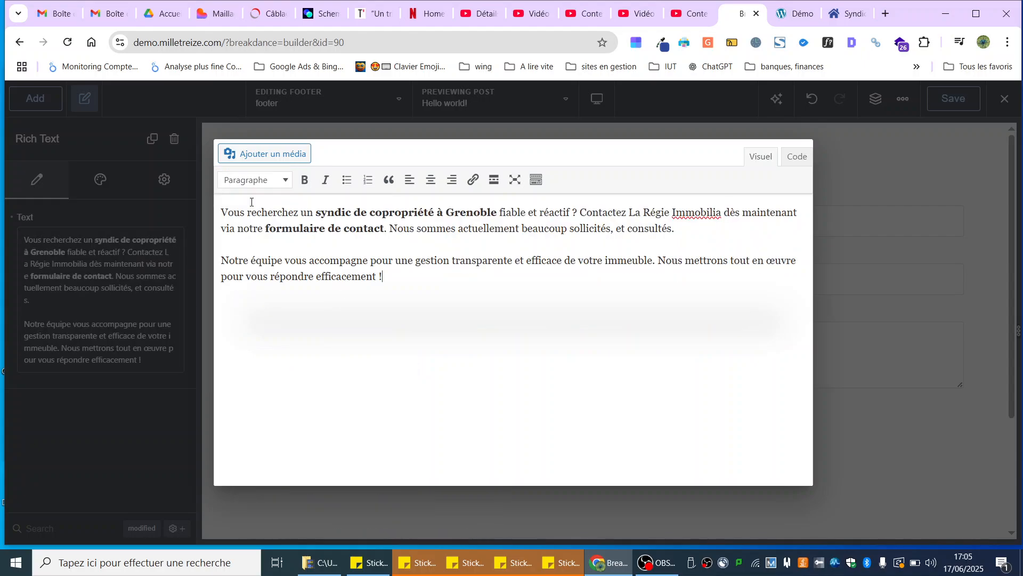
click(880, 164)
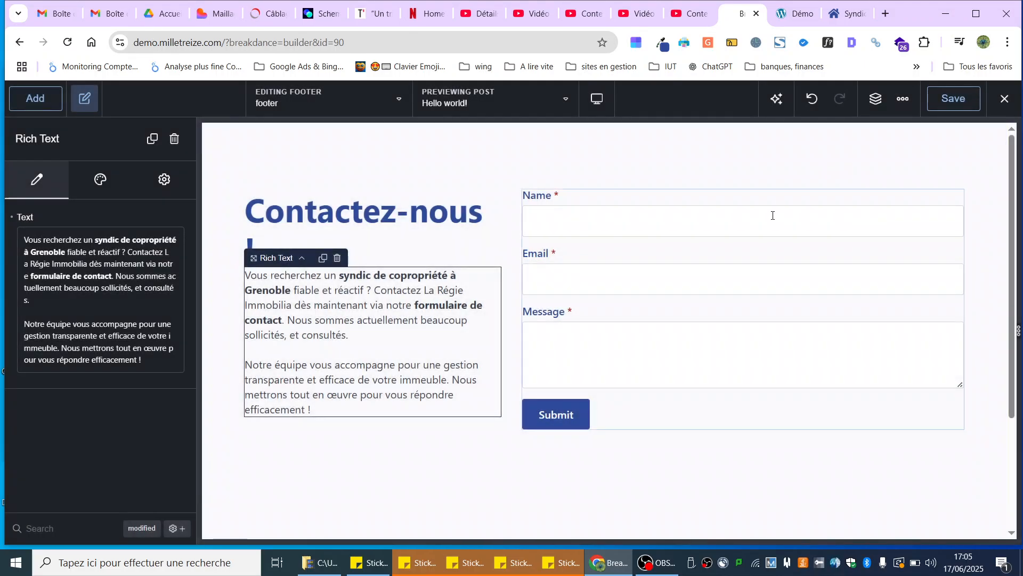
Step: Reduce the font size of the Contactez-nous heading so that it fits on one line
click(316, 234)
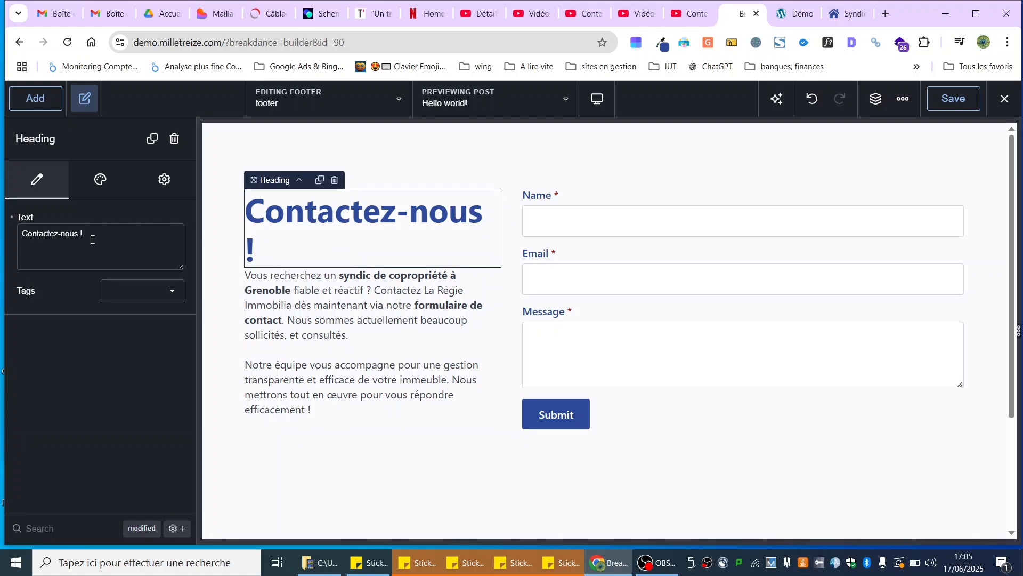
click(100, 179)
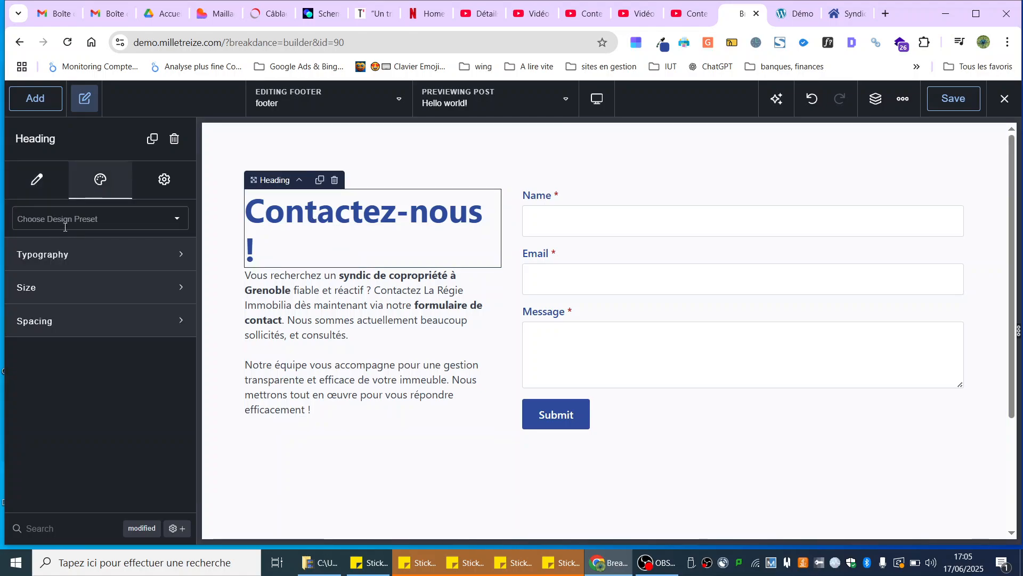
click(56, 254)
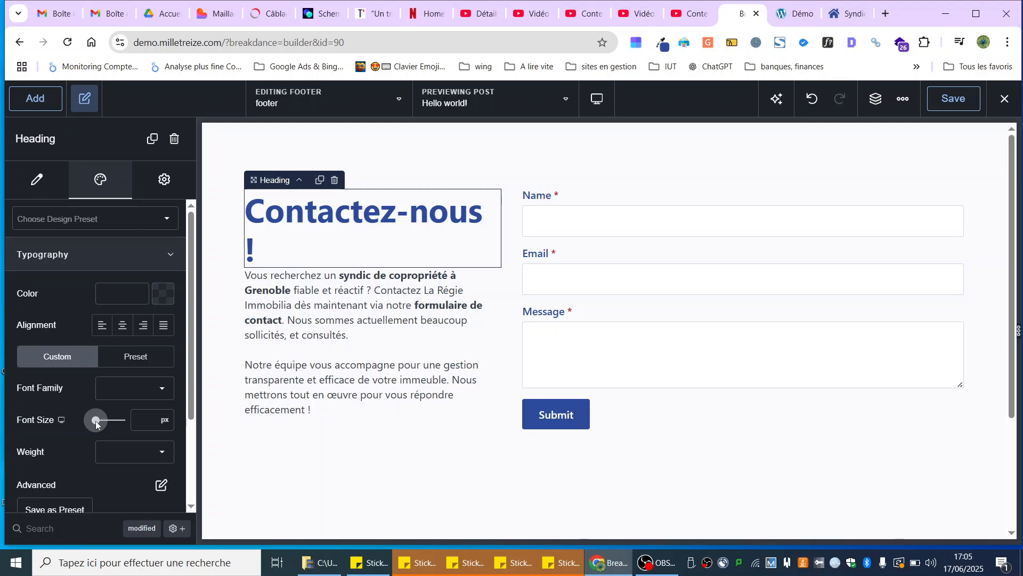
drag(94, 420, 104, 423)
Step: Add about 56 px of spacing between the heading and the rich text, and save the footer
click(447, 239)
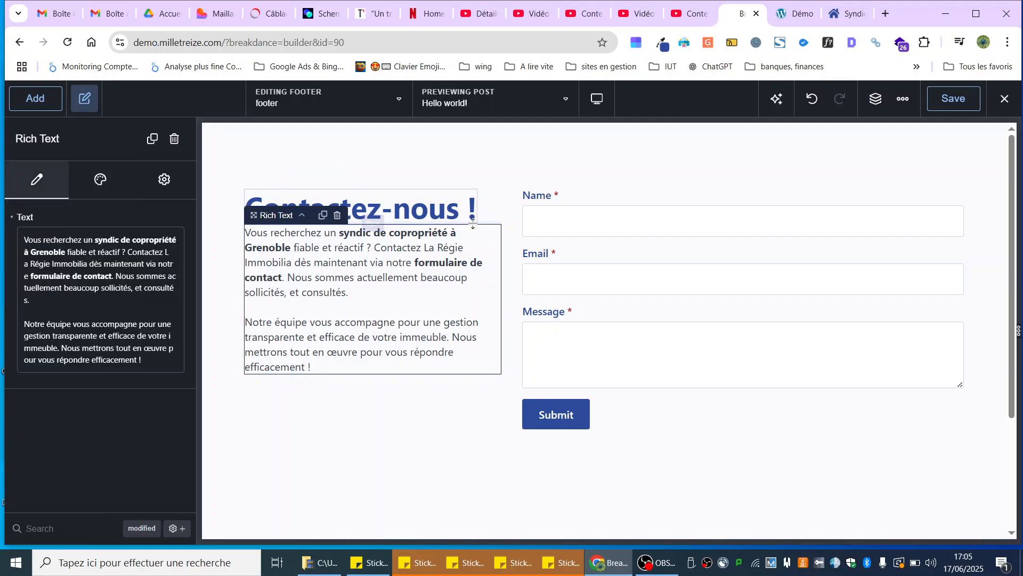
drag(472, 222, 468, 260)
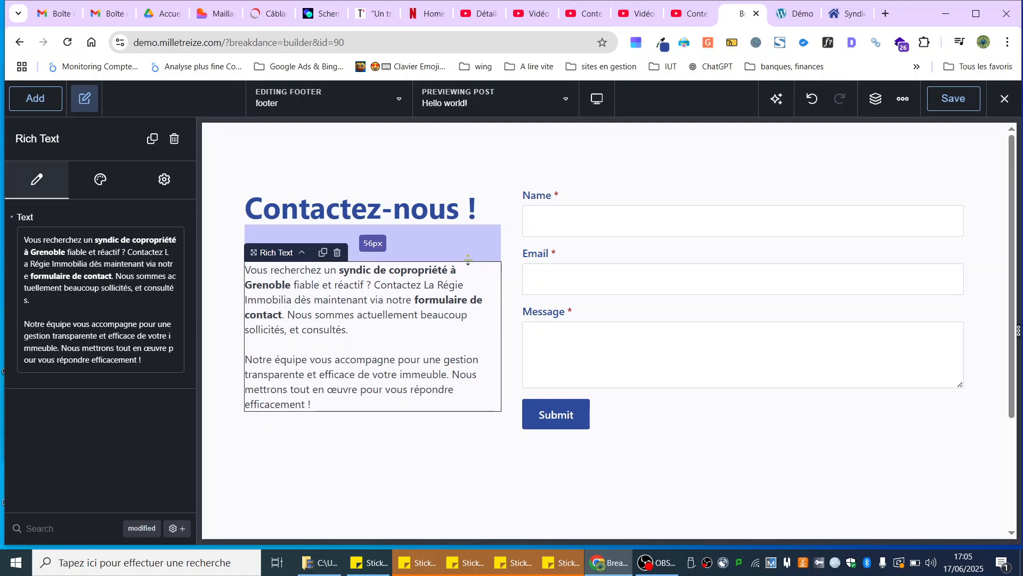
click(947, 97)
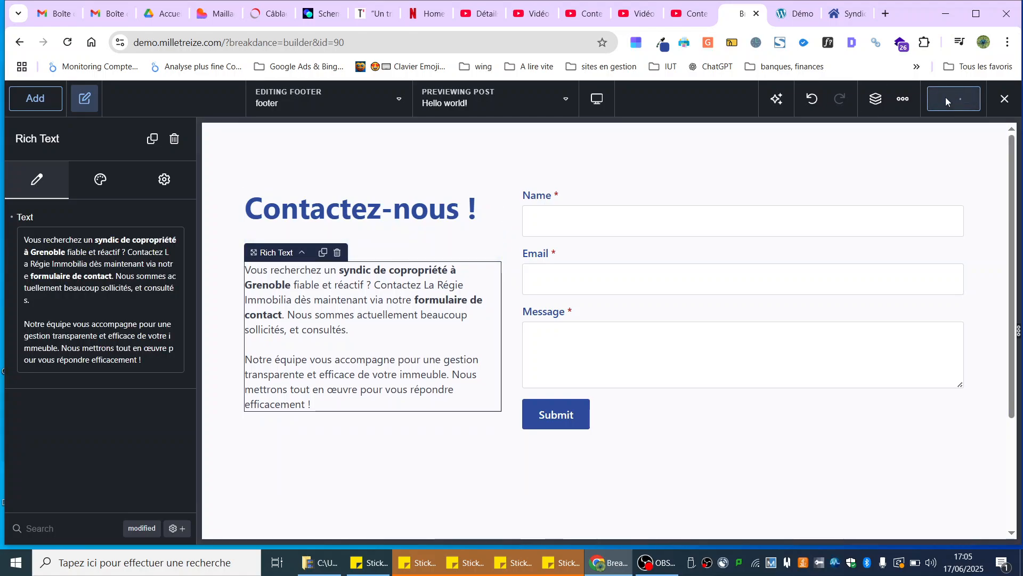
Step: Change the label of the contact form's Name field to "Nom"
click(655, 227)
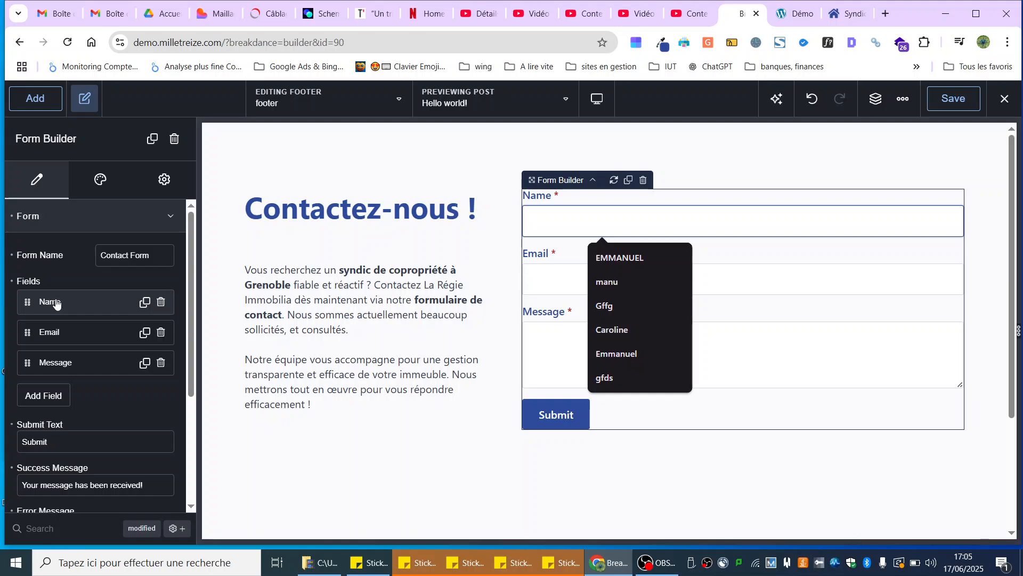
click(554, 285)
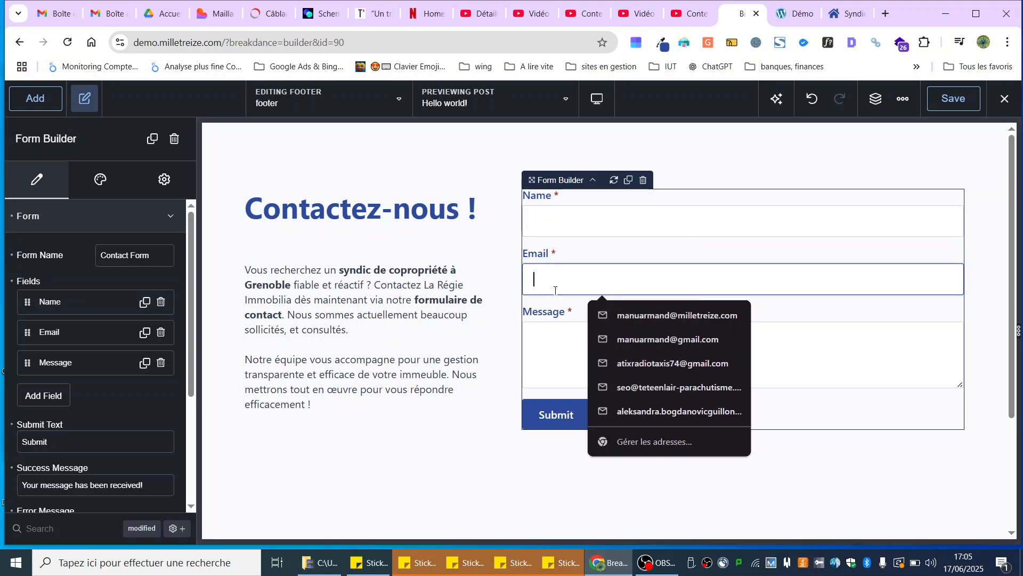
click(547, 219)
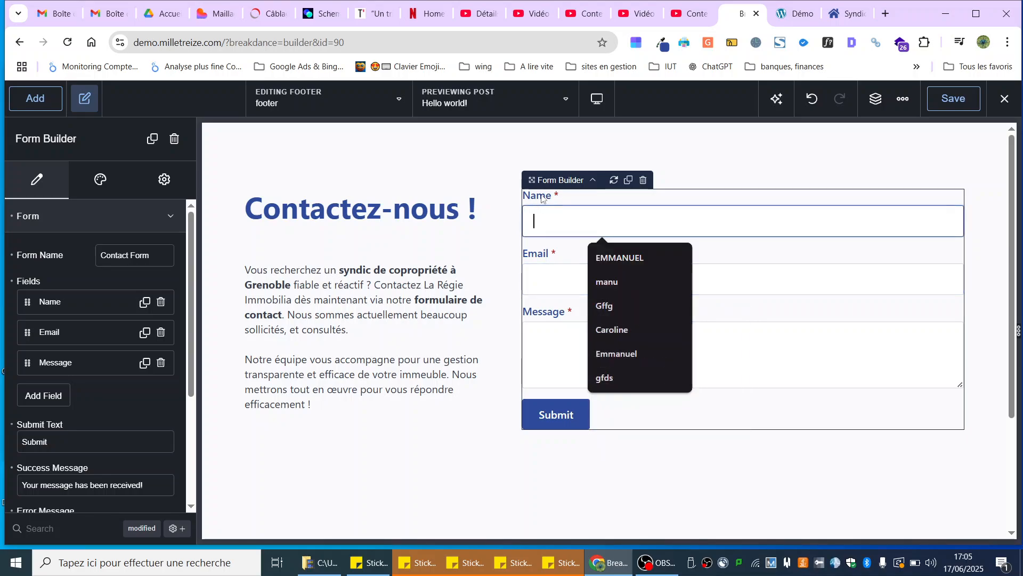
click(51, 302)
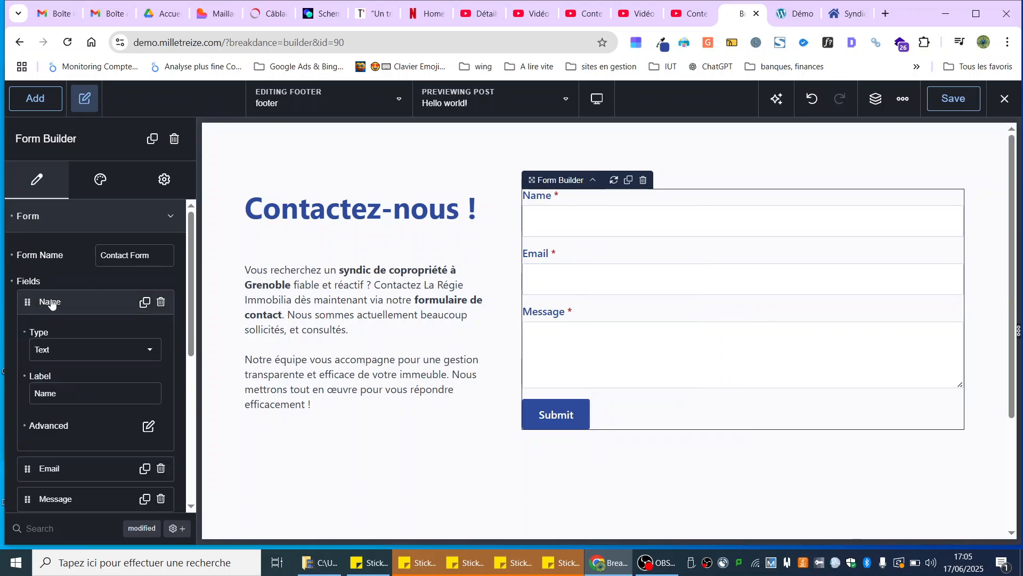
drag(72, 400, 32, 393)
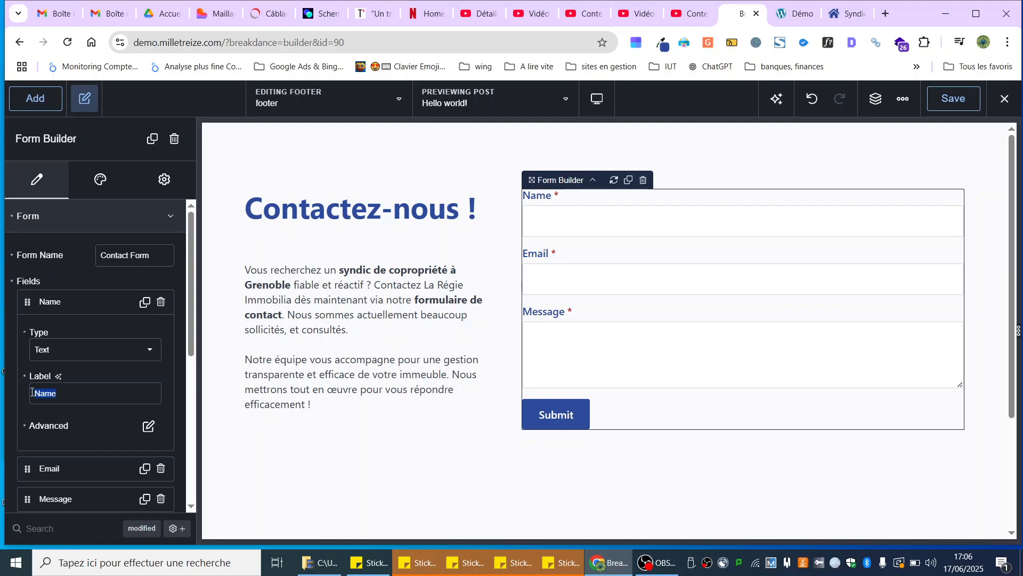
text(N)
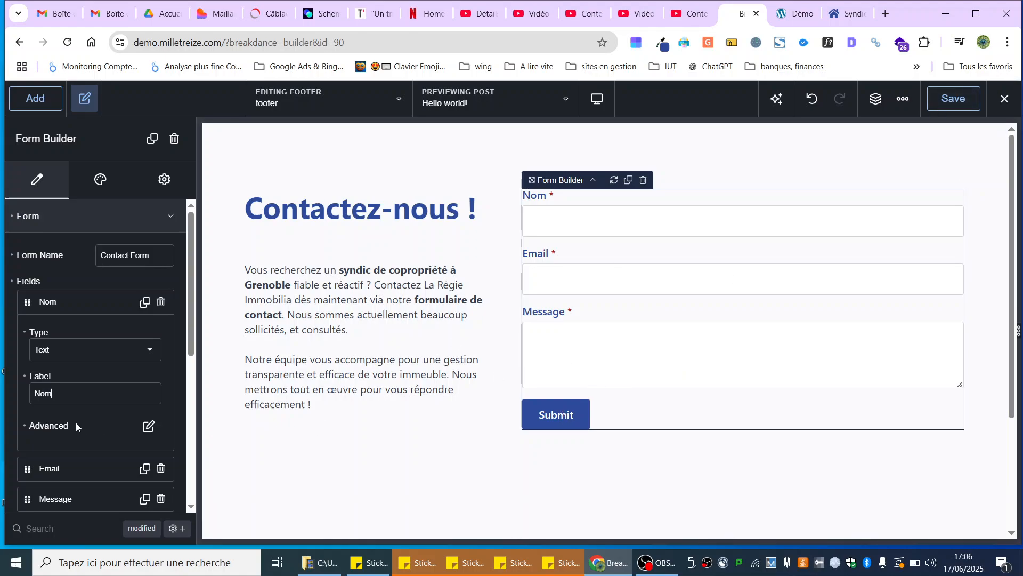
Step: Set the contact form's submit text to "Envoyer"
scroll(74, 407, down, 5)
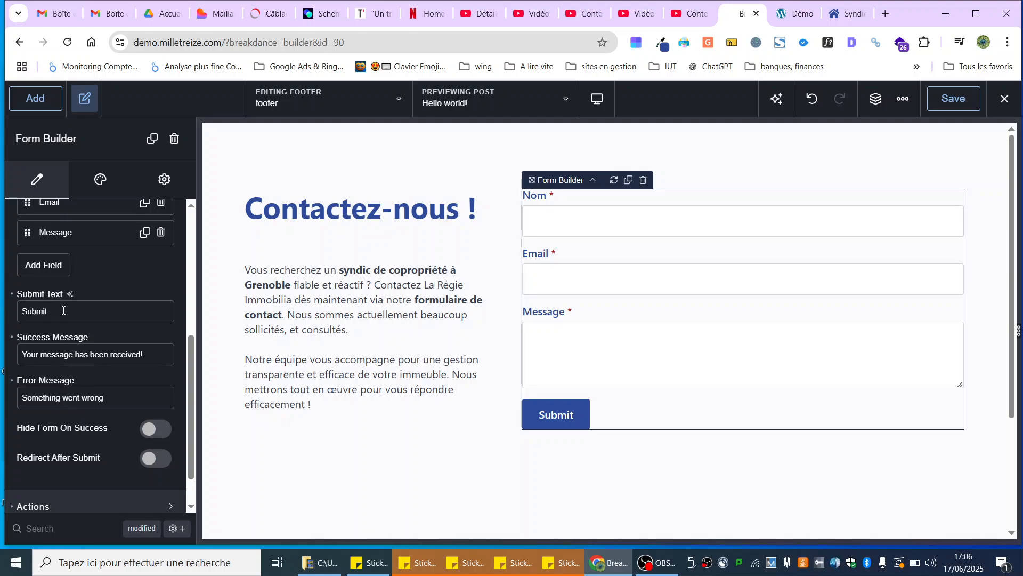
drag(63, 310, 18, 312)
text(En)
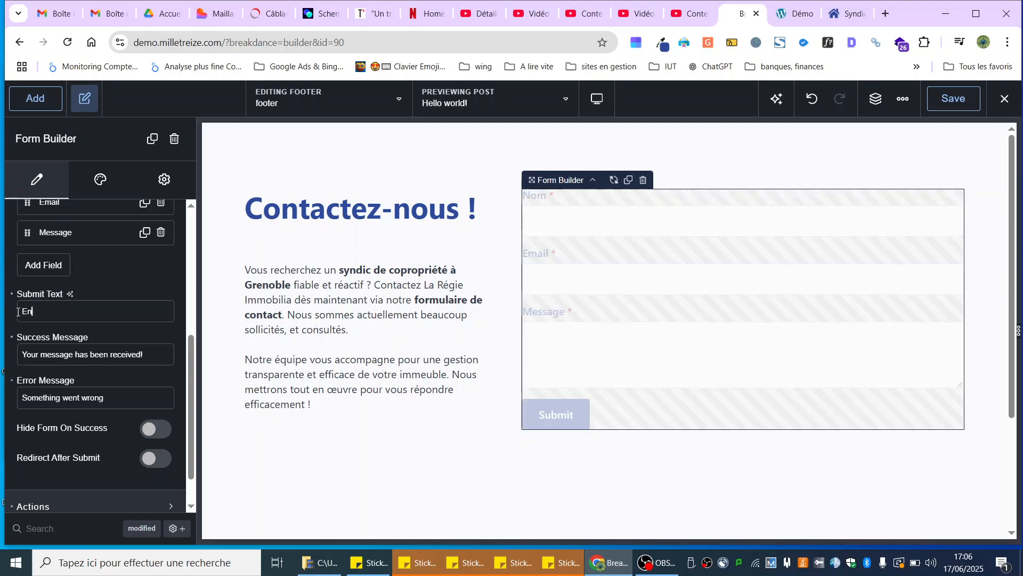
text(voyer)
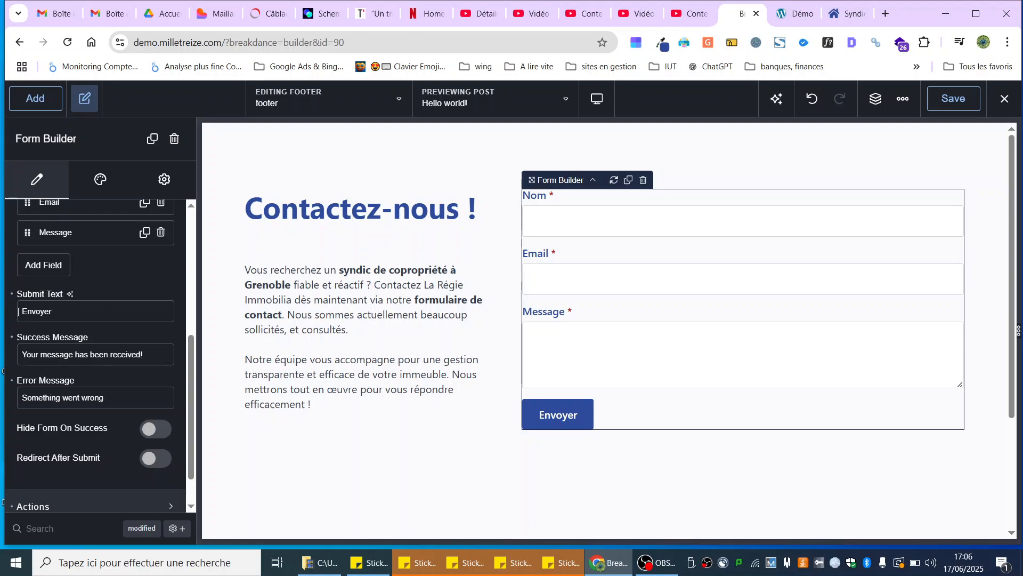
Step: Set the contact form's success message to "Merci pour votre message" and save the footer
scroll(105, 346, down, 1)
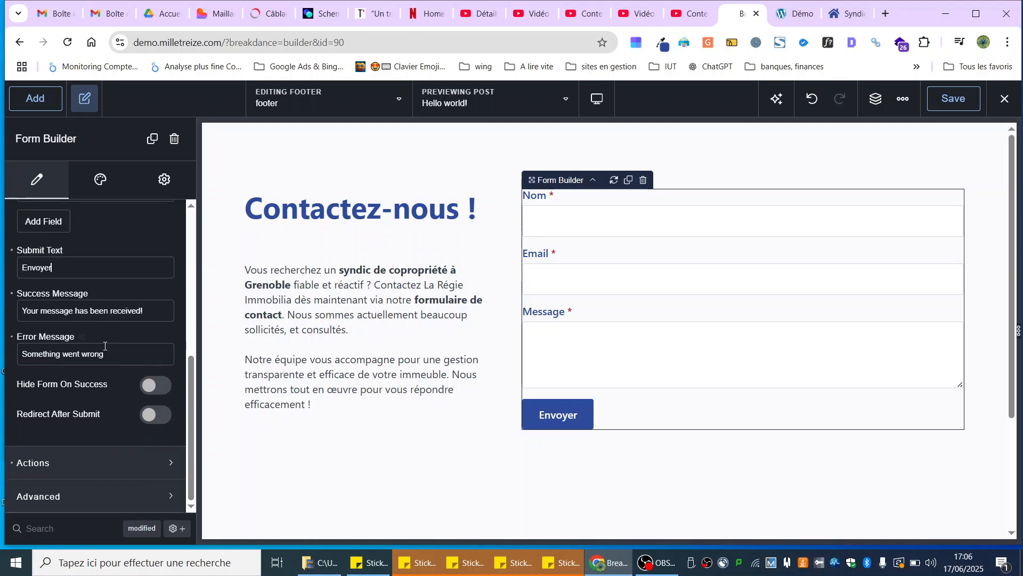
scroll(105, 345, up, 2)
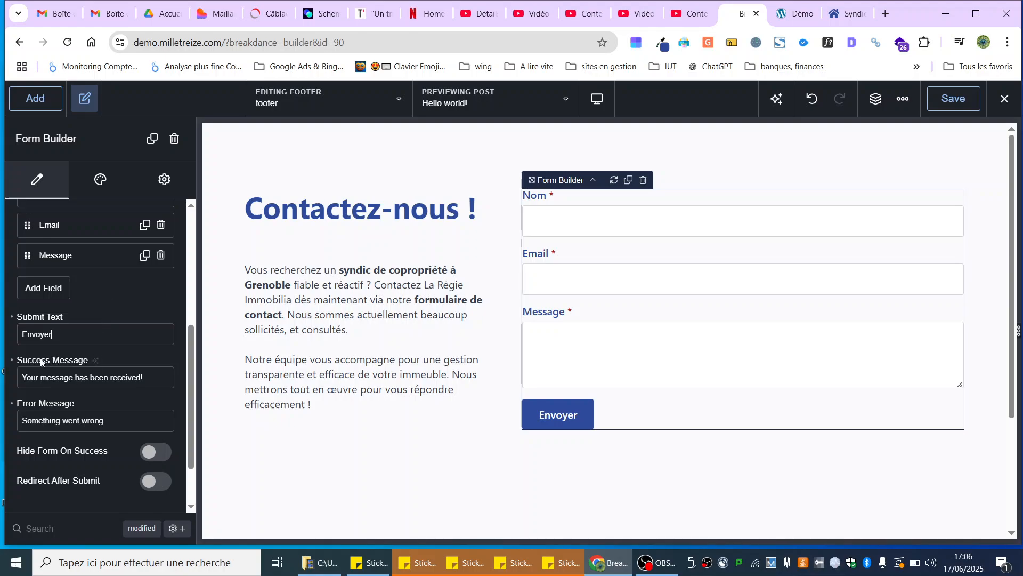
drag(21, 379, 149, 380)
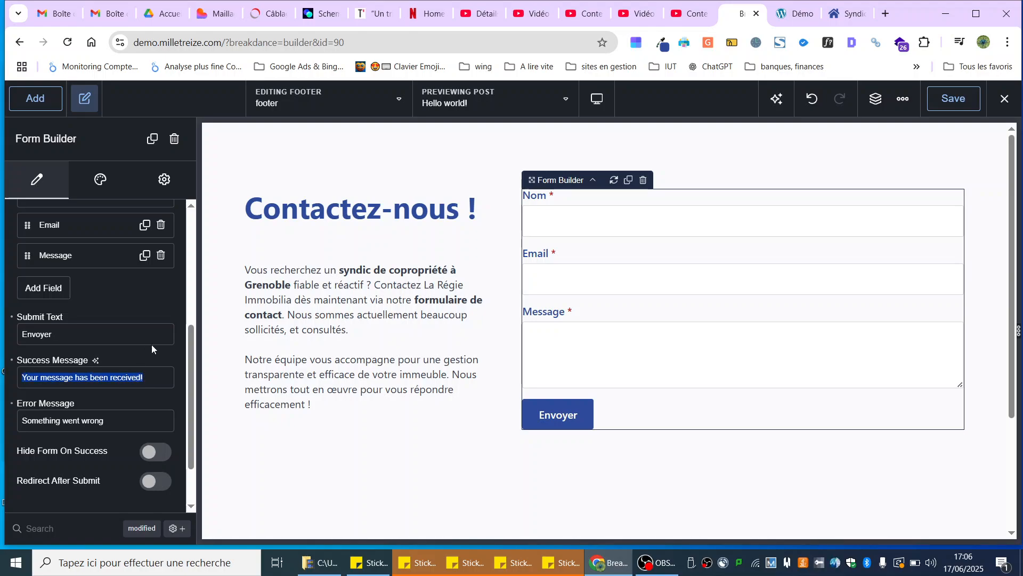
text(Merci )
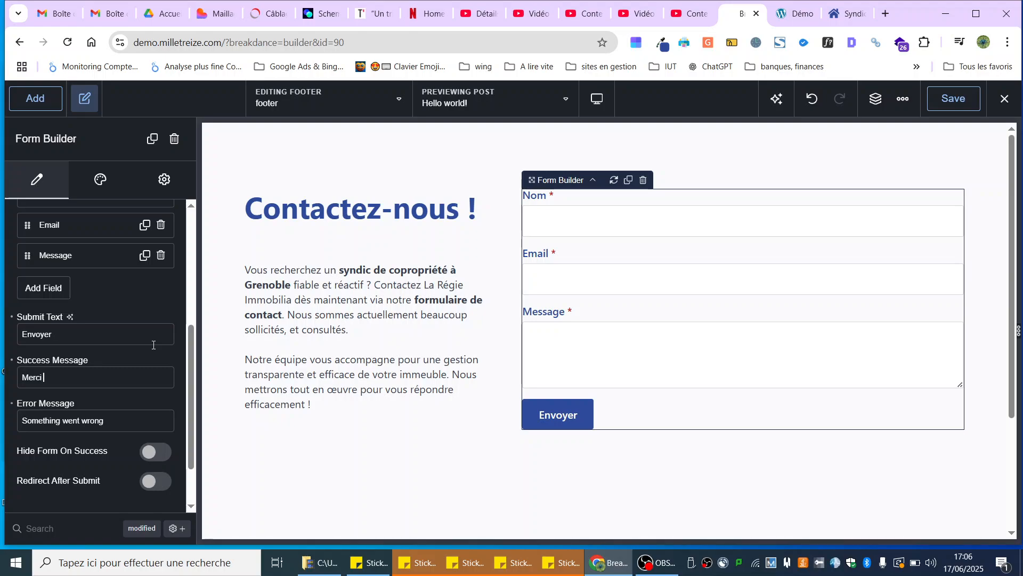
text(pour votre message)
drag(119, 421, 45, 418)
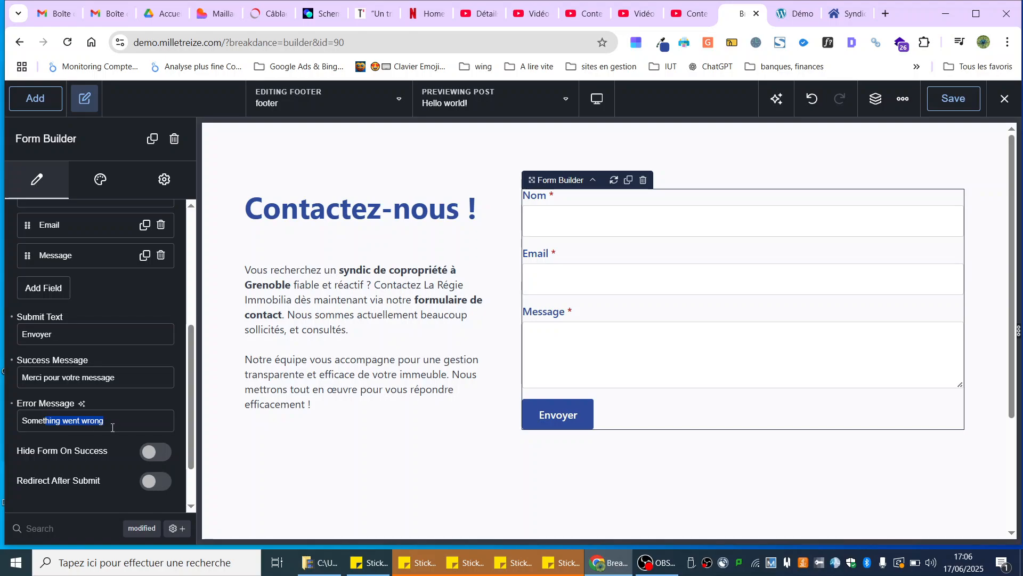
scroll(109, 424, down, 2)
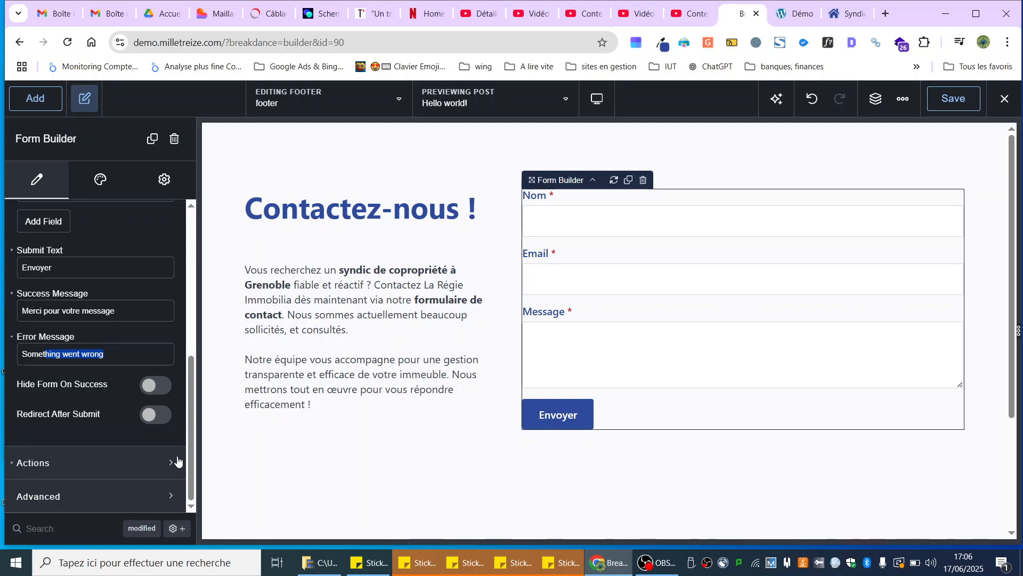
click(953, 98)
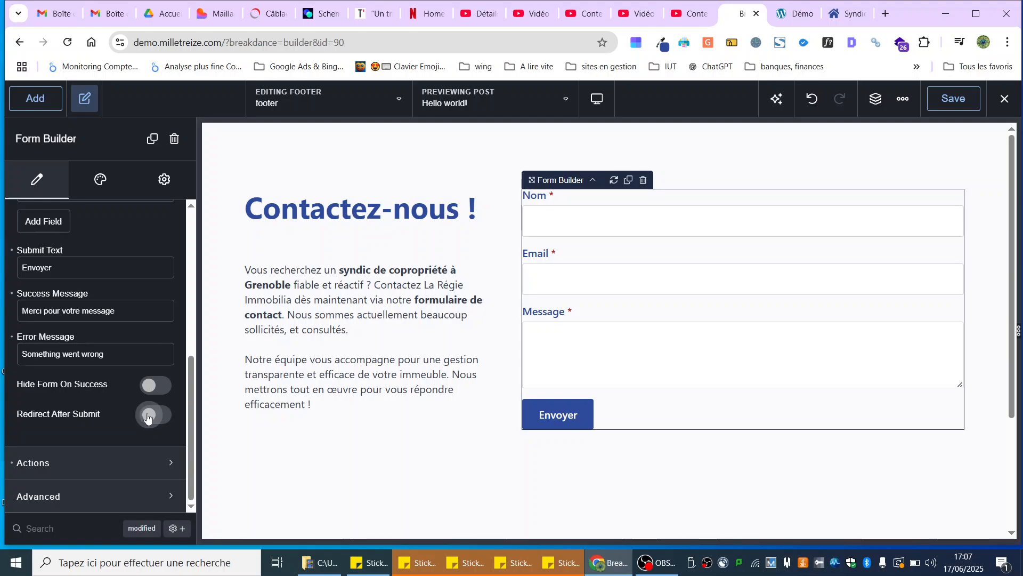
Step: Examine the contact form's after-submission actions and the emails configured for its Email action
click(52, 463)
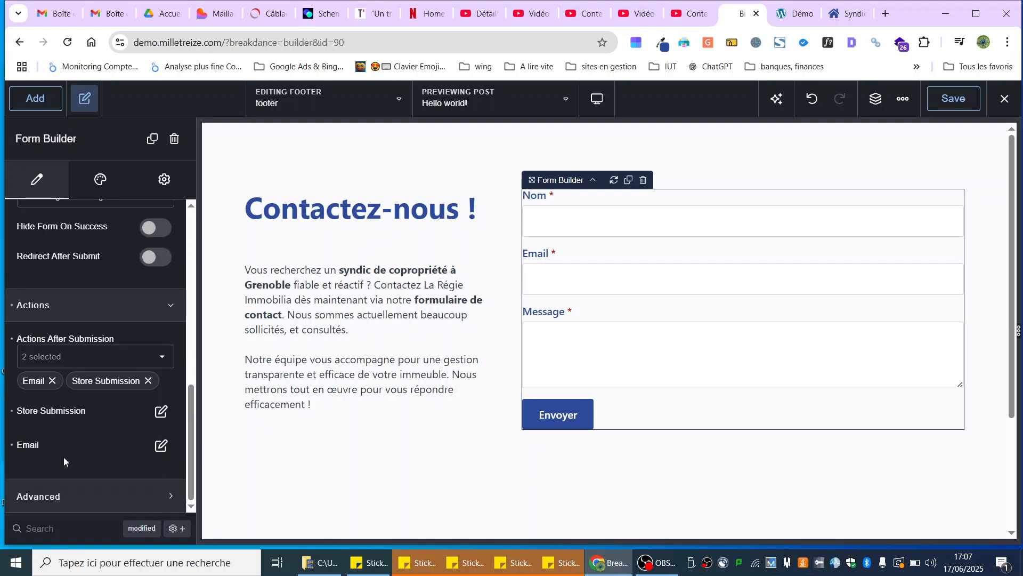
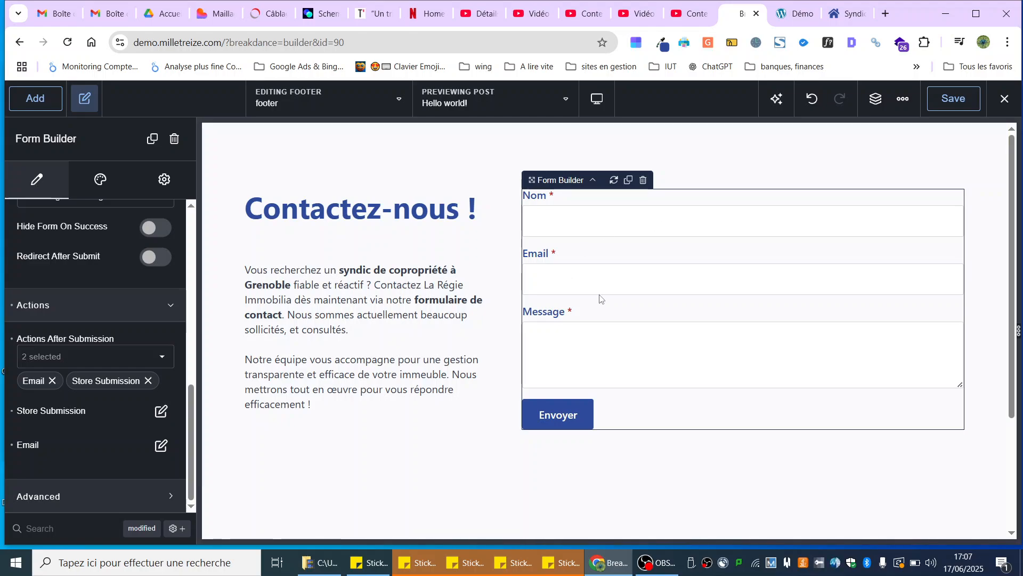
click(160, 448)
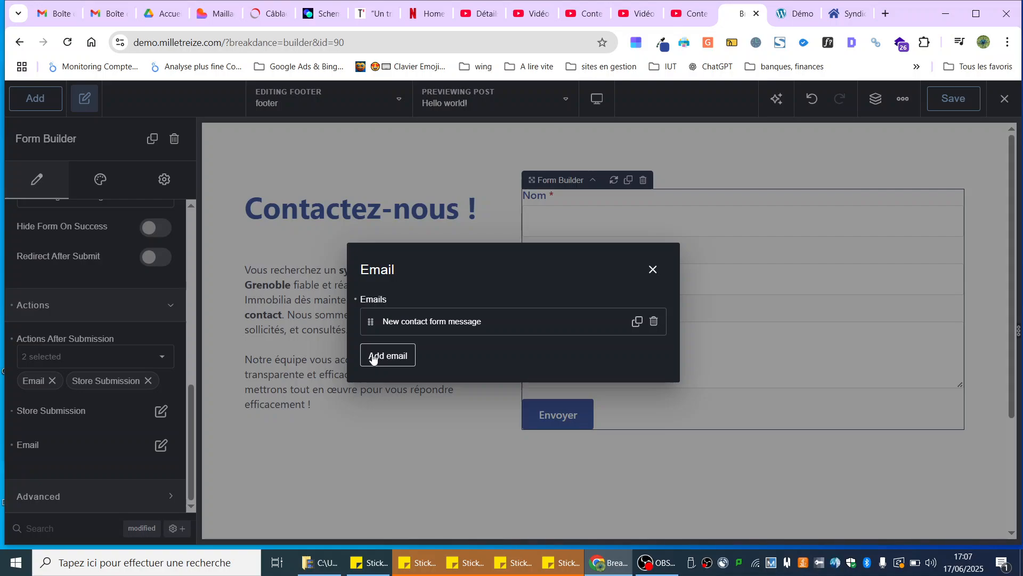
click(651, 271)
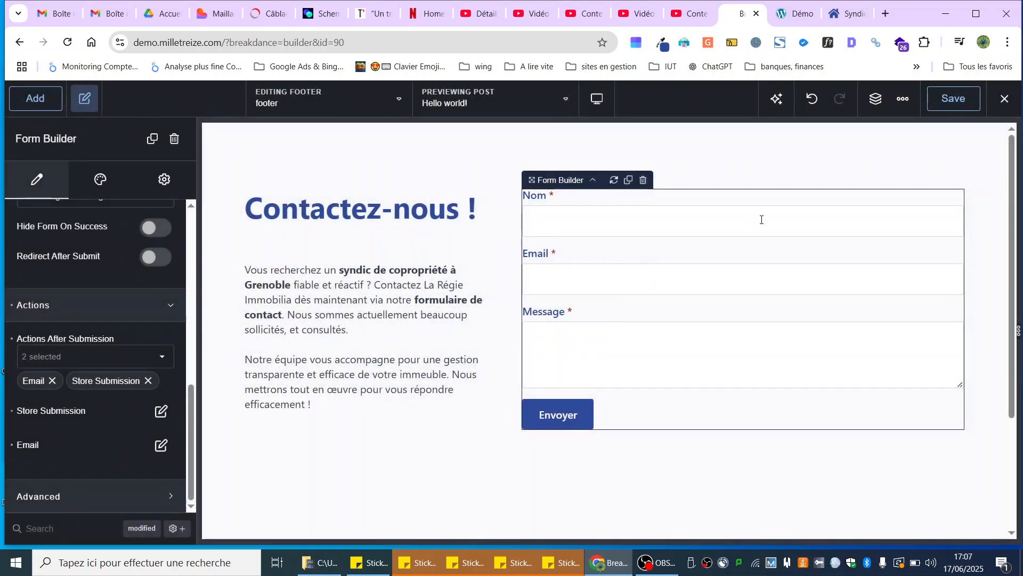
Step: Save the footer, then reload the live demo site and check the contact section above the footer menus
click(949, 99)
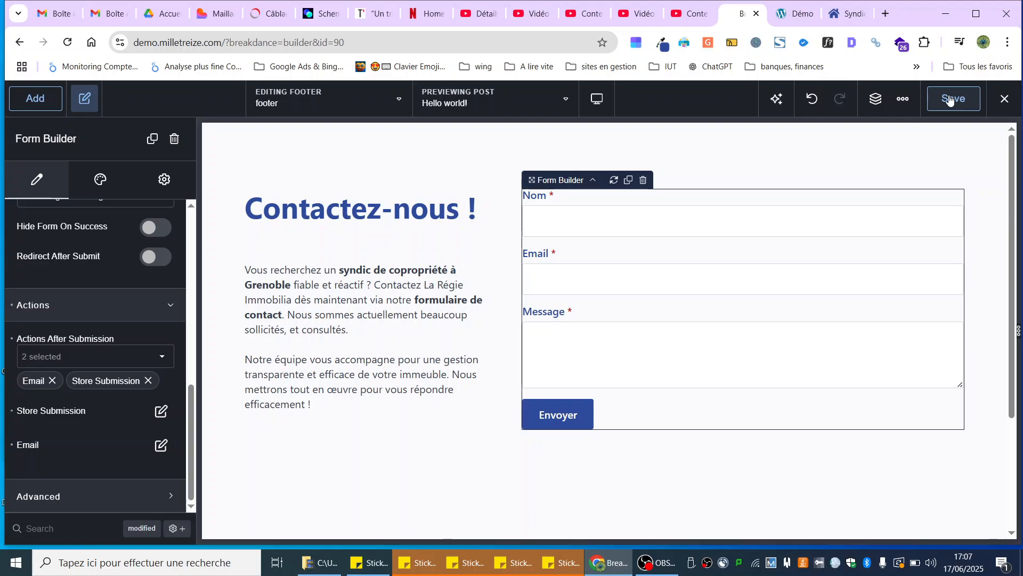
click(780, 15)
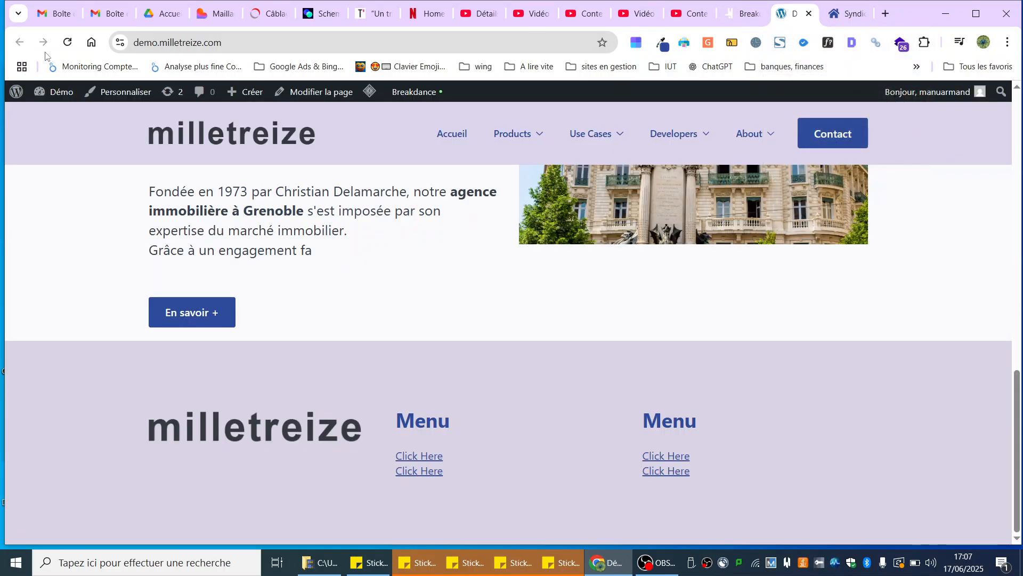
click(66, 43)
scroll(425, 352, up, 10)
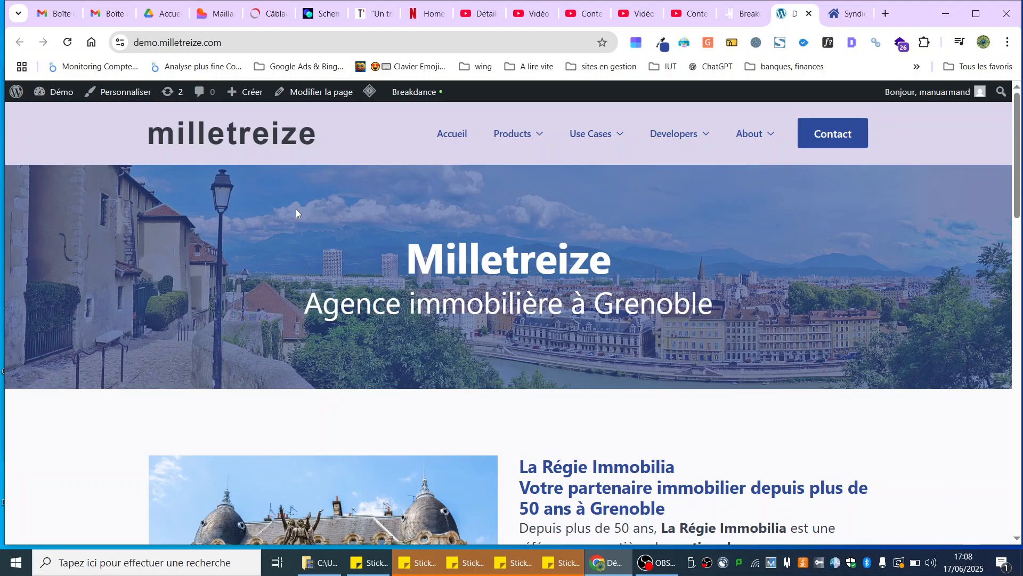
scroll(296, 214, down, 10)
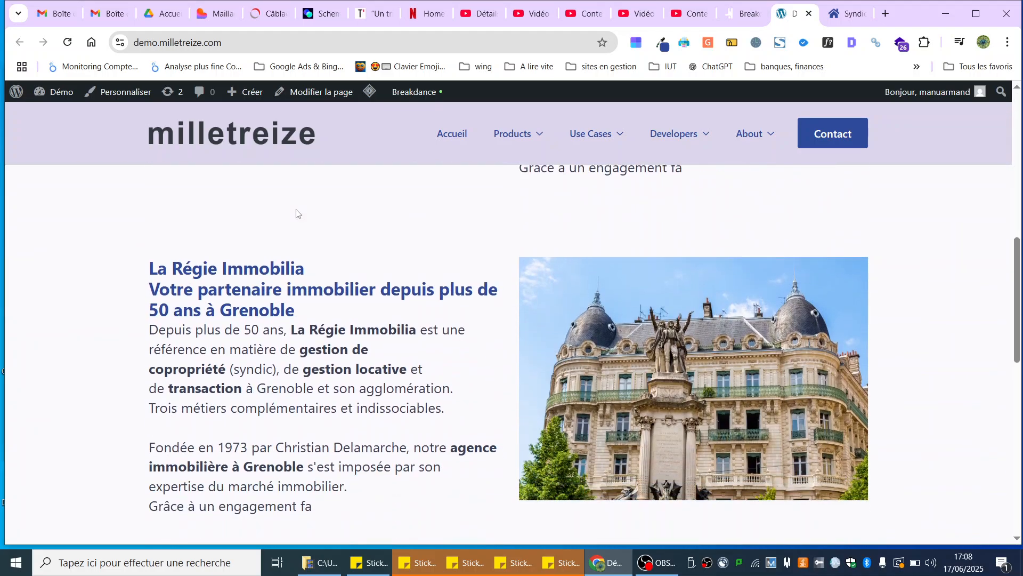
scroll(296, 213, down, 4)
scroll(297, 209, down, 5)
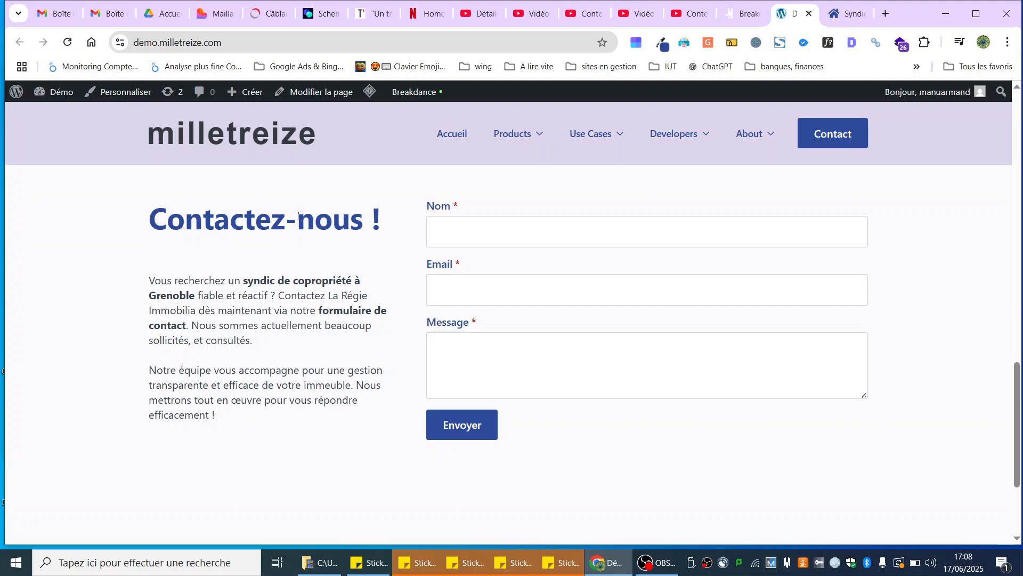
scroll(298, 221, down, 3)
scroll(298, 222, up, 6)
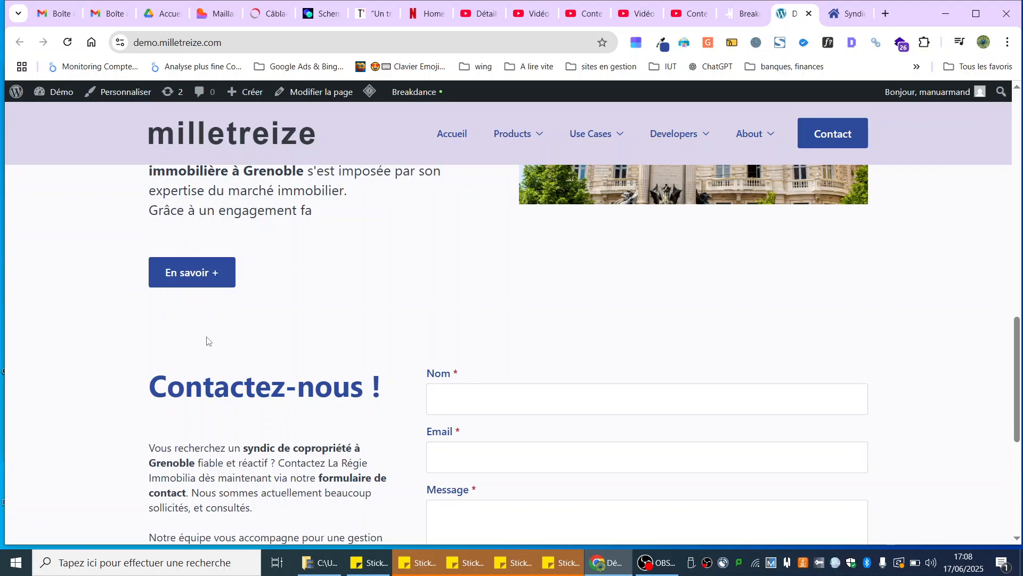
scroll(208, 341, down, 6)
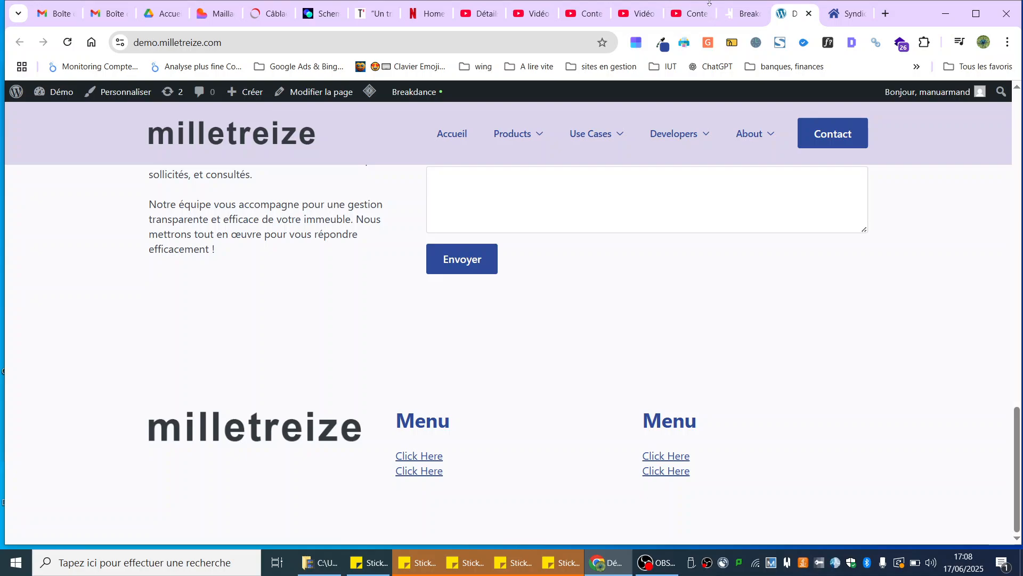
Step: Return to the footer in the Breakdance builder and select the section containing the contact heading and form
click(743, 14)
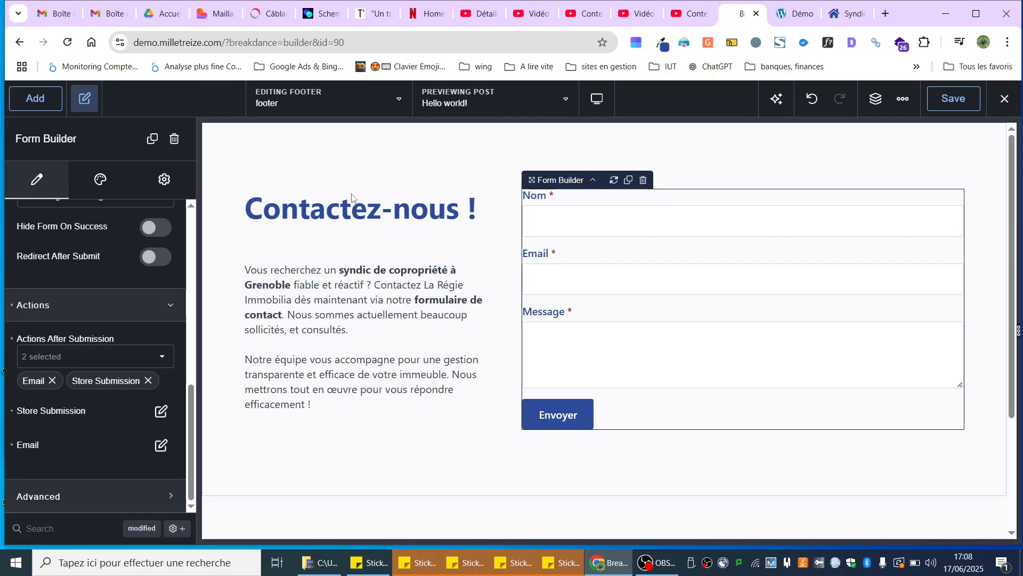
click(347, 155)
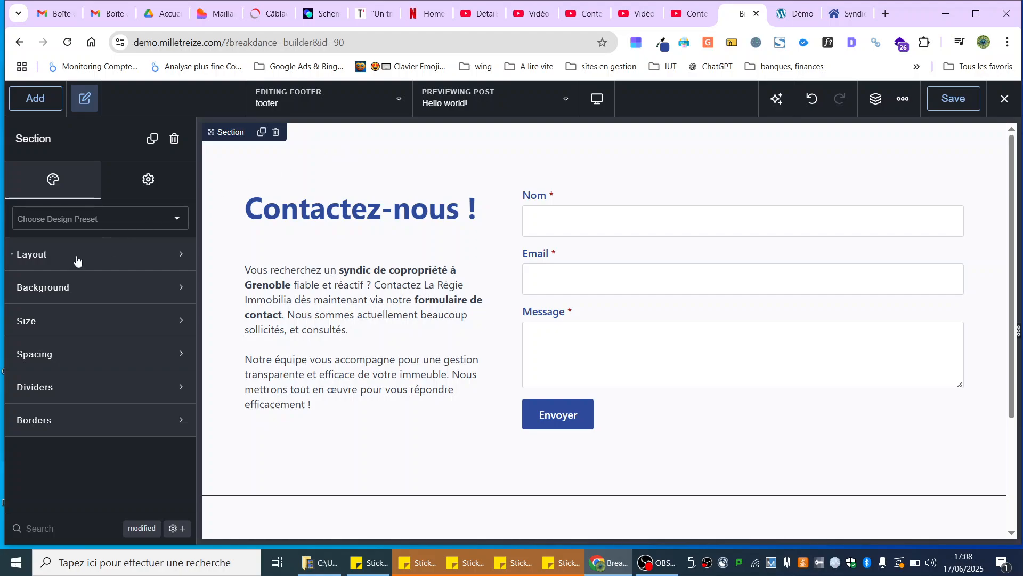